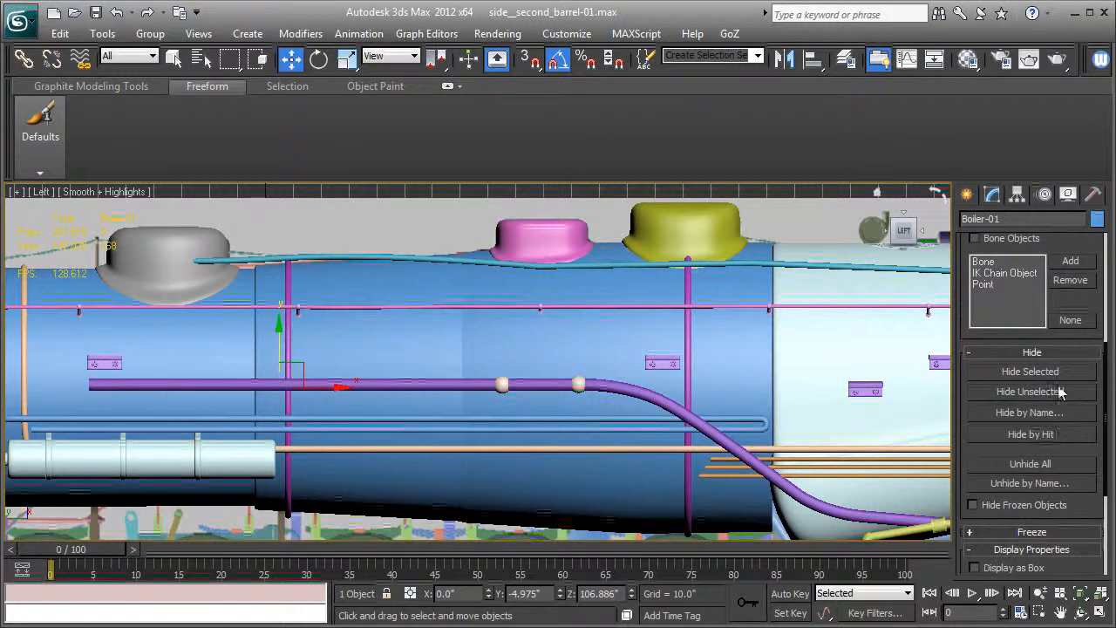
- Create a cylinder about 6.68" in radius and 11.17" high in the Left view over the blueprint's purple tank
middle_drag(755, 407, 765, 346)
scroll(765, 342, up, 4)
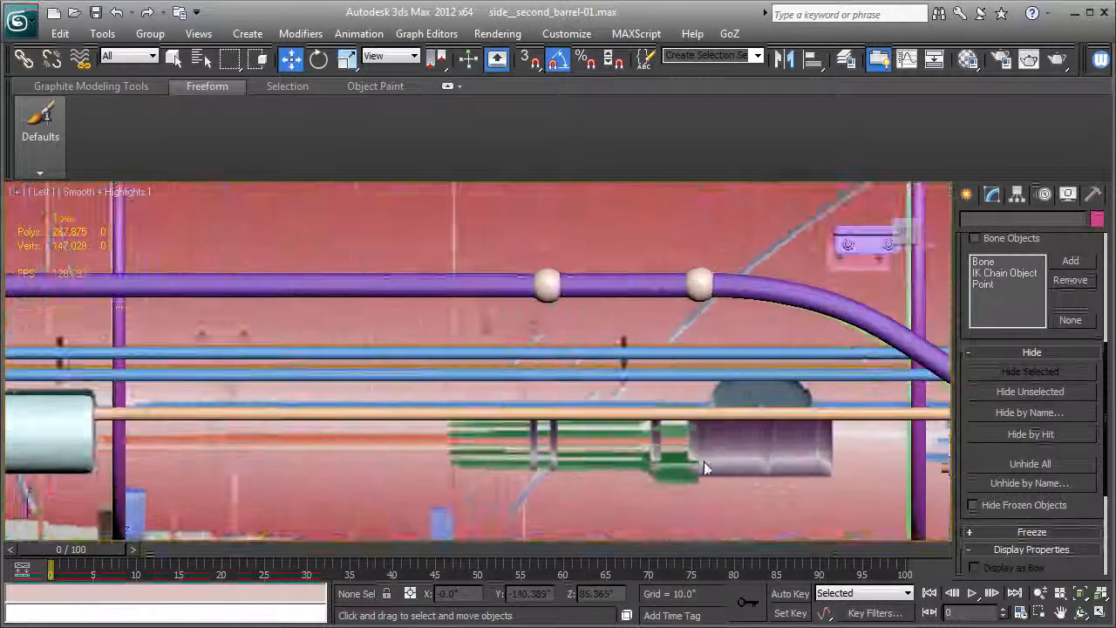
middle_drag(703, 457, 606, 420)
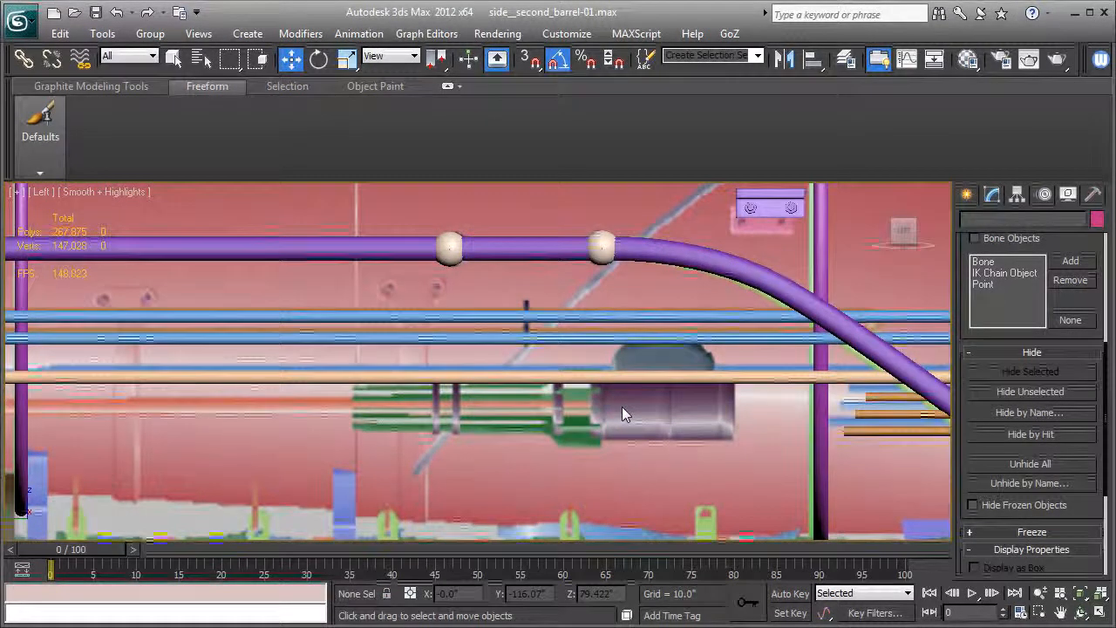
scroll(621, 406, up, 2)
middle_drag(680, 440, 540, 445)
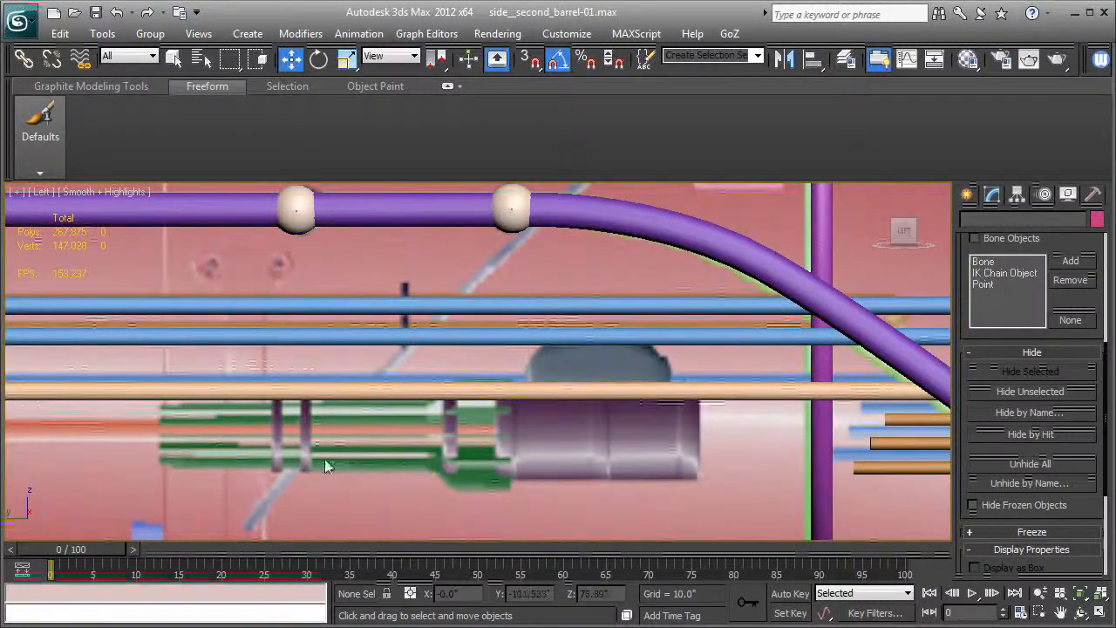
middle_drag(187, 447, 149, 412)
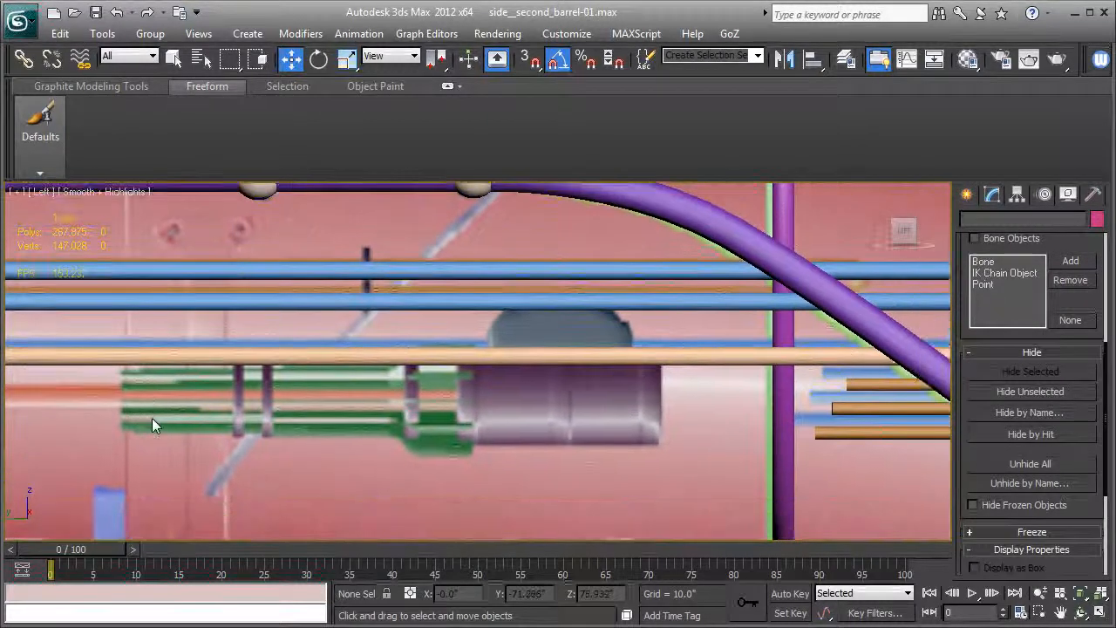
click(966, 194)
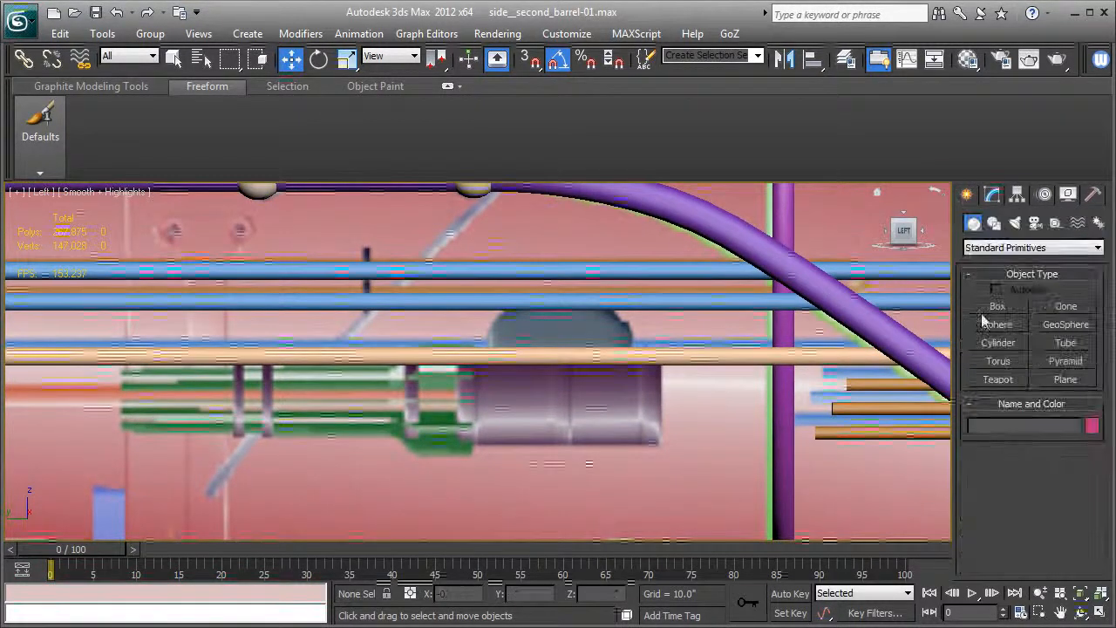
click(999, 343)
middle_drag(565, 443, 606, 404)
drag(601, 368, 651, 385)
key(F3)
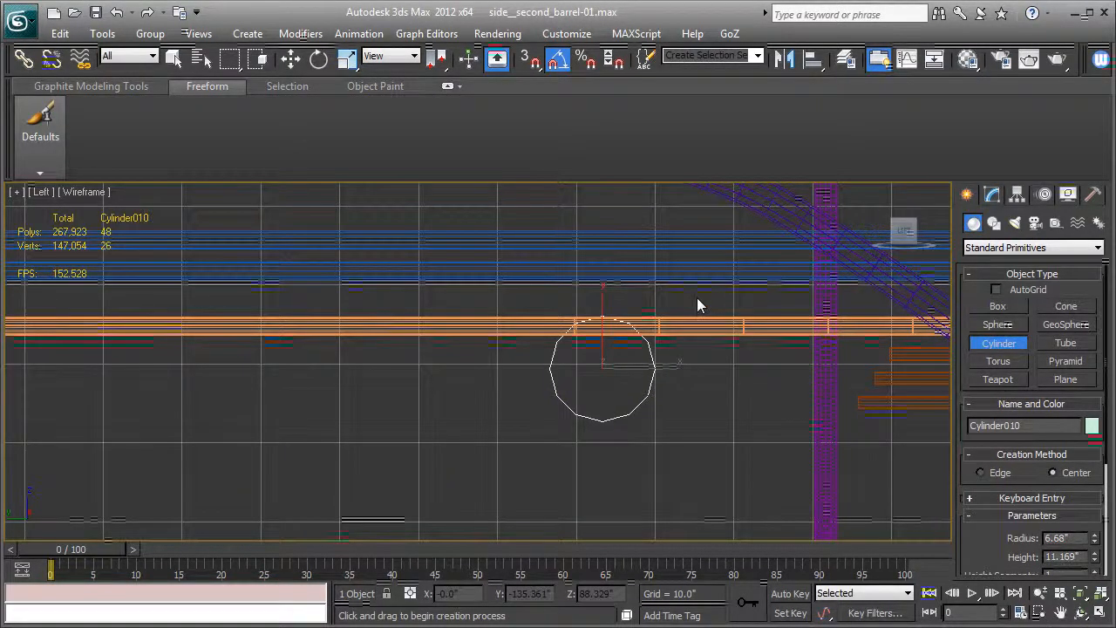
- Rotate the cylinder about its local Y axis in the Perspective view so it lies lengthwise along the purple tank
key(p)
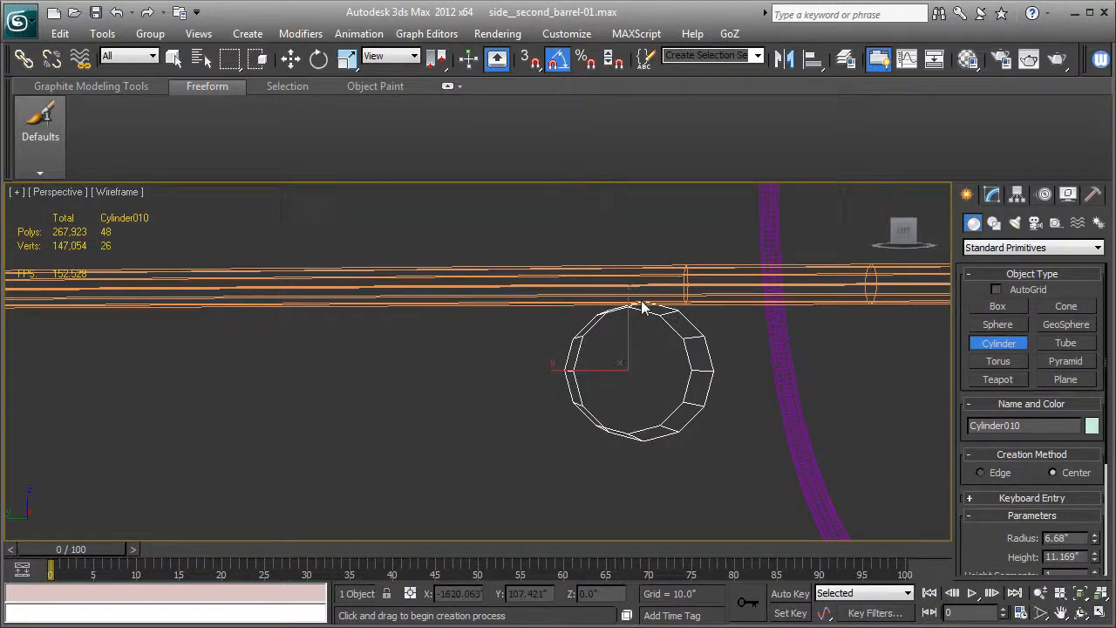
key(z)
scroll(558, 345, down, 3)
key(F3)
alt+middle_drag(561, 344, 523, 374)
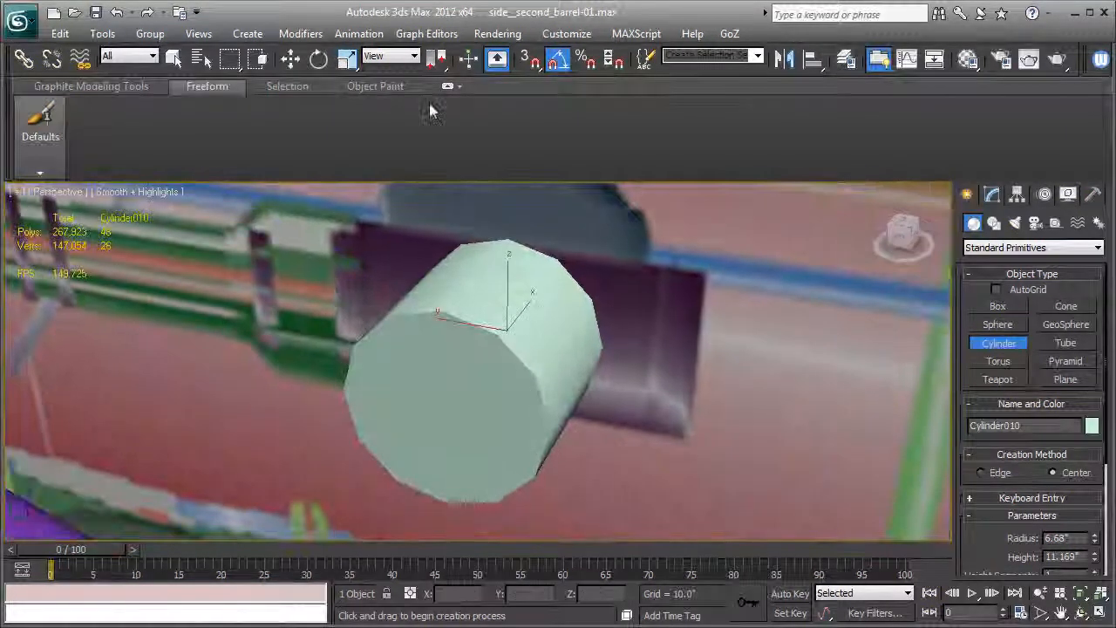
click(319, 58)
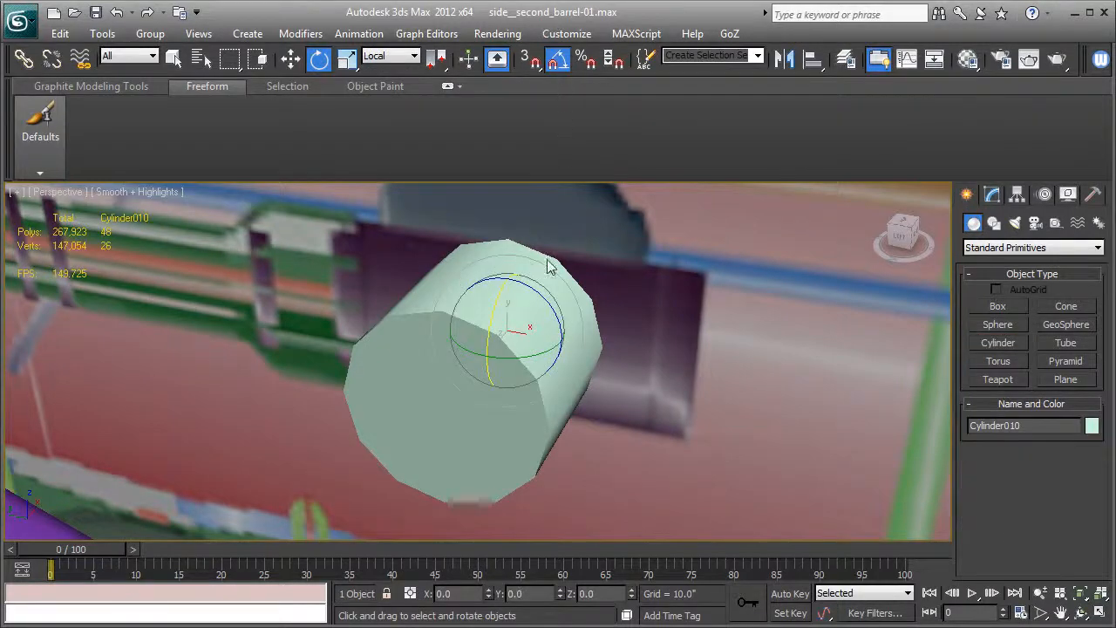
drag(516, 325, 457, 359)
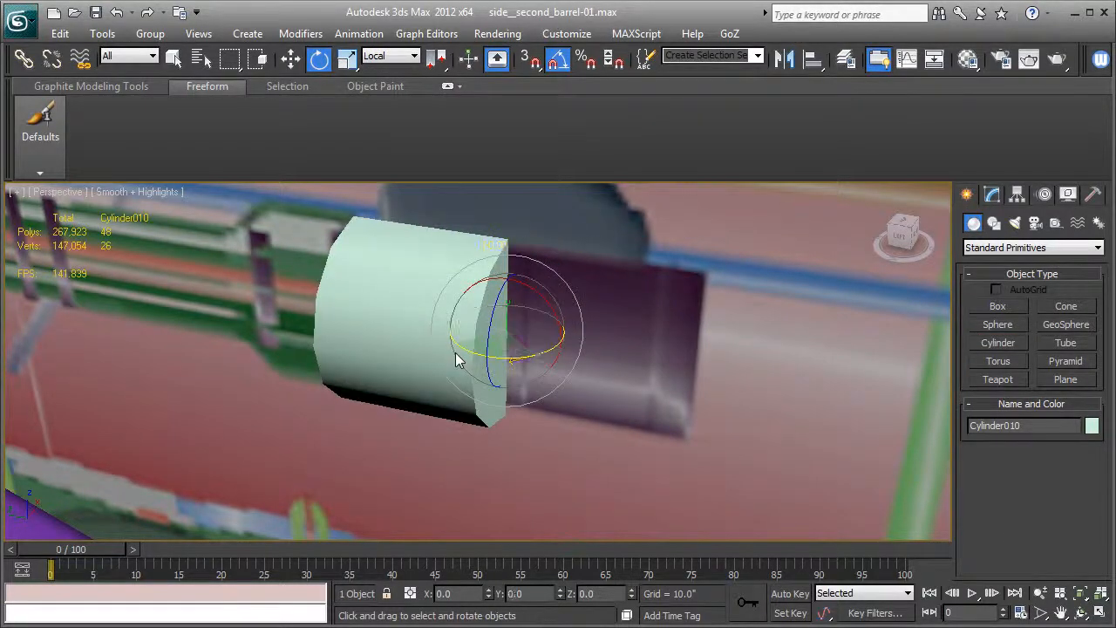
- Move the cylinder along Y to the far end of the blueprint's purple tank and lengthen its height to about 26.02"
click(292, 60)
alt+middle_drag(421, 258, 443, 348)
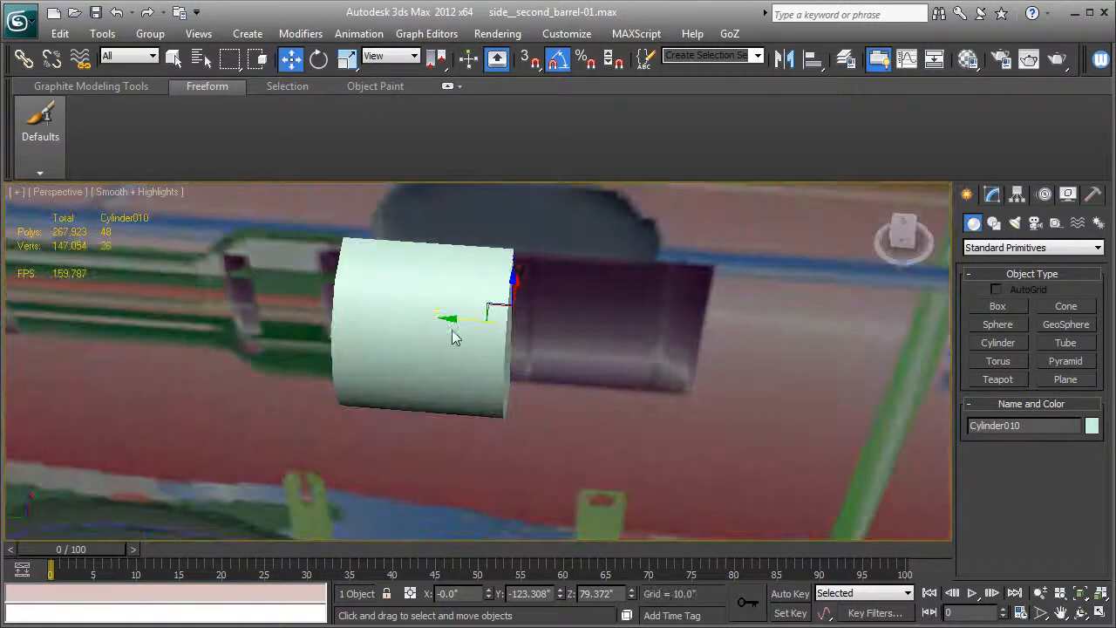
drag(459, 320, 646, 331)
click(994, 196)
drag(1095, 463, 1085, 353)
mouse_move(771, 408)
alt+middle_down()
mouse_move(705, 389)
mouse_move(737, 365)
mouse_move(717, 362)
mouse_move(748, 398)
alt+middle_up()
key(F3)
key(F3)
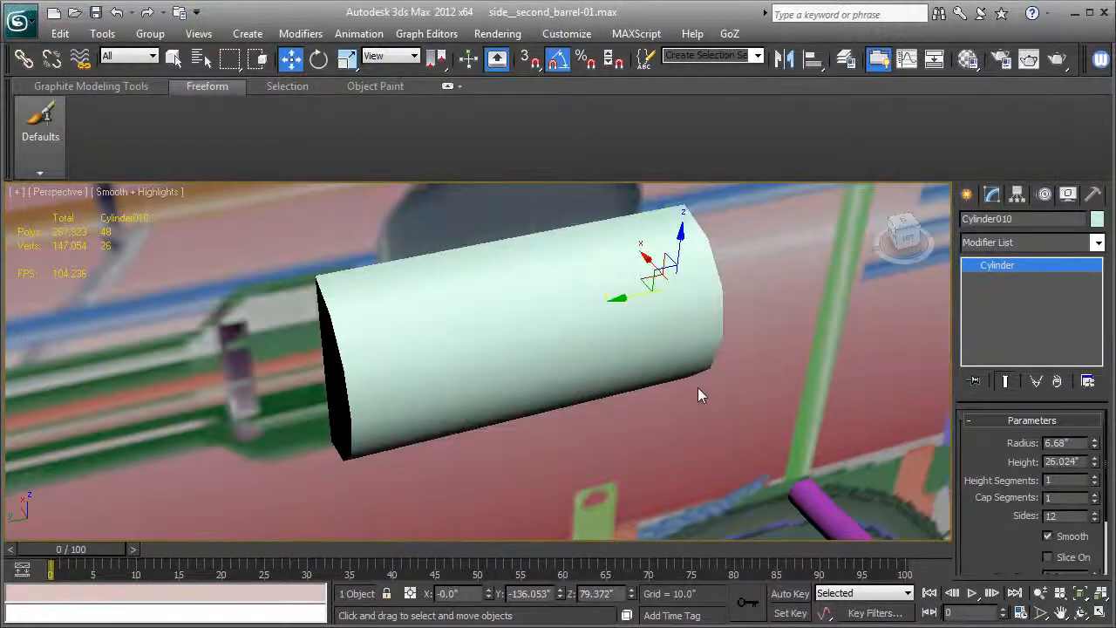
- Set the cylinder's height segments to 5 and convert it to an Editable Poly
key(F4)
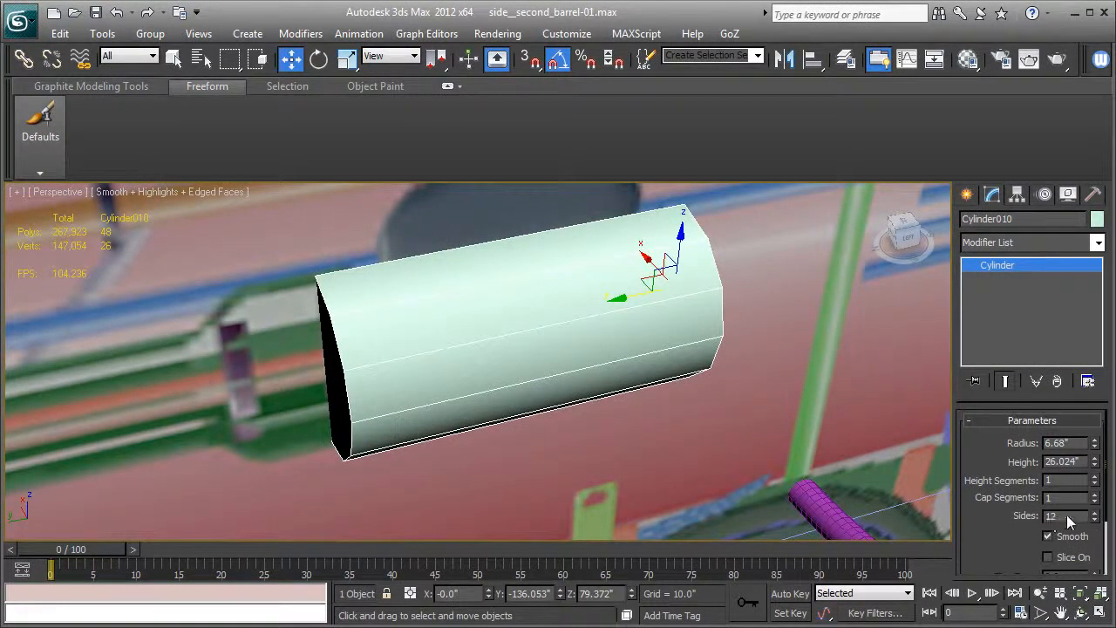
click(1095, 479)
click(1095, 480)
click(1095, 477)
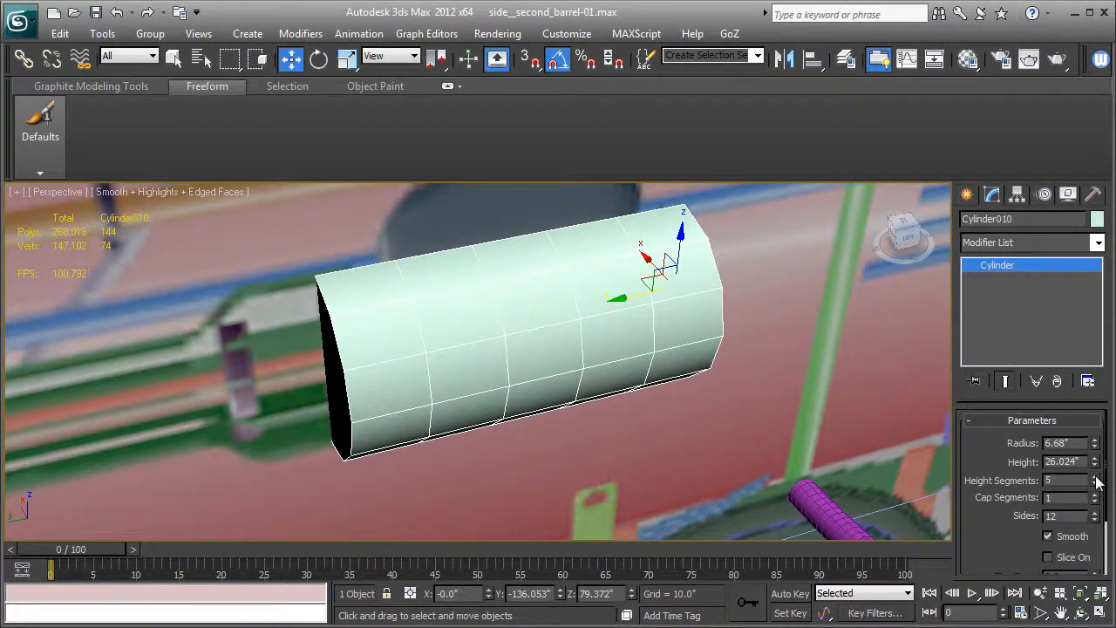
right_click(1021, 266)
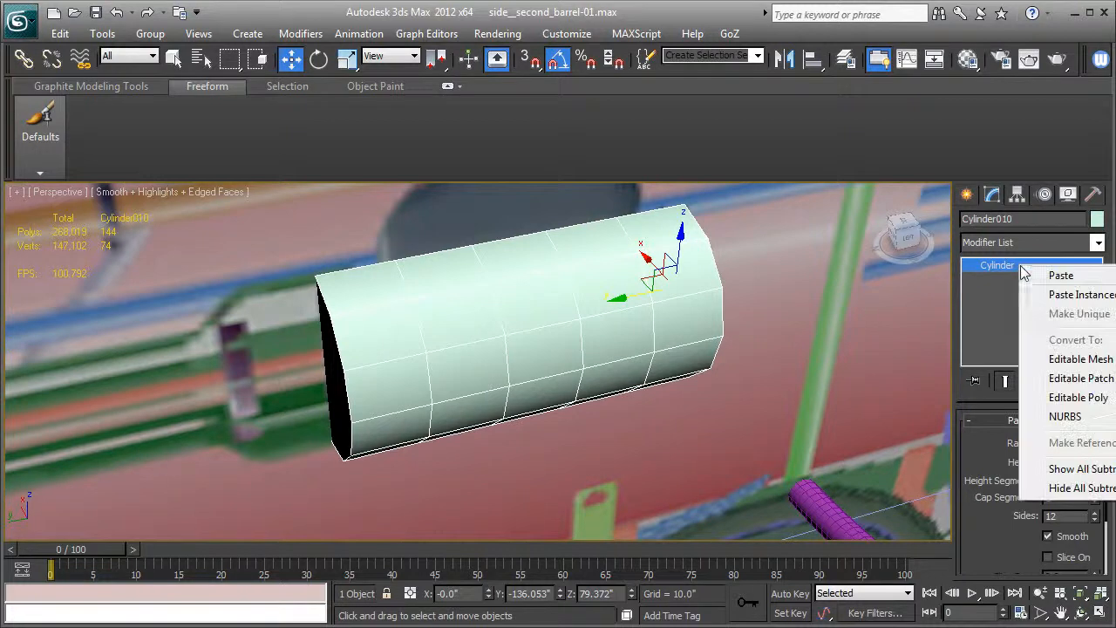
click(1085, 397)
click(970, 265)
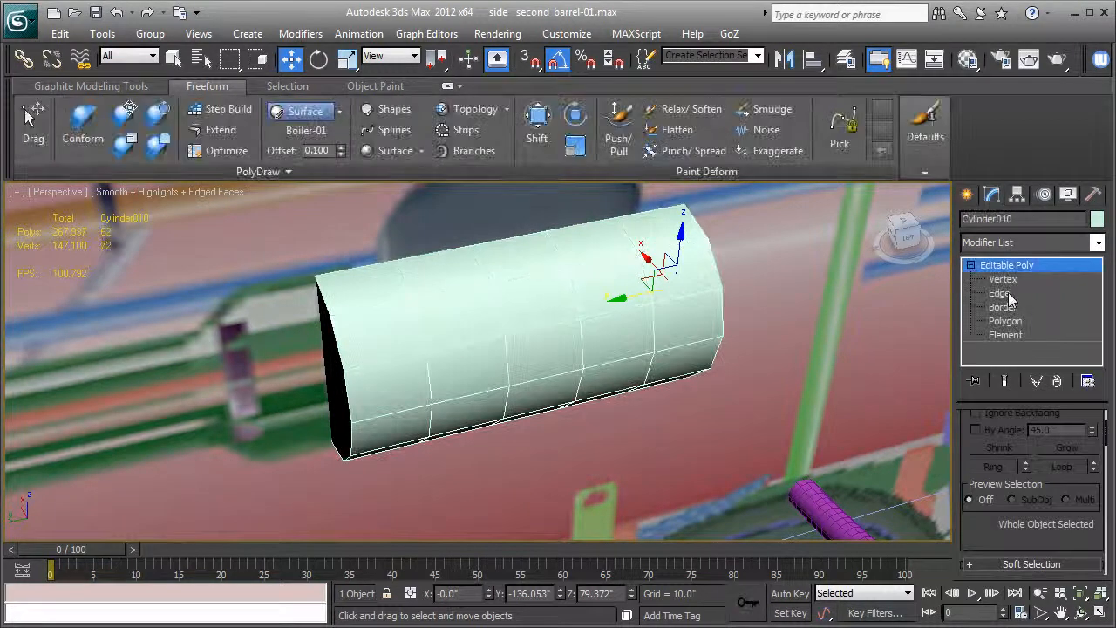
- Chamfer the edges around both end caps of the cylinder by 1.0" with one segment
click(999, 293)
alt+middle_drag(549, 307, 550, 275)
click(1005, 320)
click(332, 366)
alt+middle_drag(331, 366, 532, 338)
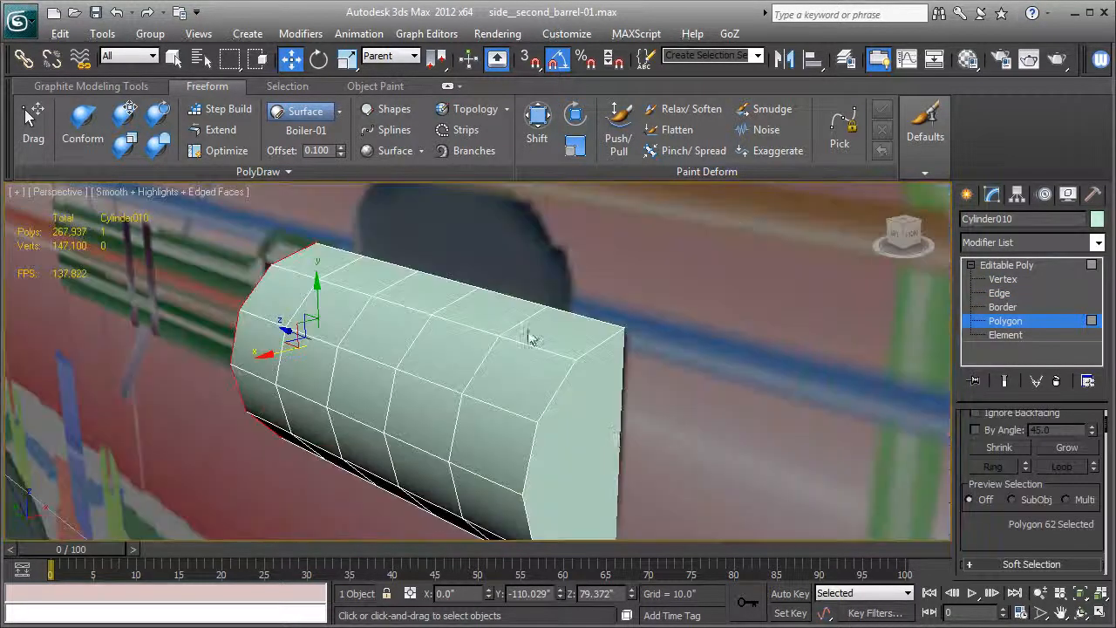
ctrl+click(558, 441)
scroll(1008, 503, down, 1)
scroll(1011, 501, up, 2)
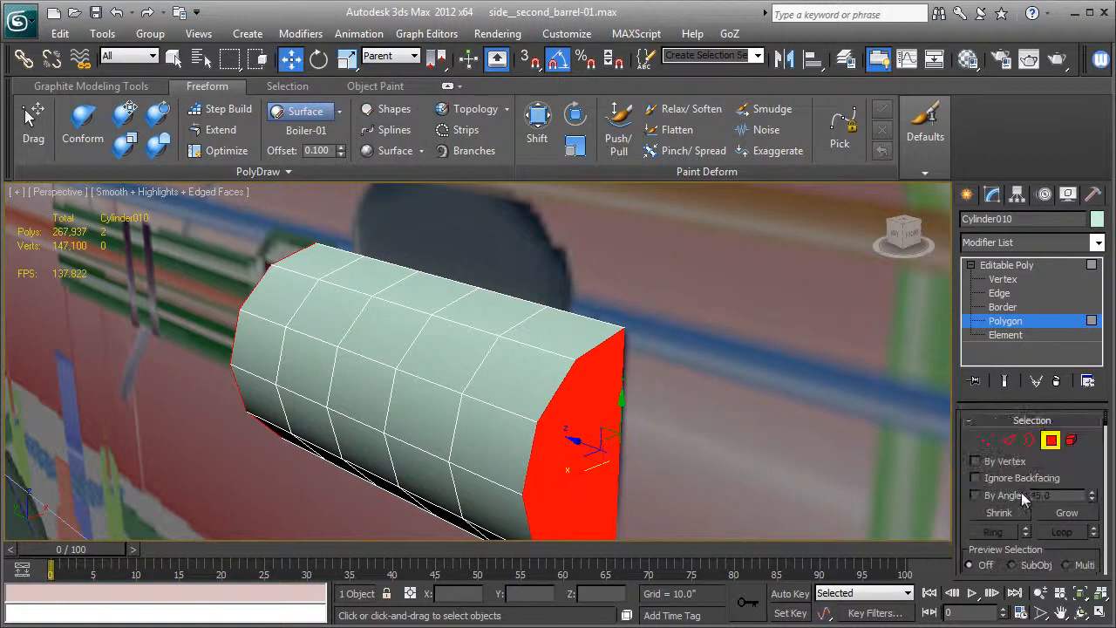
click(1009, 442)
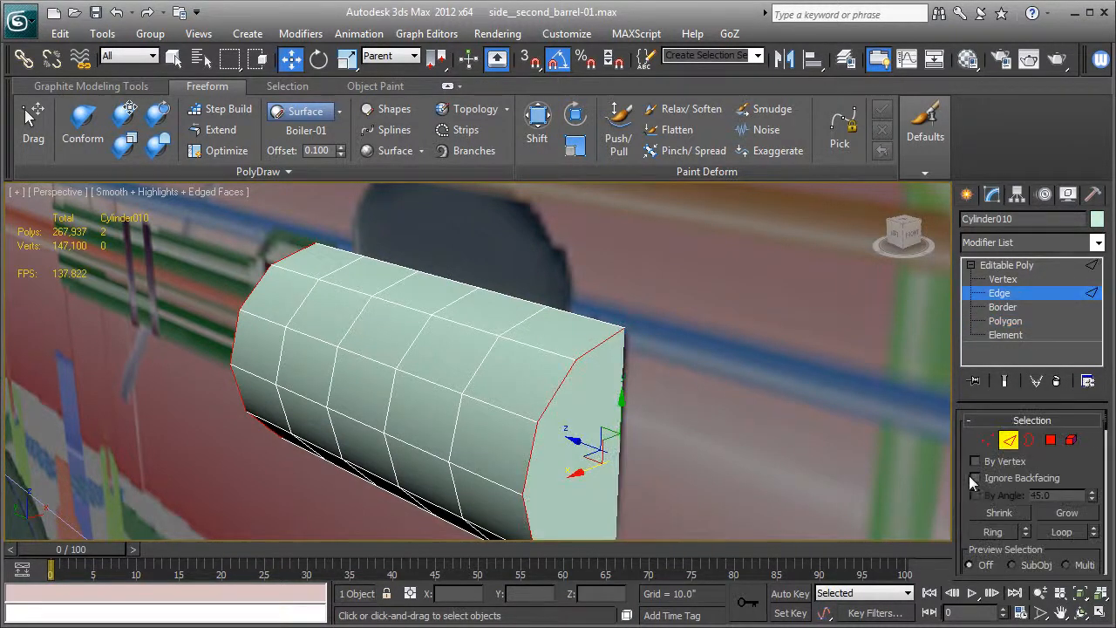
scroll(972, 477, down, 5)
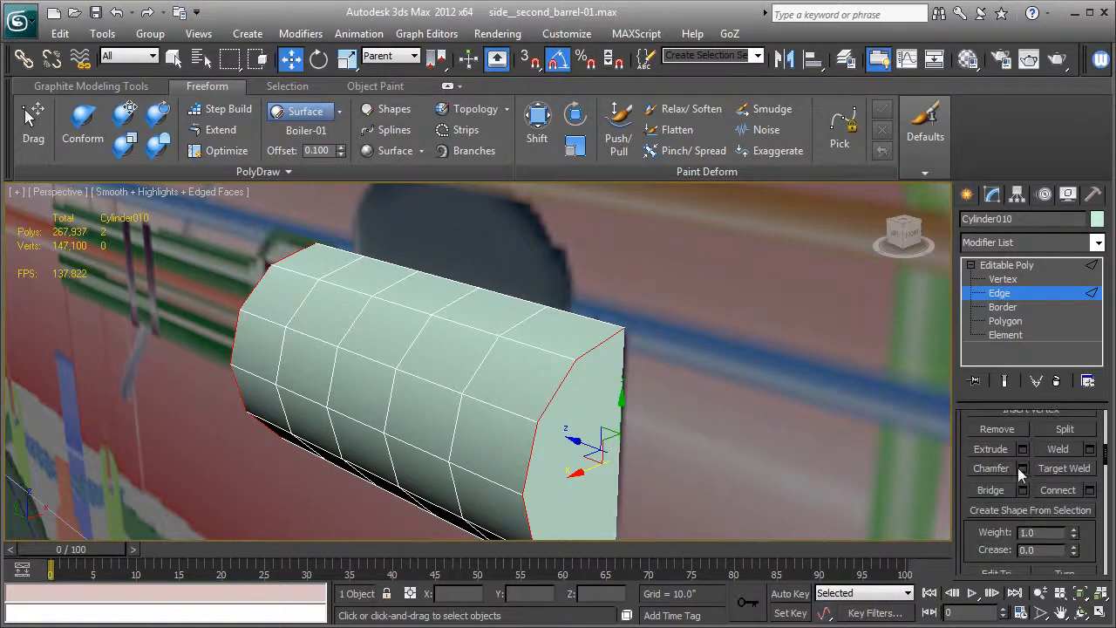
click(1022, 468)
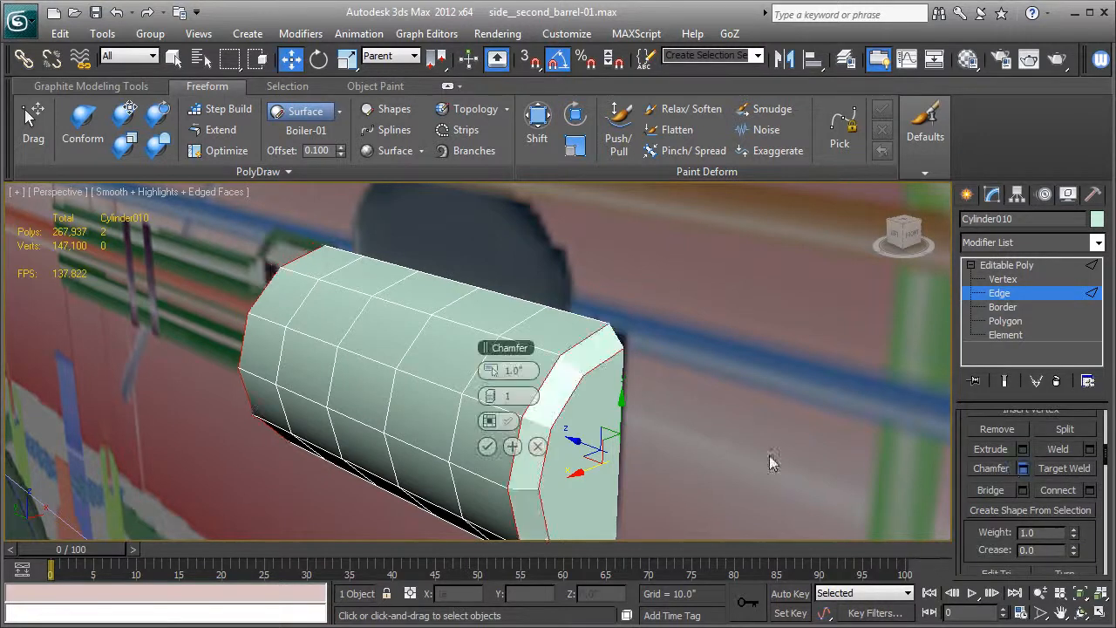
click(487, 447)
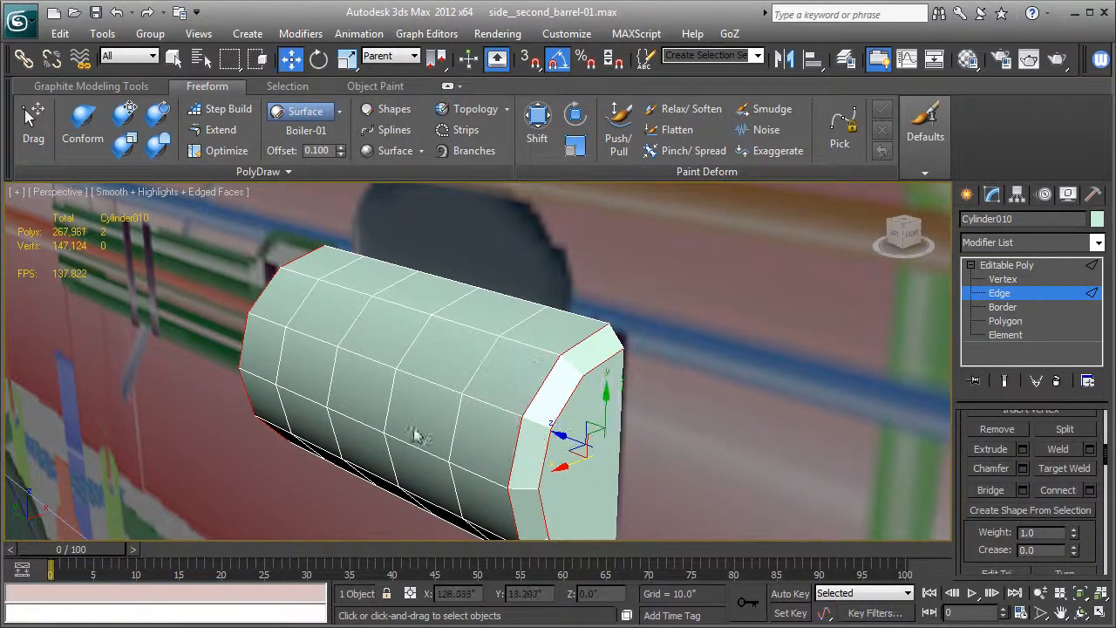
- Inset the polygons of both end caps by about 1.627"
click(1004, 321)
click(593, 457)
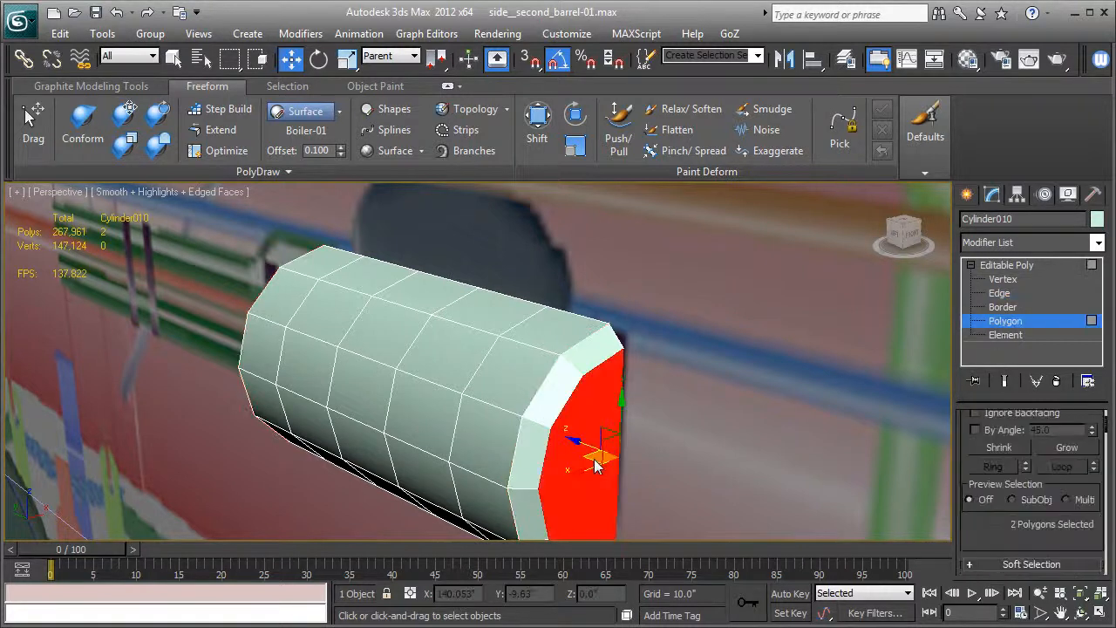
alt+middle_drag(422, 456, 413, 432)
scroll(977, 518, down, 5)
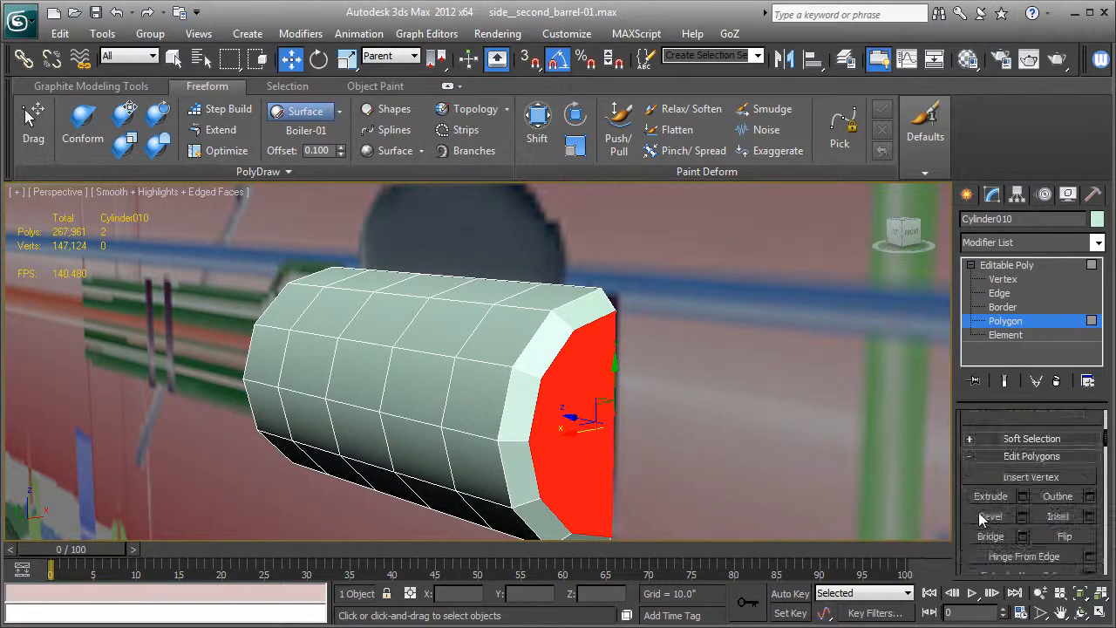
click(1087, 518)
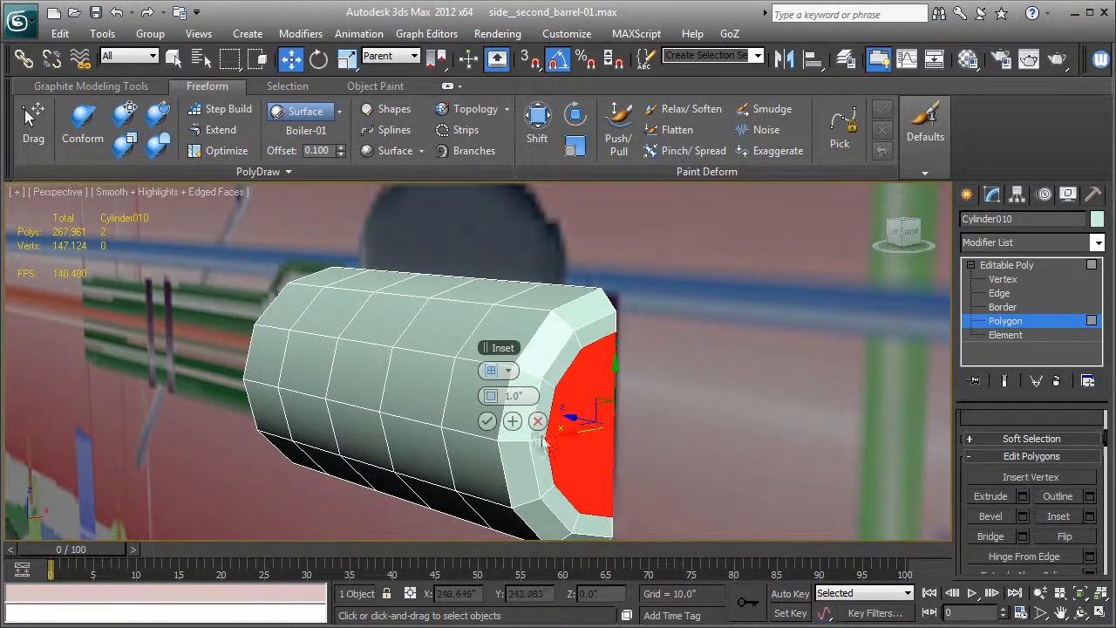
drag(498, 396, 501, 396)
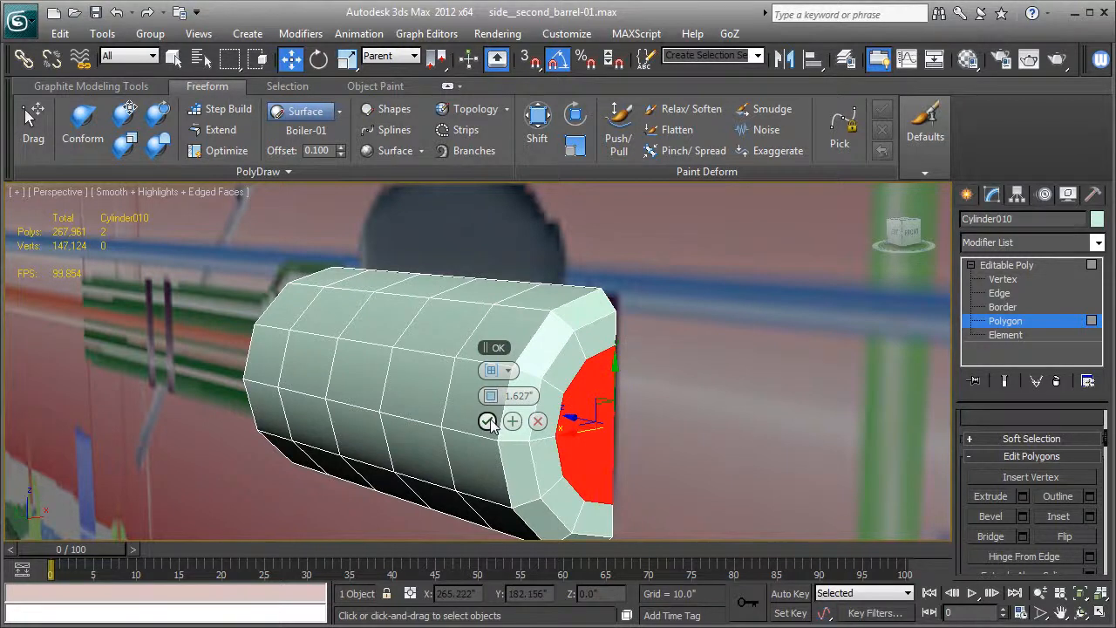
click(487, 422)
- Connect the lengthwise edge rings nearest both ends to add an edge loop in each, and isolate the cylinder
alt+middle_drag(516, 398, 619, 446)
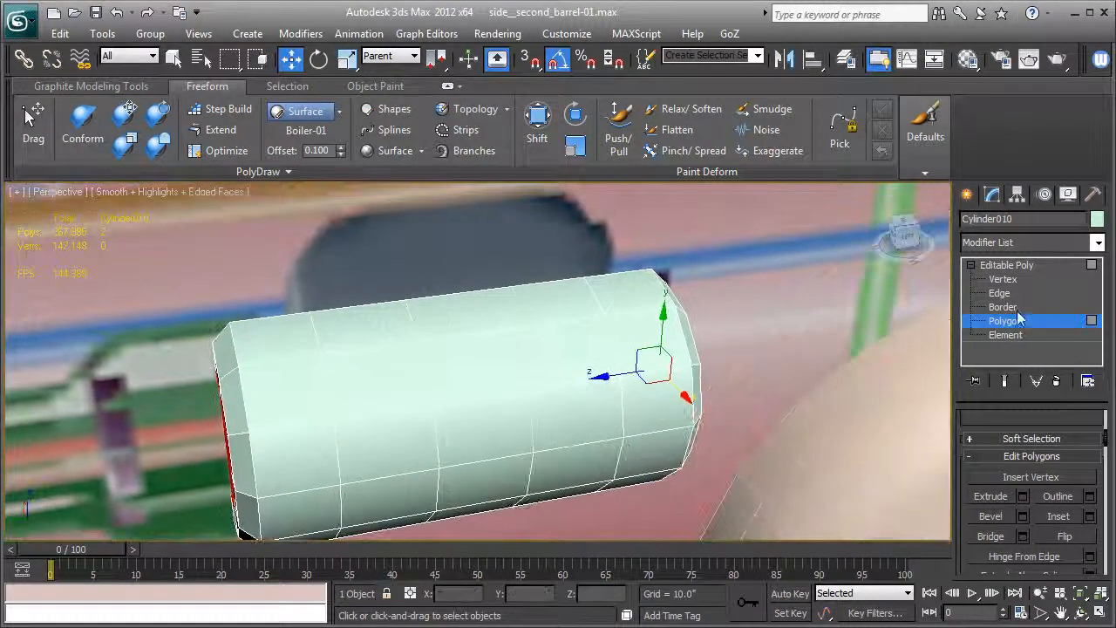
click(1000, 294)
click(639, 321)
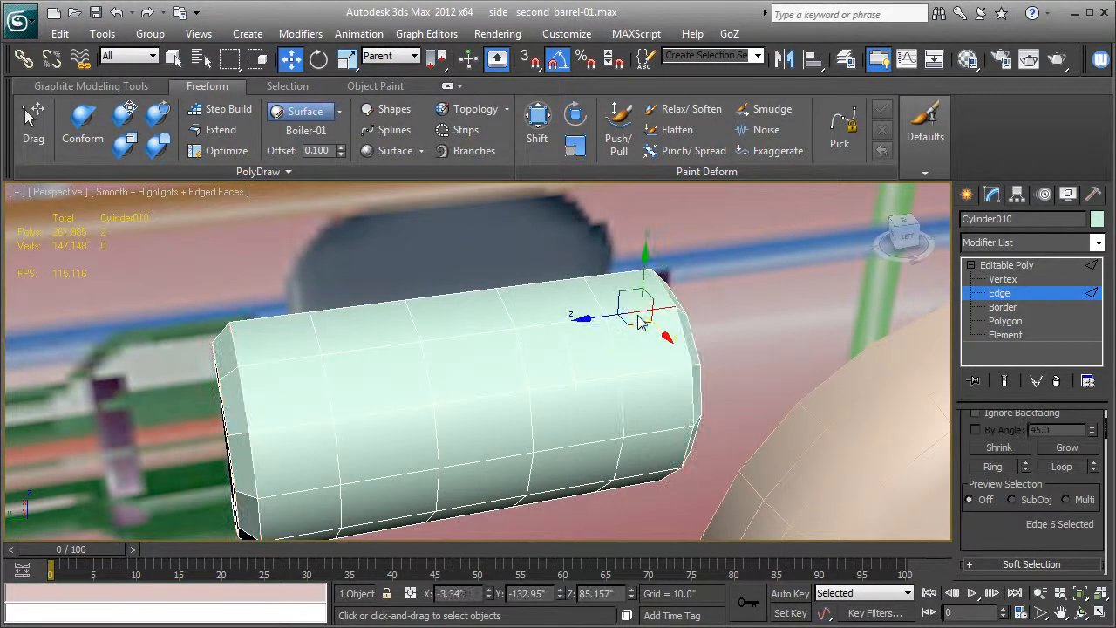
ctrl+click(275, 371)
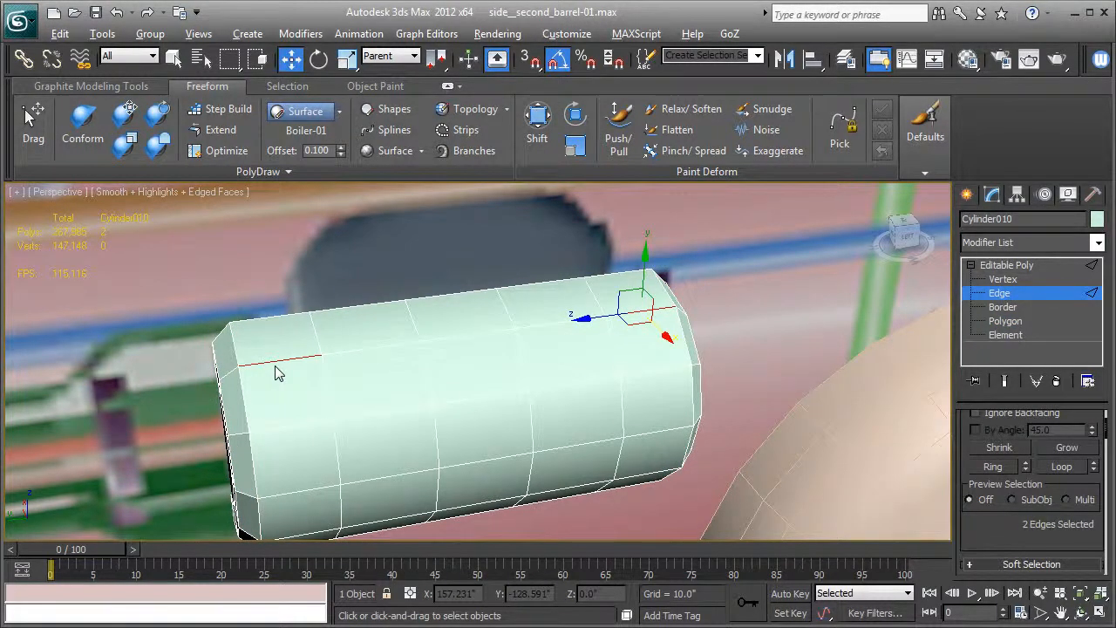
key(alt+r)
key(ctrl+shift+e)
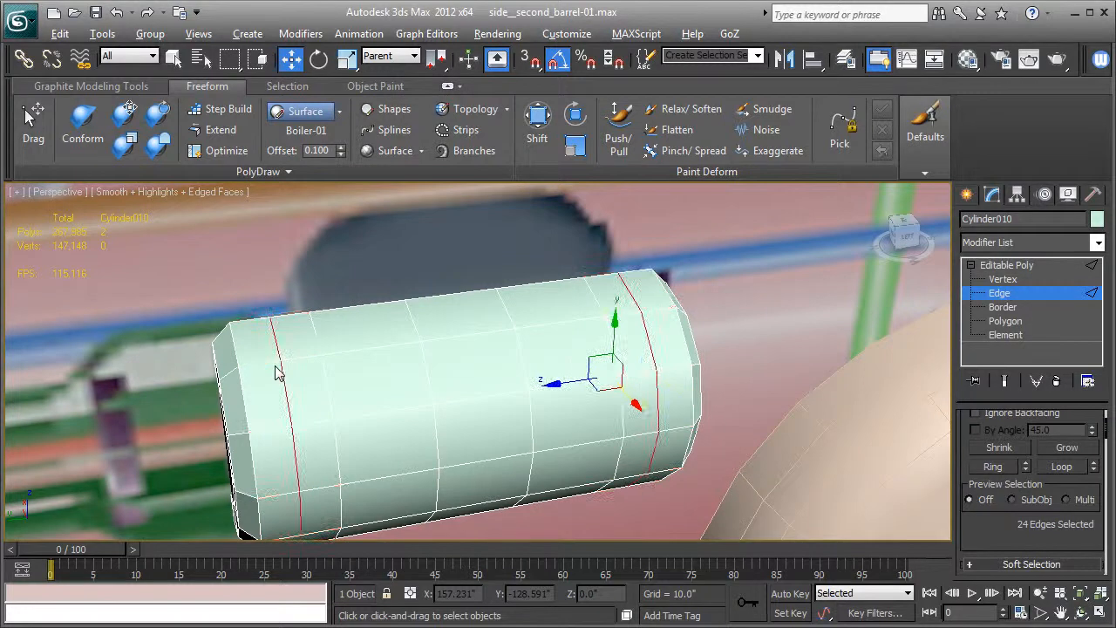
alt+middle_drag(383, 435, 349, 440)
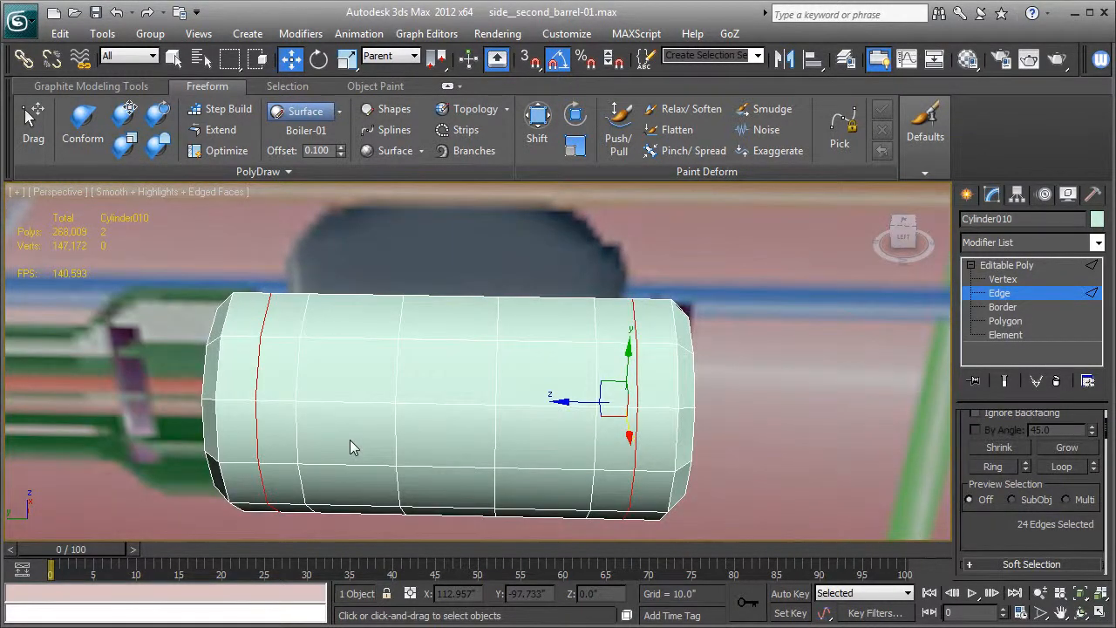
key(alt+q)
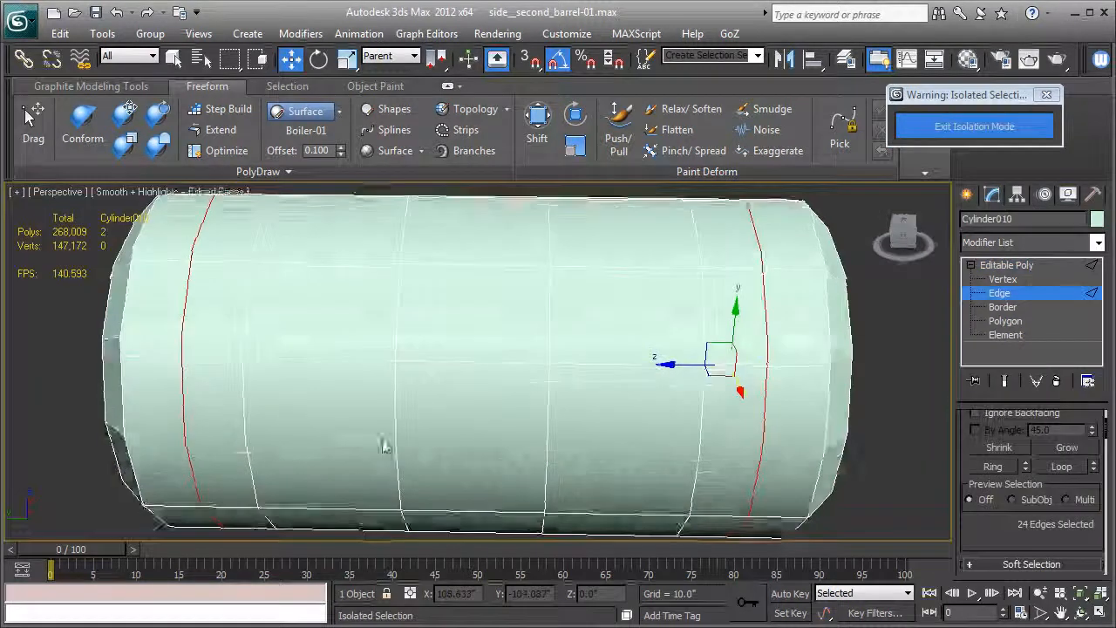
- Select all polygons outside the added edge loops at both ends and extrude them along their local normals by 0.316"
click(1004, 321)
drag(194, 230, 289, 499)
alt+middle_drag(449, 489, 564, 462)
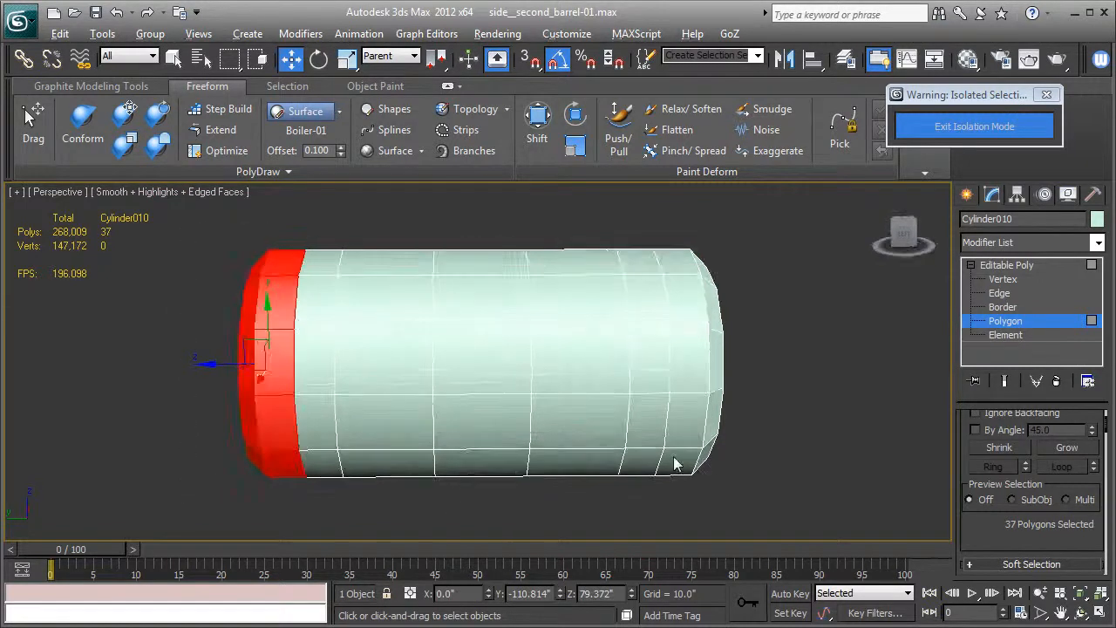
ctrl+drag(707, 236, 685, 216)
alt+middle_drag(457, 312, 606, 367)
ctrl+click(433, 418)
ctrl+click(380, 390)
alt+middle_drag(378, 392, 477, 521)
scroll(477, 521, up, 3)
scroll(476, 523, down, 3)
ctrl+drag(280, 214, 398, 367)
alt+middle_drag(397, 373, 437, 394)
scroll(437, 394, up, 3)
alt+middle_drag(451, 432, 483, 433)
scroll(1093, 548, down, 5)
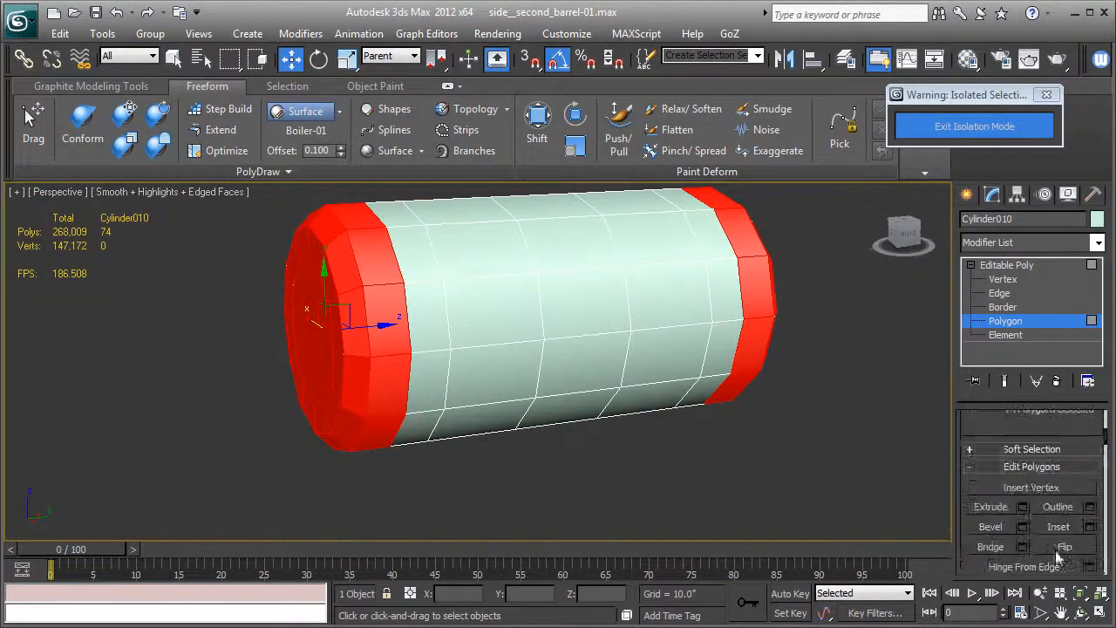
click(1023, 506)
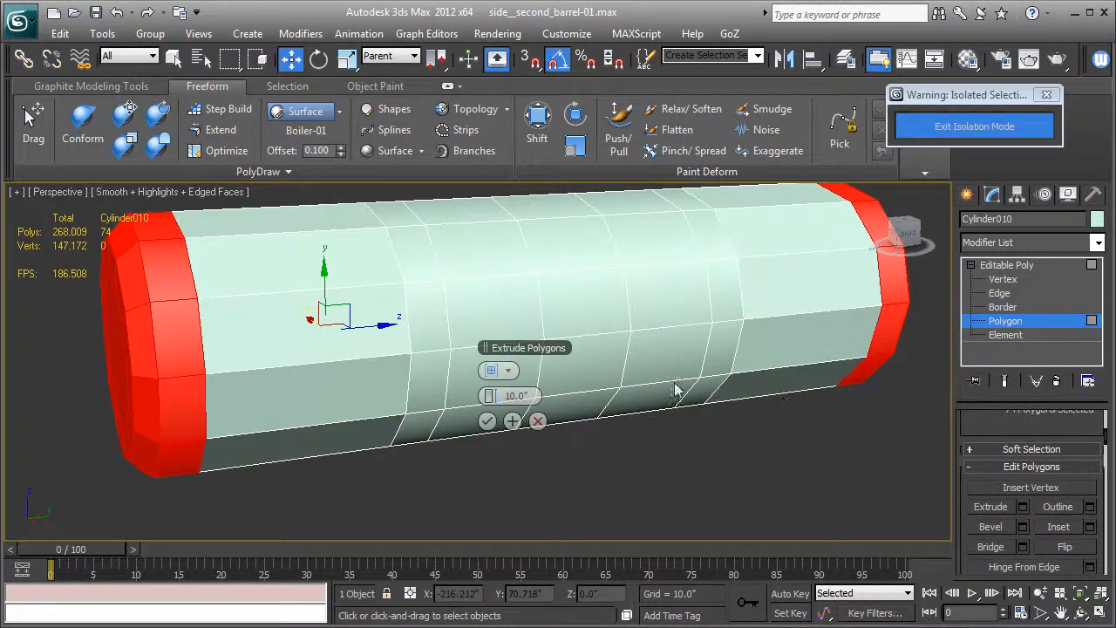
right_click(488, 397)
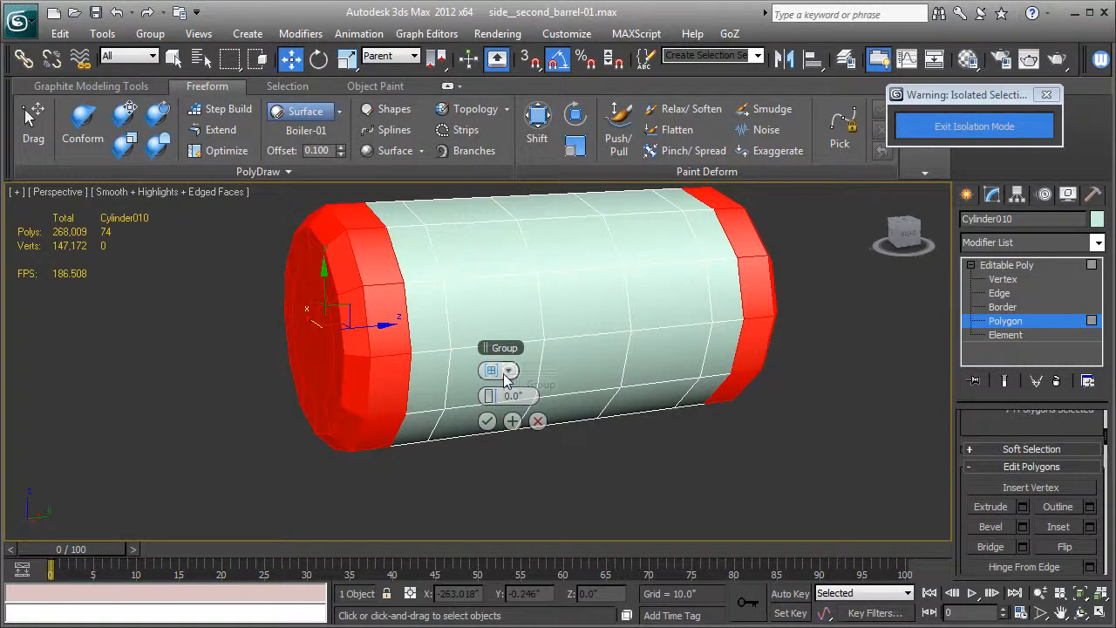
click(506, 372)
click(516, 397)
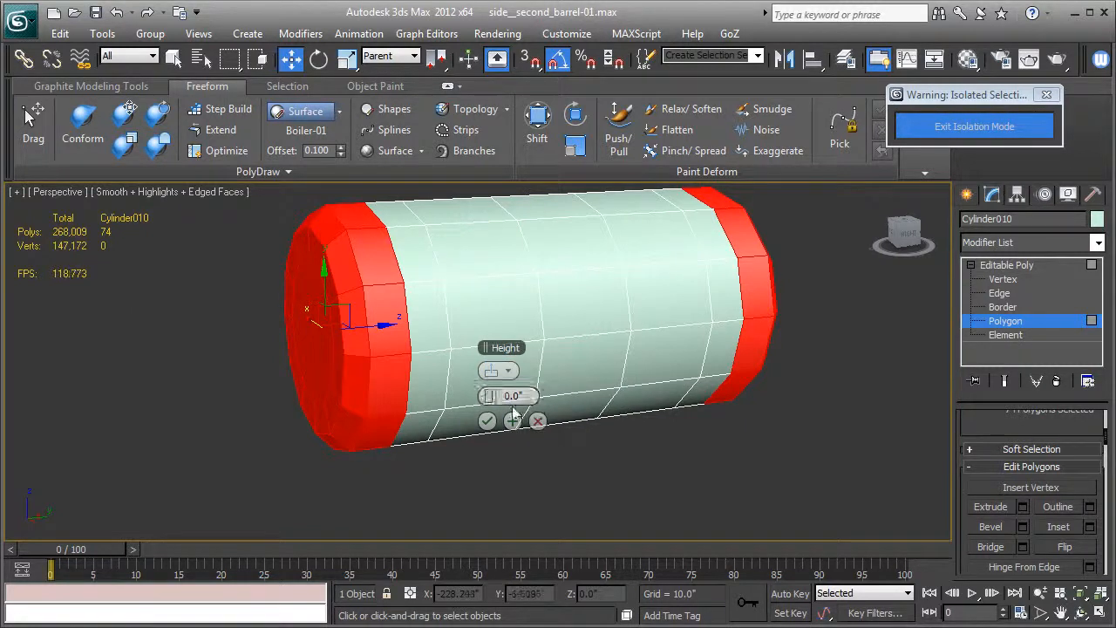
drag(496, 397, 497, 398)
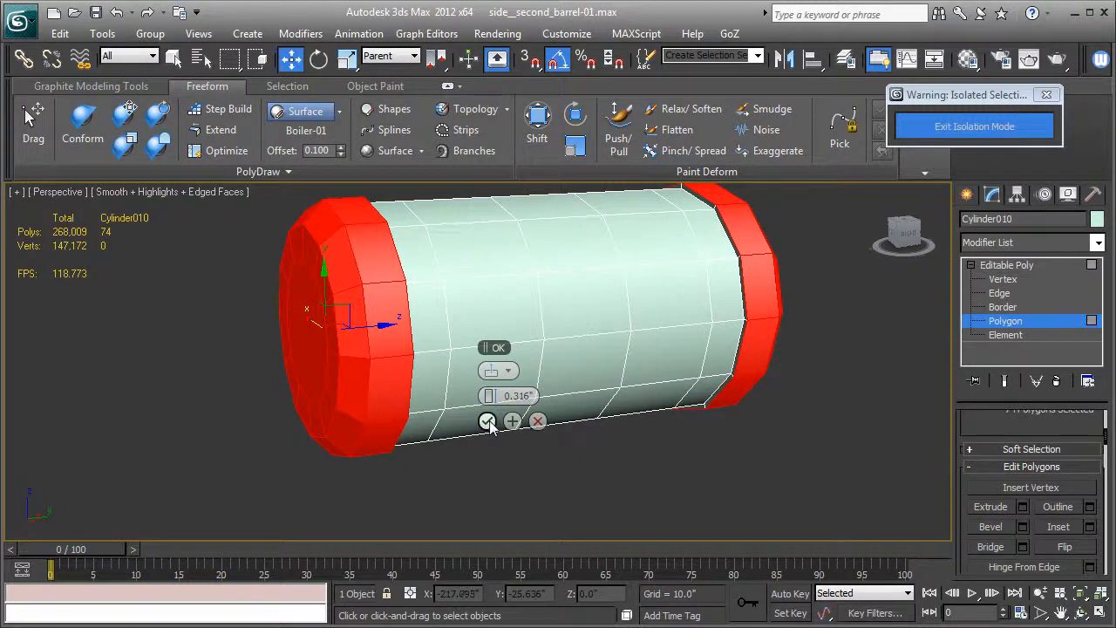
click(488, 421)
- Apply a TurboSmooth modifier to the cylinder and set its iterations to 2
key(F4)
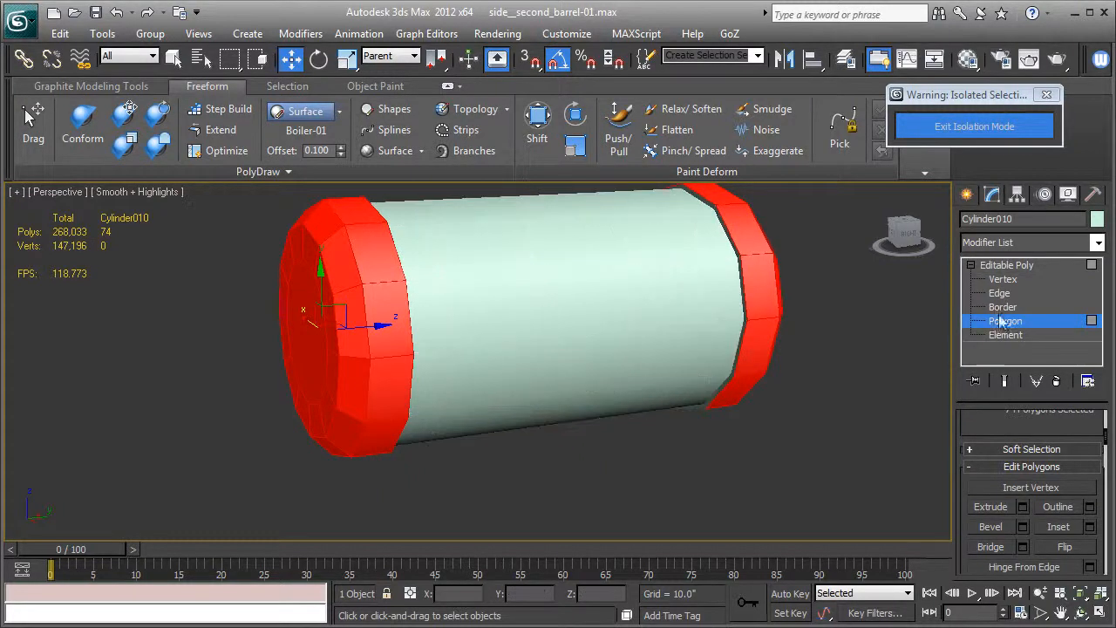
click(1007, 264)
click(1024, 242)
key(t)
key(e)
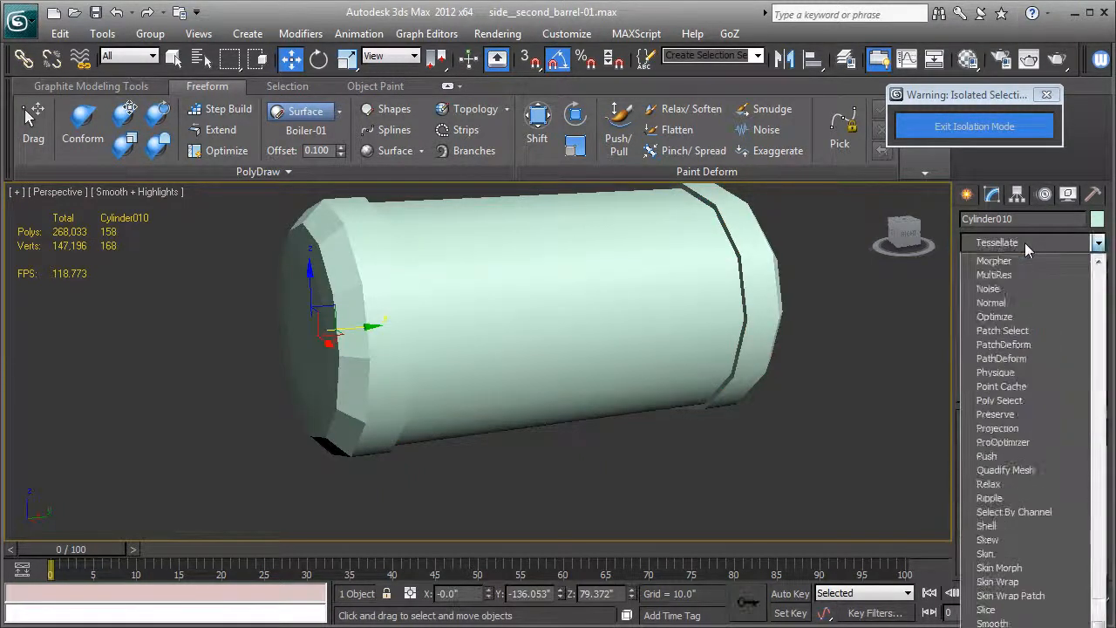
key(t)
key(Return)
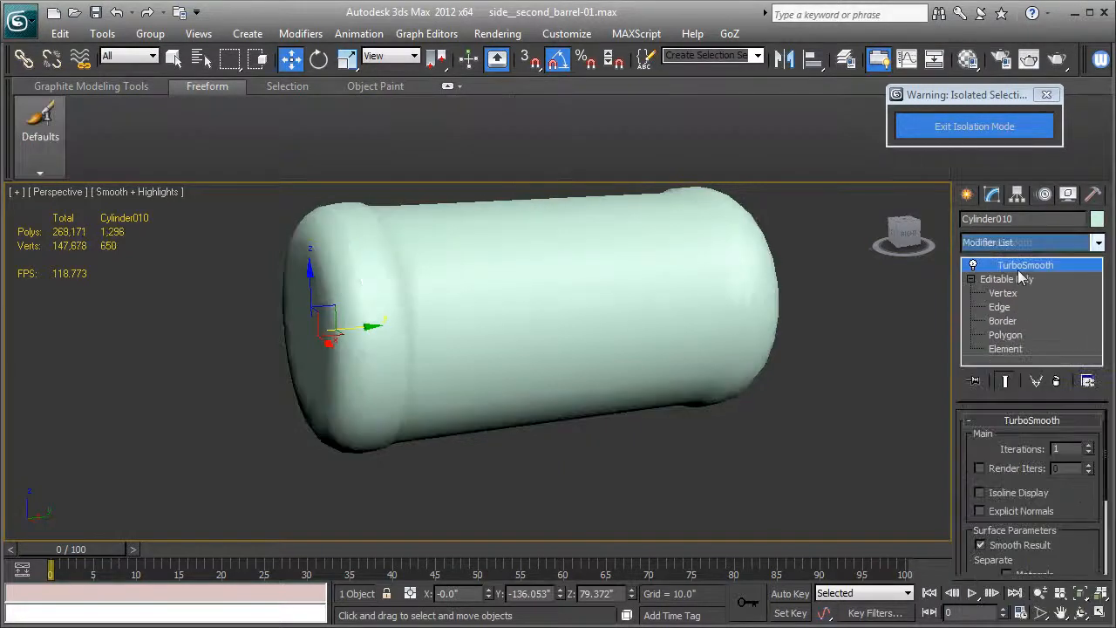
click(1087, 447)
alt+middle_drag(874, 456, 572, 462)
key(F4)
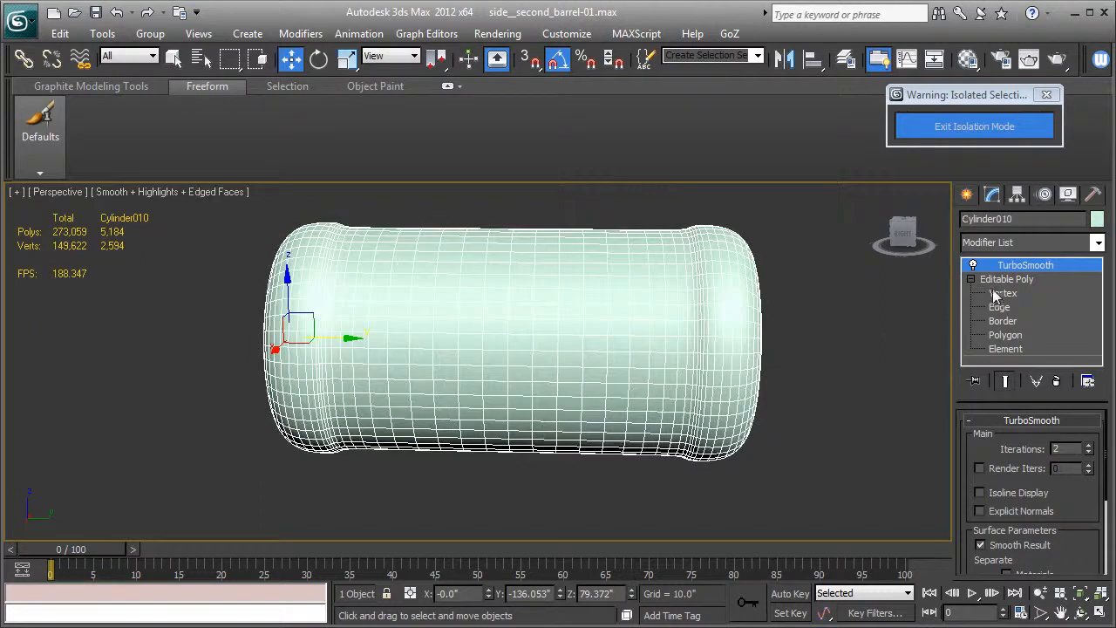
- Move the edge loop beside each raised end band closer to that band's step, and check the smoothed shape
click(1000, 307)
alt+middle_drag(685, 411, 717, 427)
right_click(689, 349)
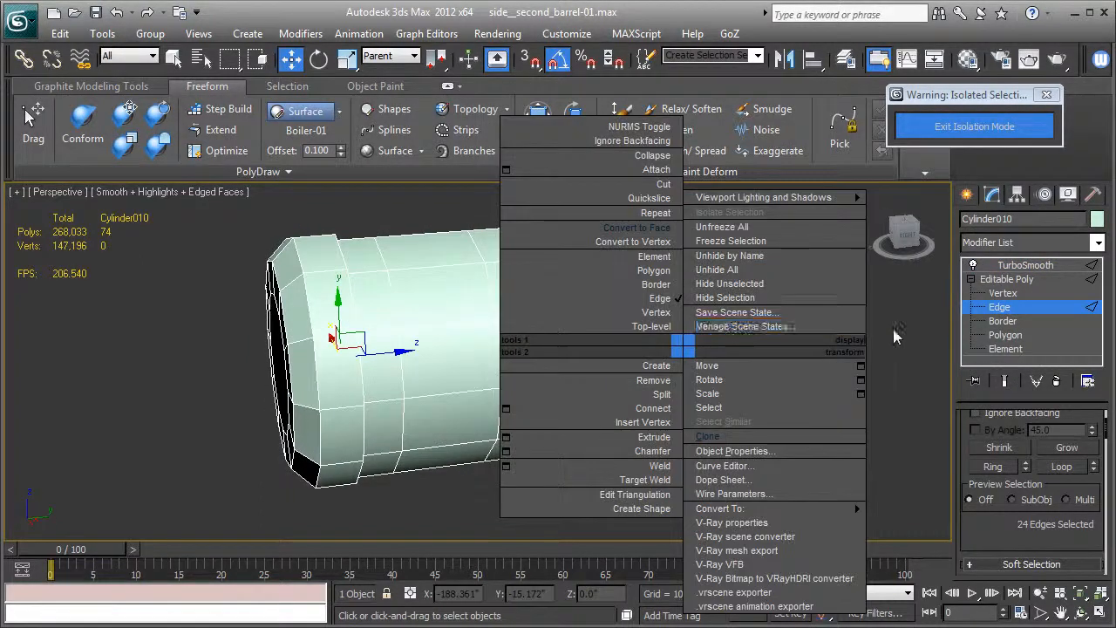
key(Escape)
click(685, 348)
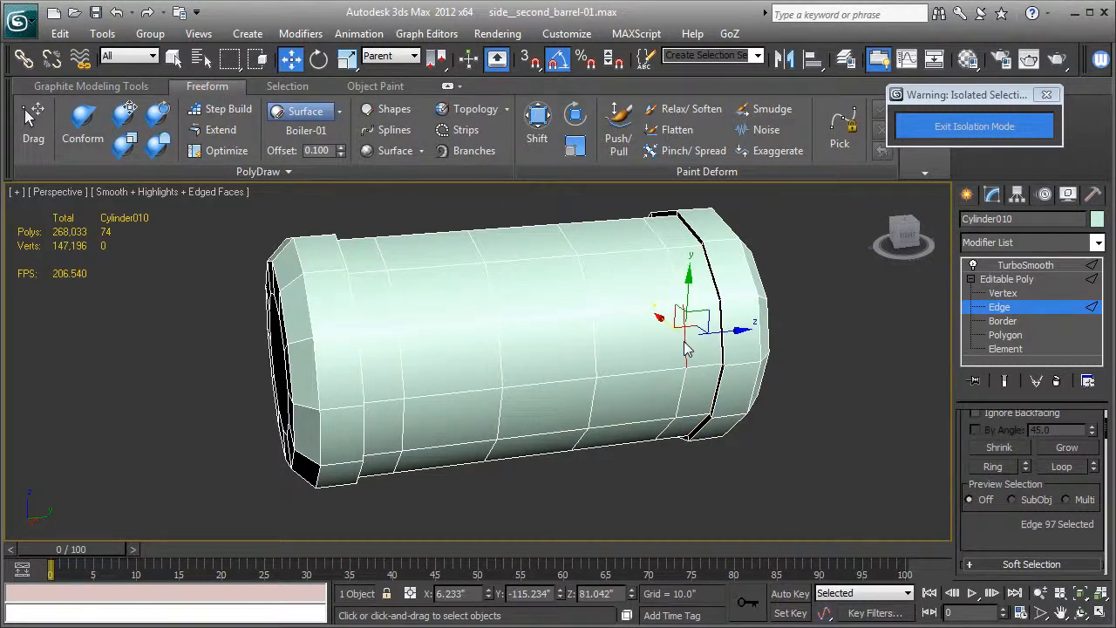
double_click(685, 348)
drag(693, 324, 713, 327)
alt+middle_drag(541, 330, 437, 333)
click(354, 329)
double_click(354, 329)
drag(482, 349, 455, 347)
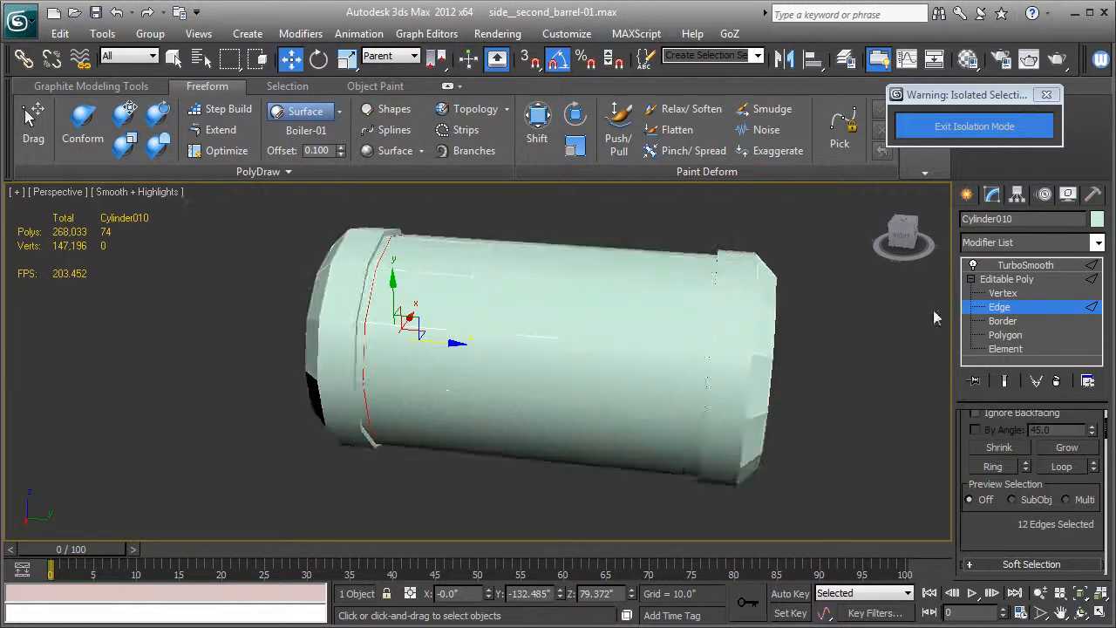
click(1020, 265)
key(F4)
key(F4)
- Select the rim edge loops of both end bands as vertices and scale them outward along the cylinder's length to tighten the bevels
click(999, 306)
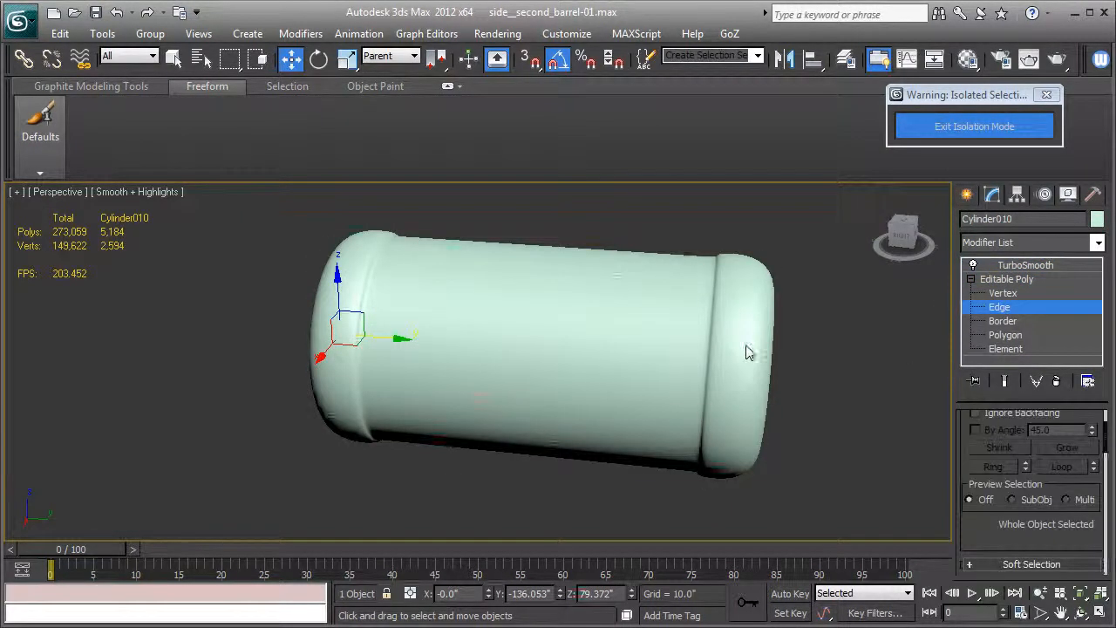
alt+middle_drag(758, 380, 714, 382)
click(700, 343)
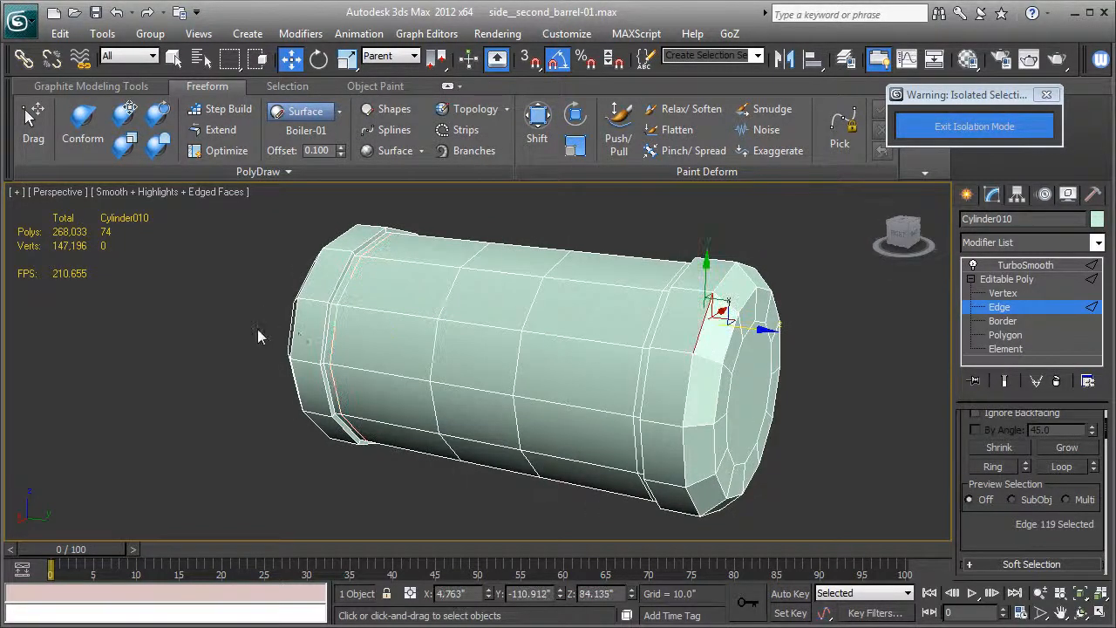
alt+middle_drag(265, 323, 330, 349)
ctrl+click(199, 361)
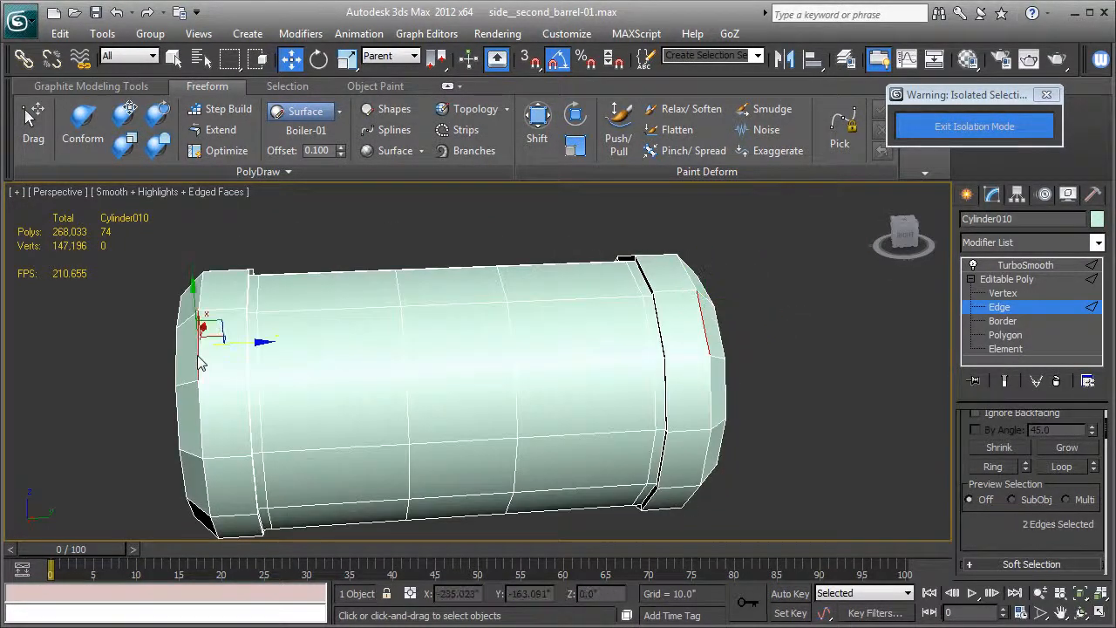
key(alt+l)
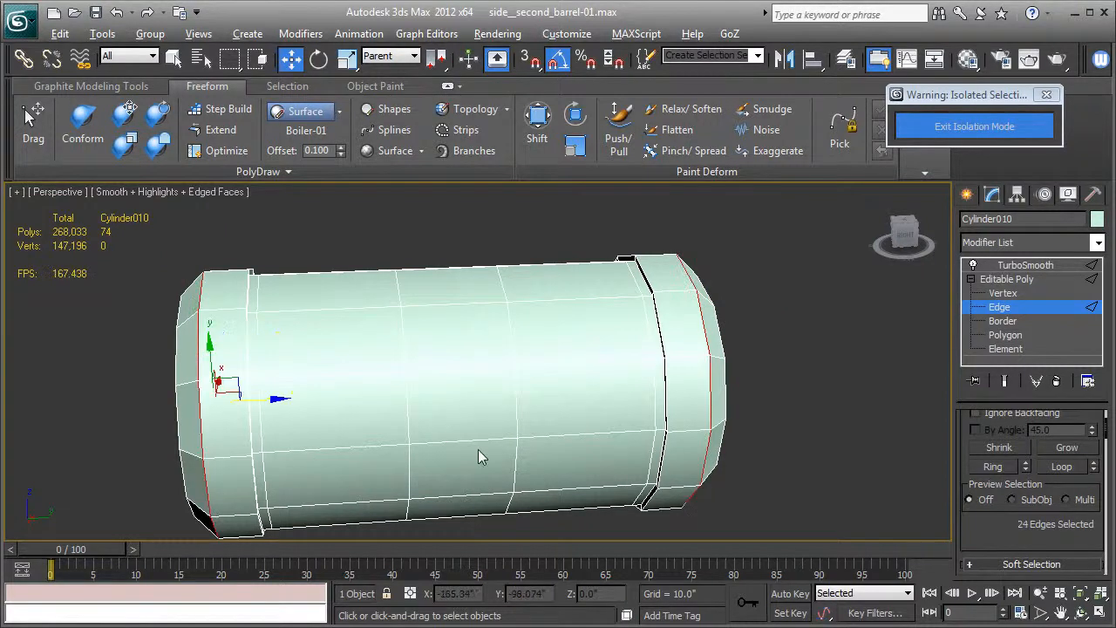
drag(973, 498, 983, 558)
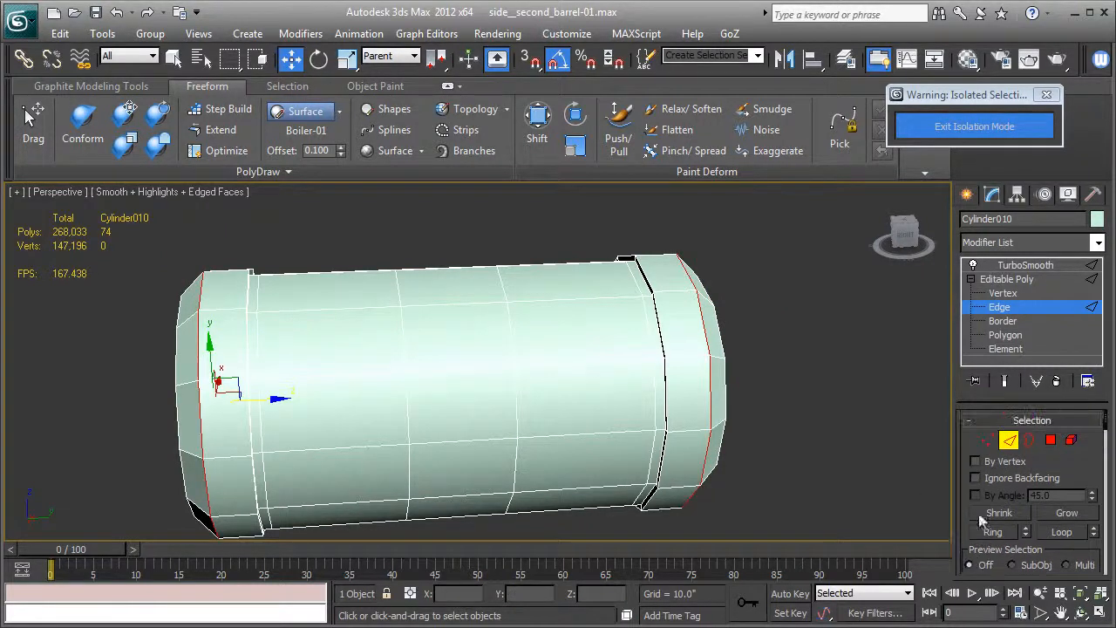
click(988, 442)
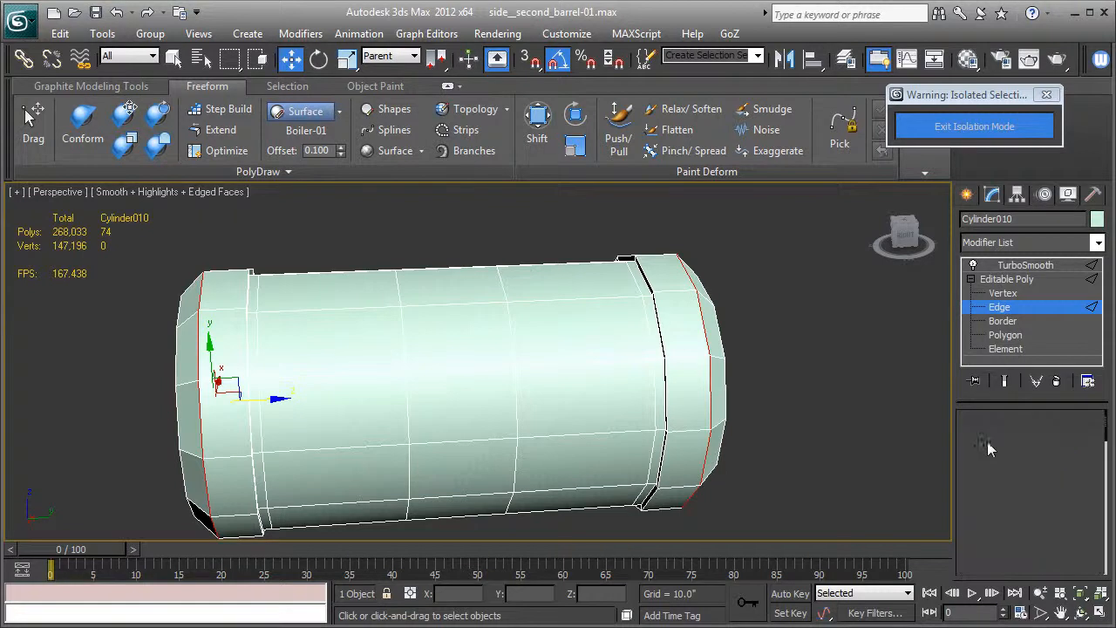
click(346, 59)
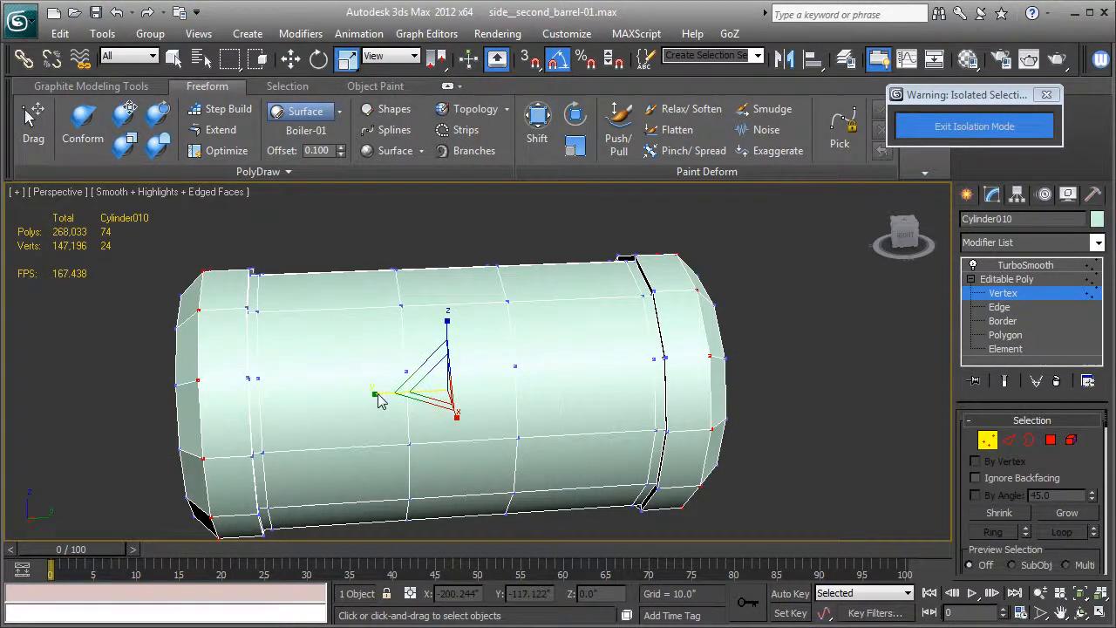
drag(375, 399, 376, 398)
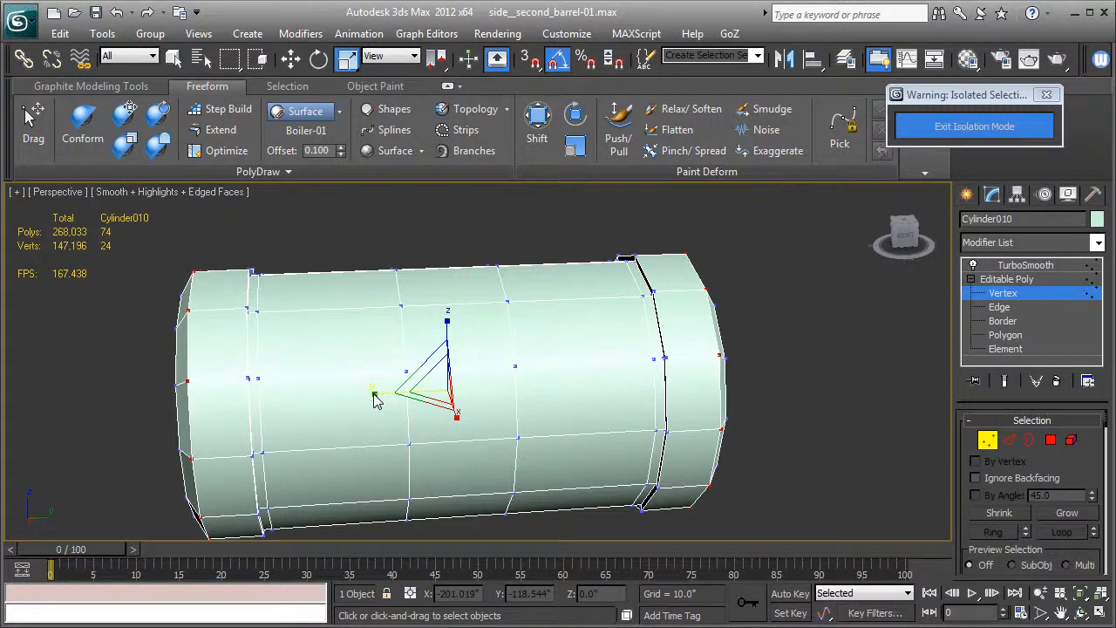
click(1007, 279)
click(1025, 265)
key(F4)
alt+middle_drag(831, 331, 802, 332)
key(F4)
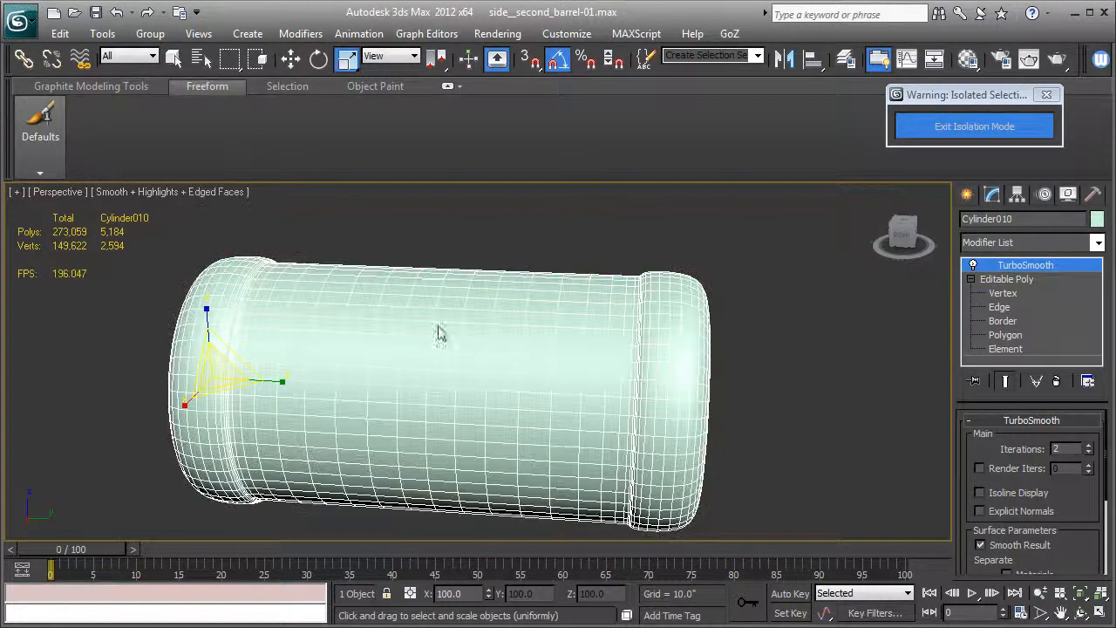
- Move the two middle edge loops closer together to mark out a narrow band around the cylinder's centre
click(999, 307)
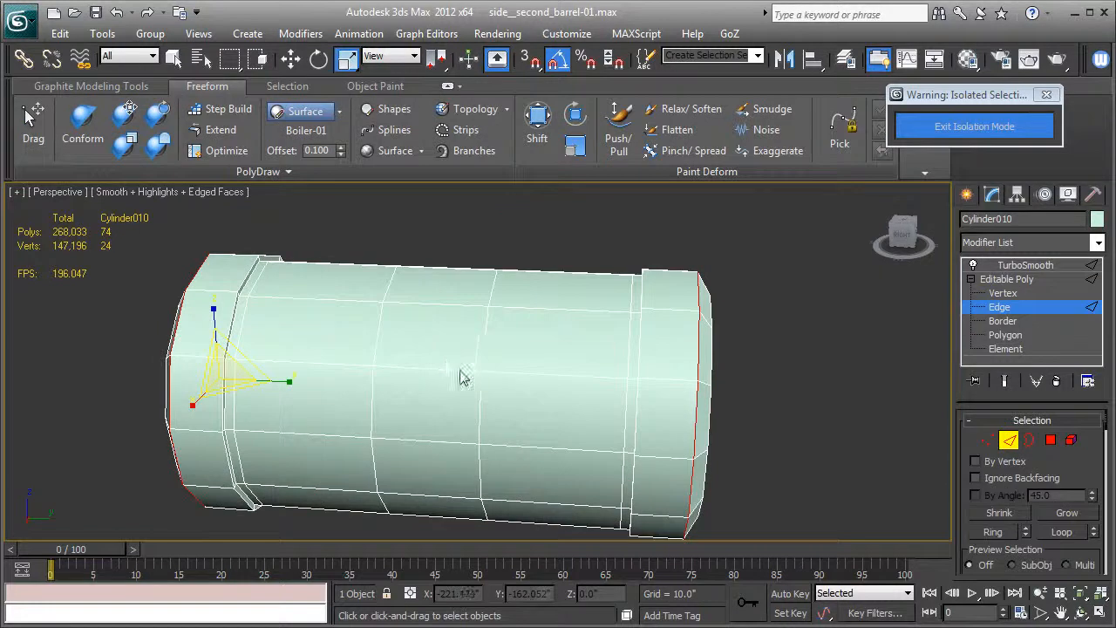
click(484, 363)
key(alt+l)
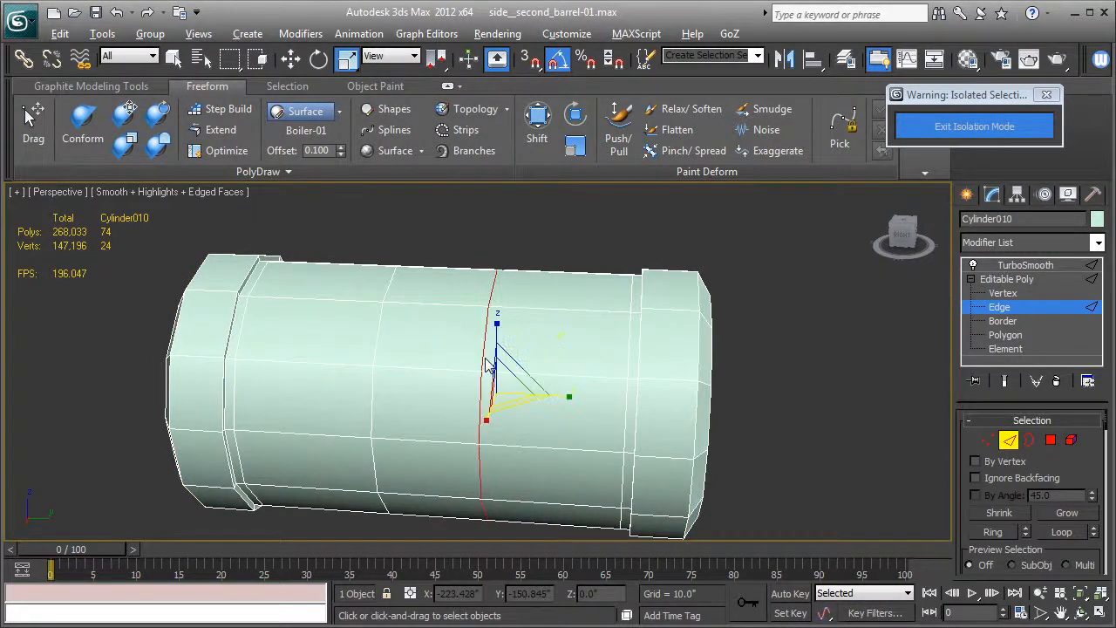
key(w)
drag(550, 401, 453, 395)
- Select the ring of polygons between the two middle loops, extrude it by 0.316", and check the smoothed band
click(445, 374)
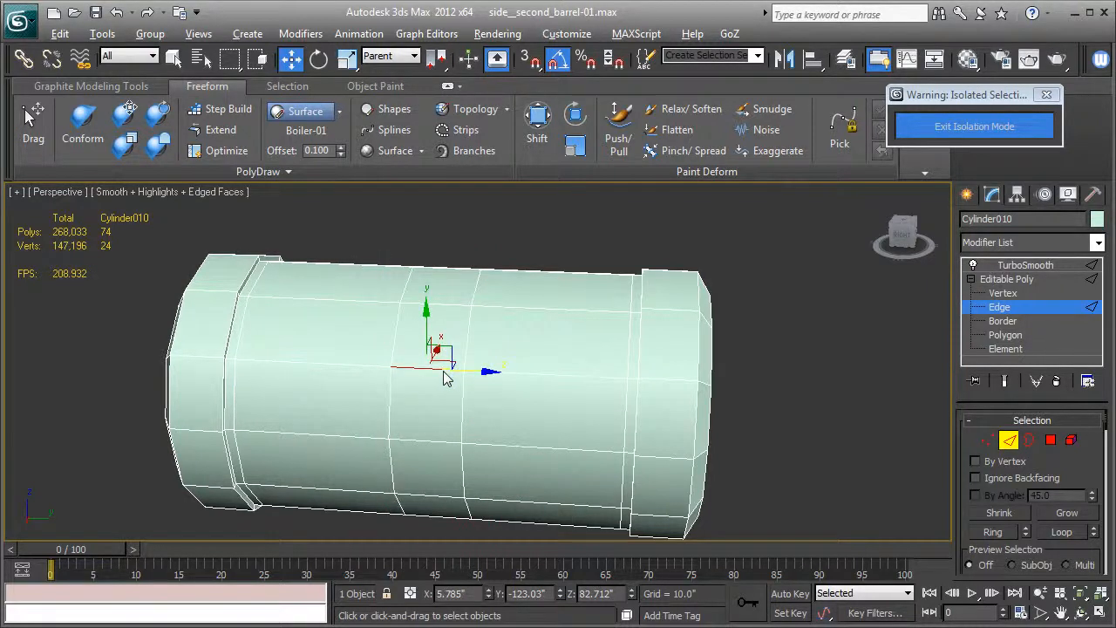
double_click(445, 375)
right_click(445, 375)
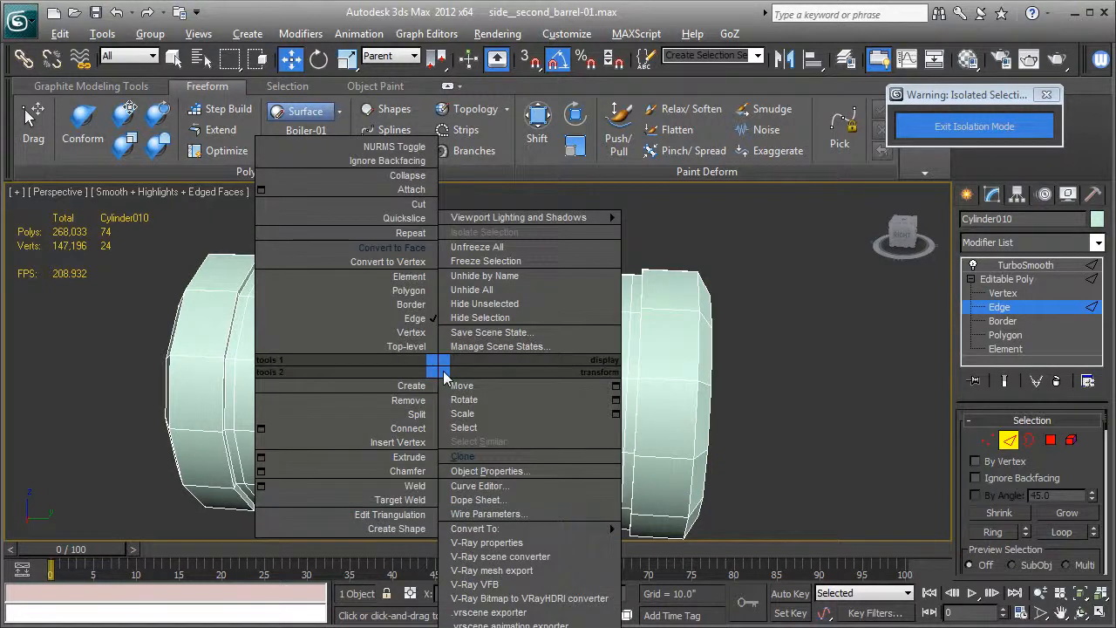
click(417, 249)
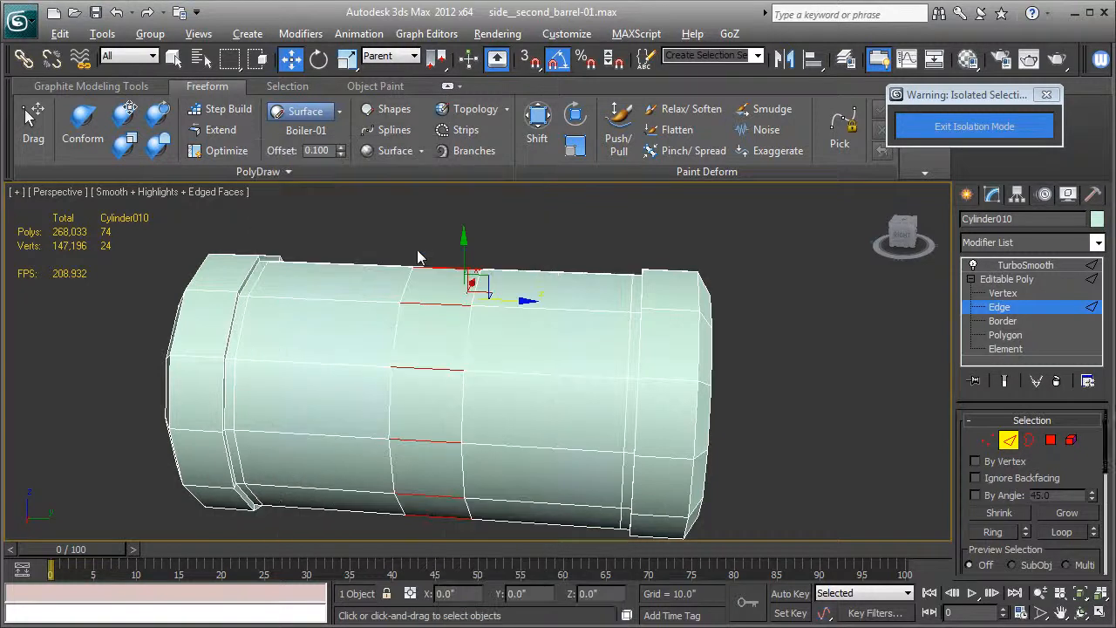
scroll(1052, 474, down, 5)
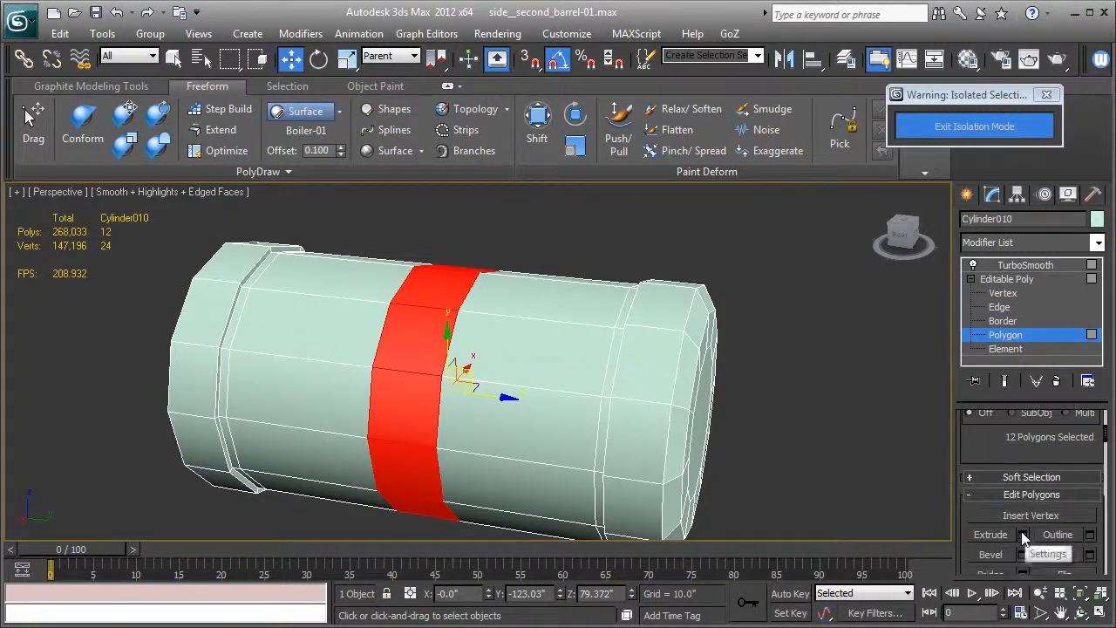
click(1021, 535)
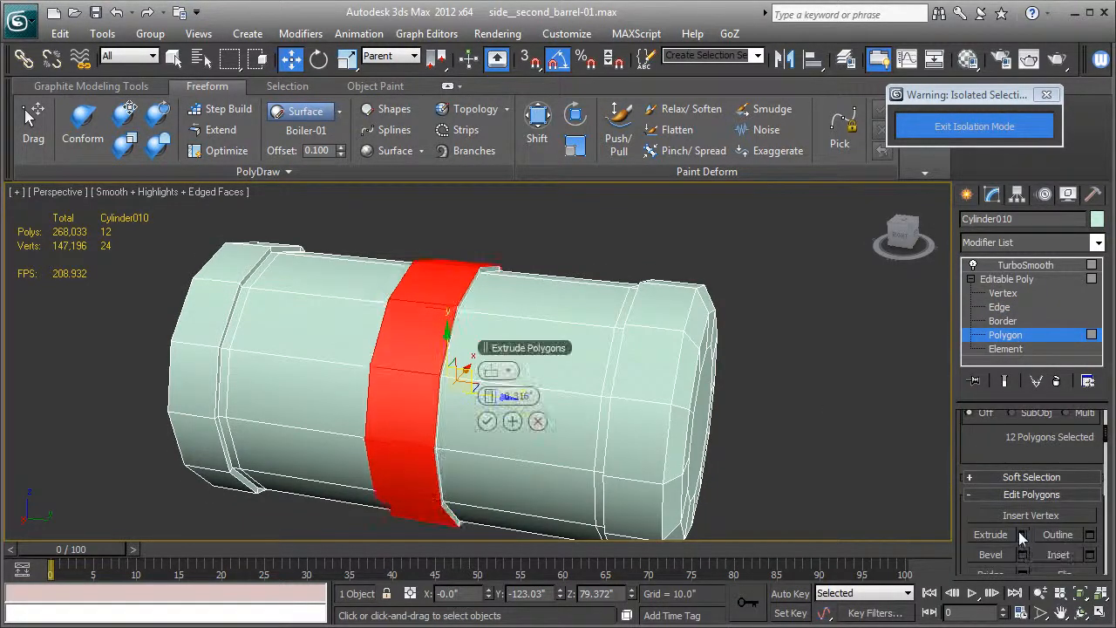
click(486, 422)
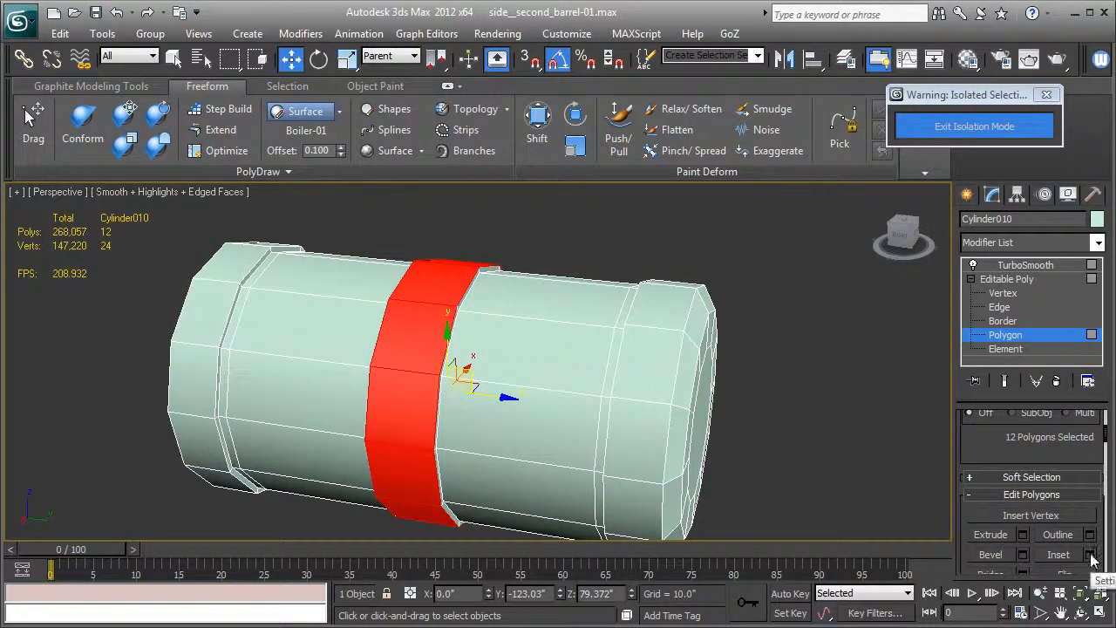
click(1007, 279)
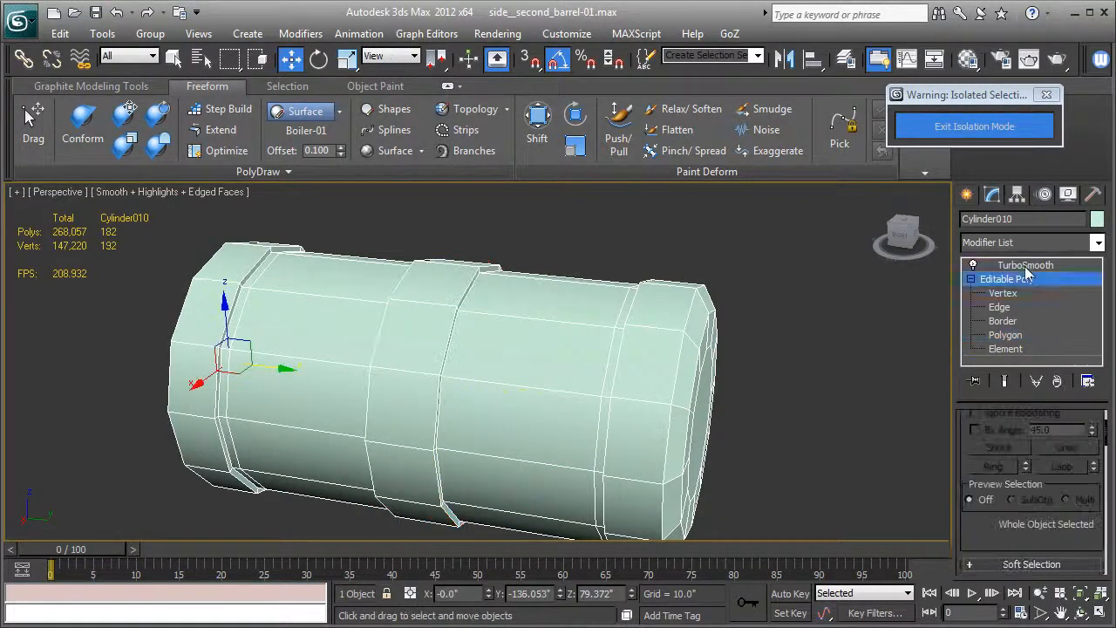
click(1025, 264)
key(F4)
alt+middle_drag(590, 394, 628, 379)
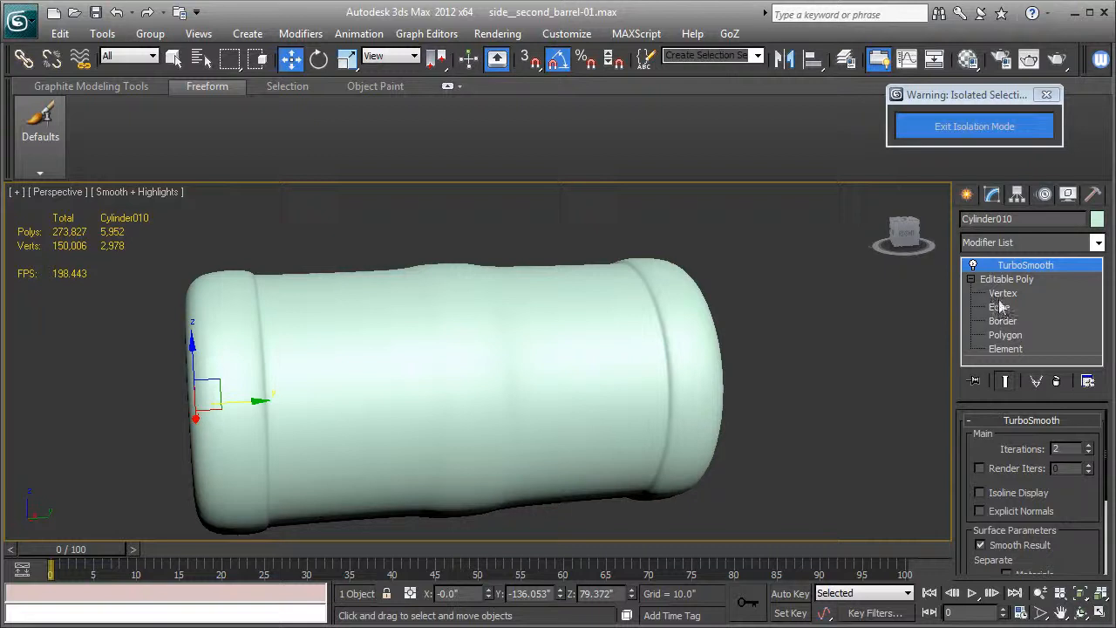
- Inset the ring of polygons on the cylinder's central band by about 0.3" and check the TurboSmooth result
click(1005, 335)
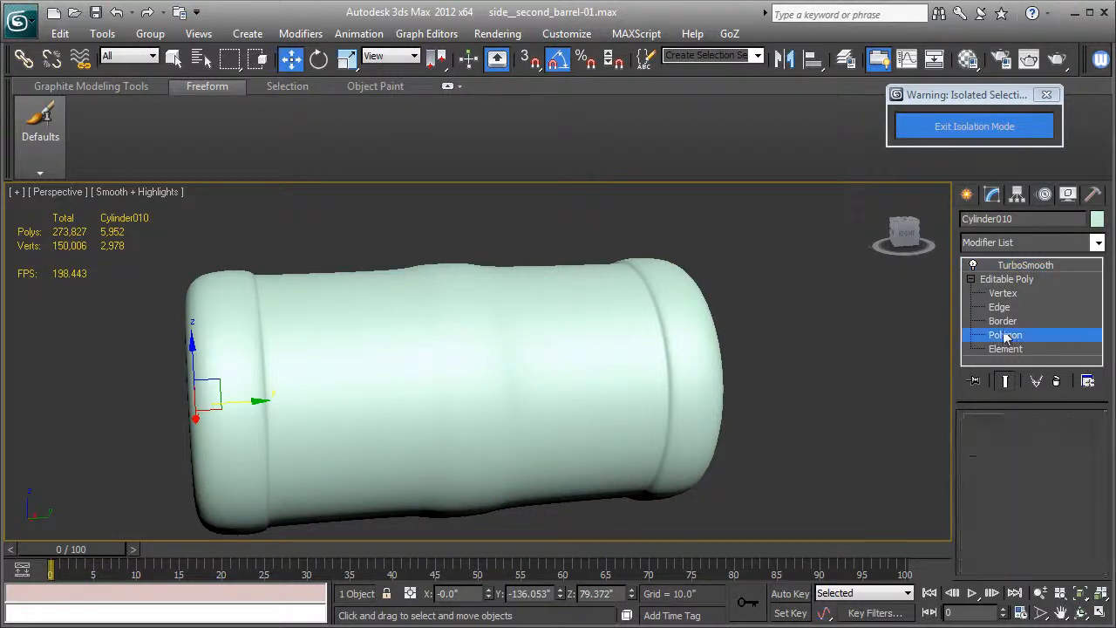
scroll(1081, 520, down, 5)
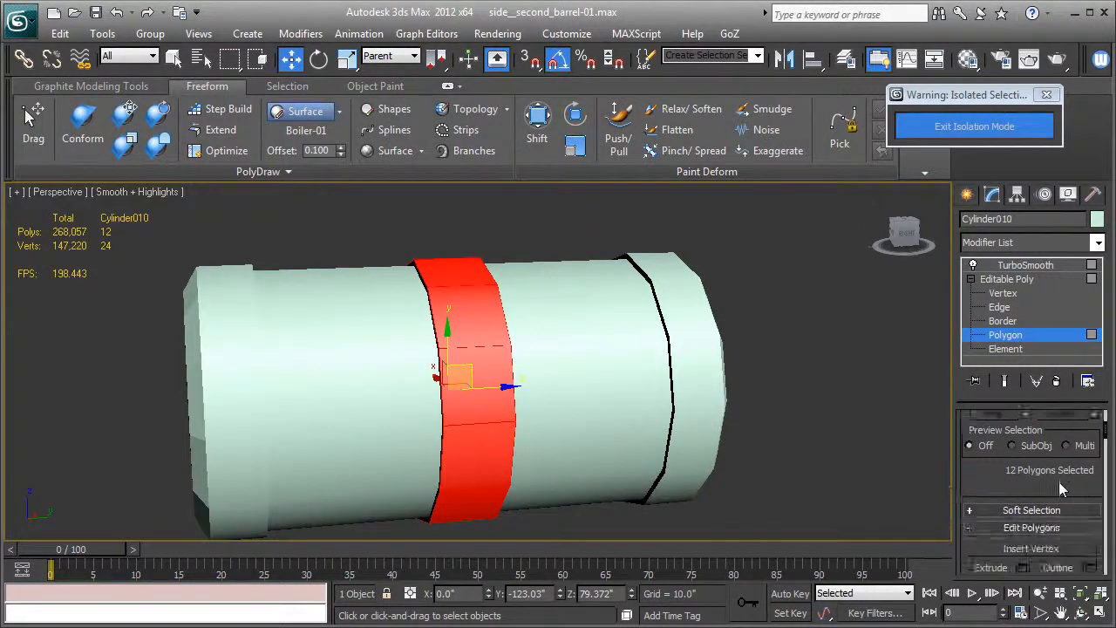
click(1090, 483)
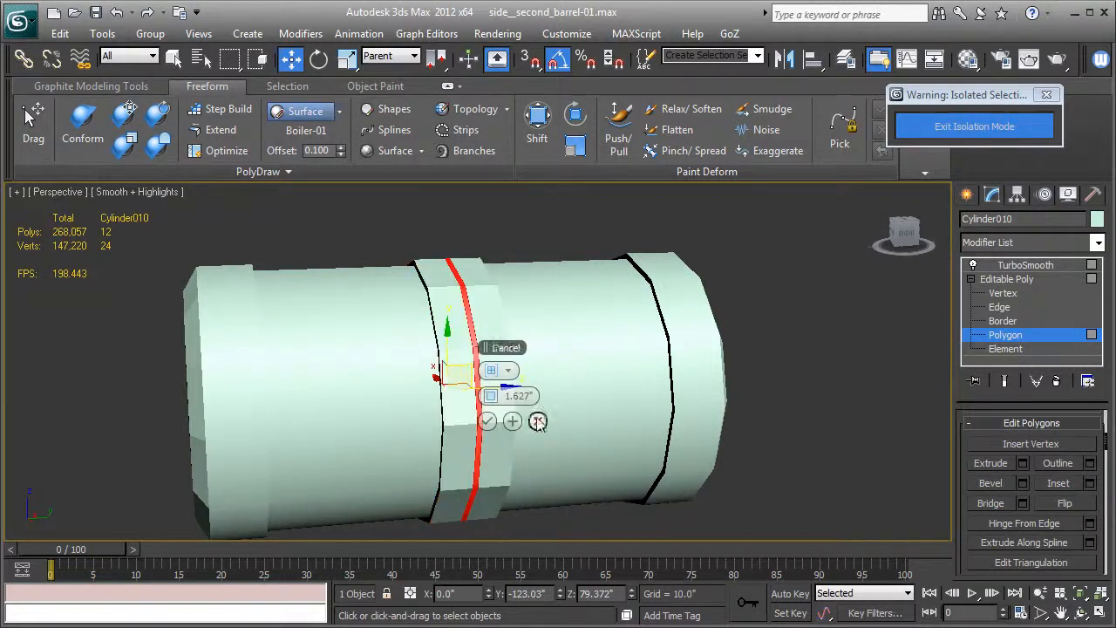
right_click(500, 396)
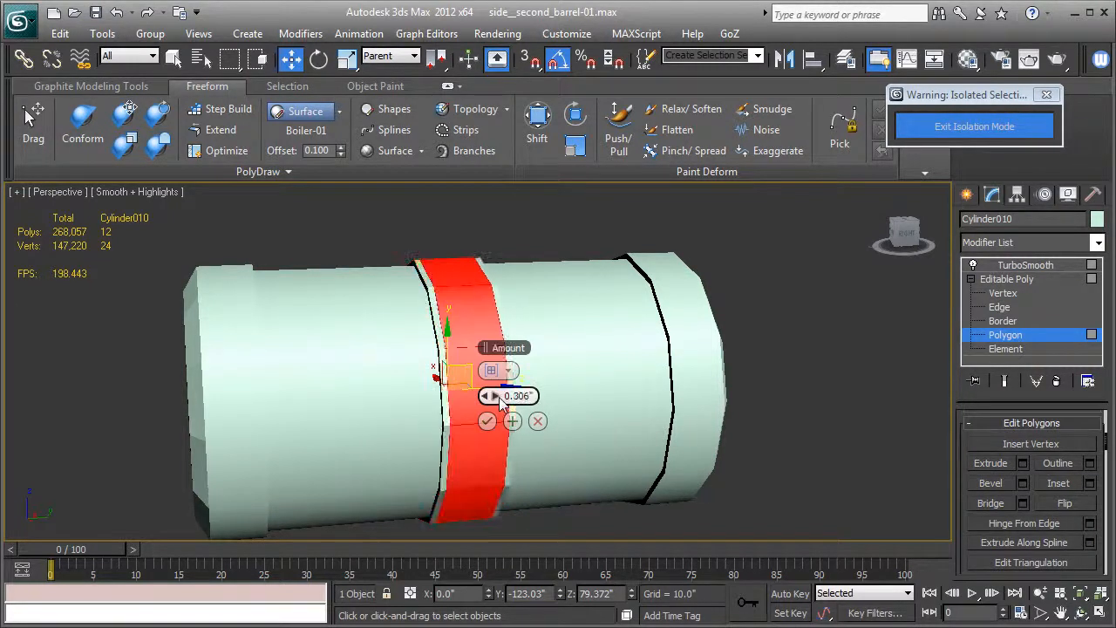
click(486, 421)
click(1025, 265)
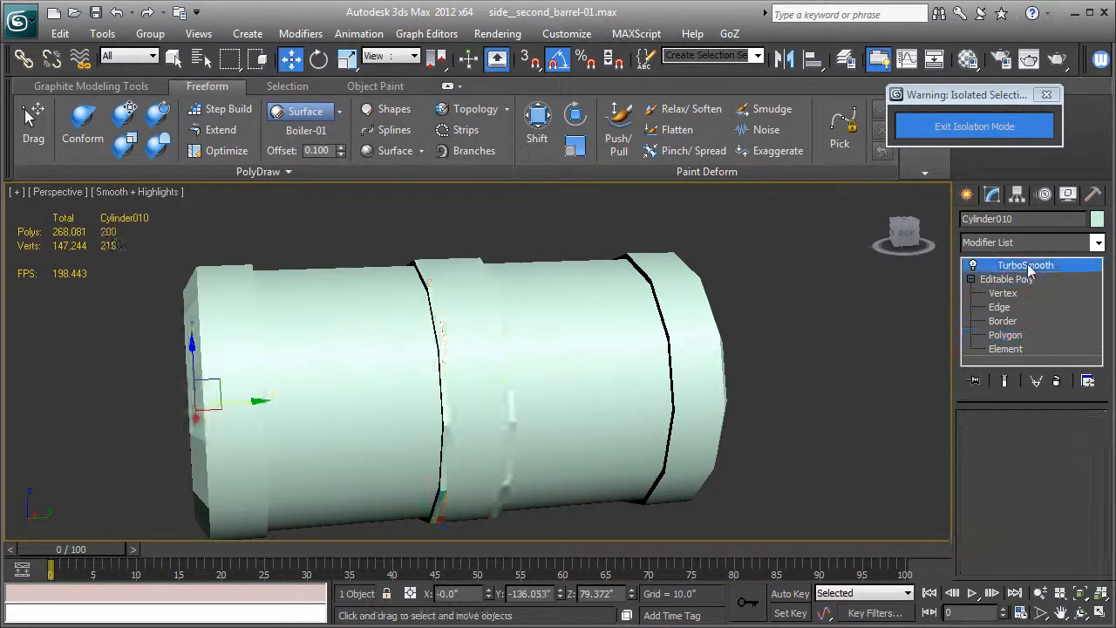
alt+middle_drag(836, 388, 916, 373)
- Rename the tank object as Piston_housing-01 and exit isolation mode to show it with the rest of the locomotive
click(1025, 218)
text(Piston)
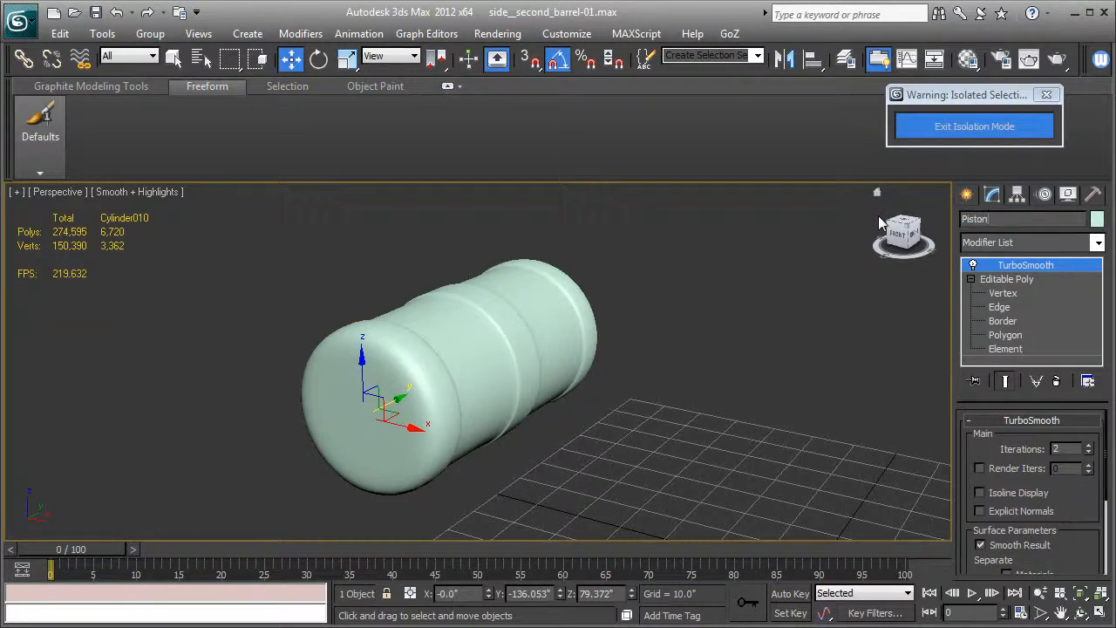
text(_housing-01)
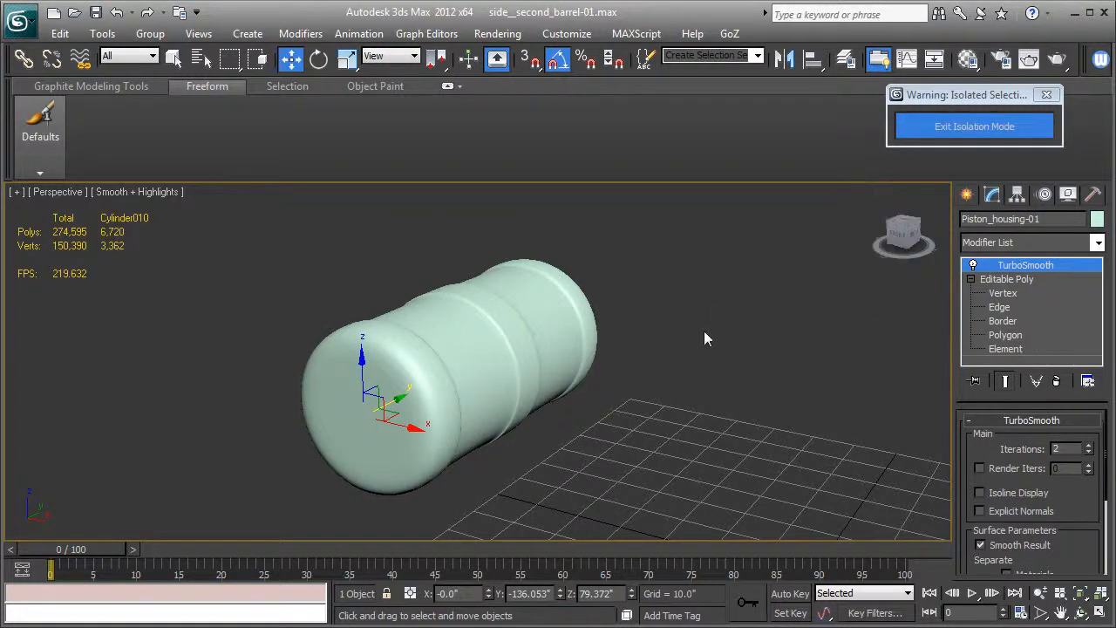
alt+middle_drag(724, 315, 736, 341)
click(974, 125)
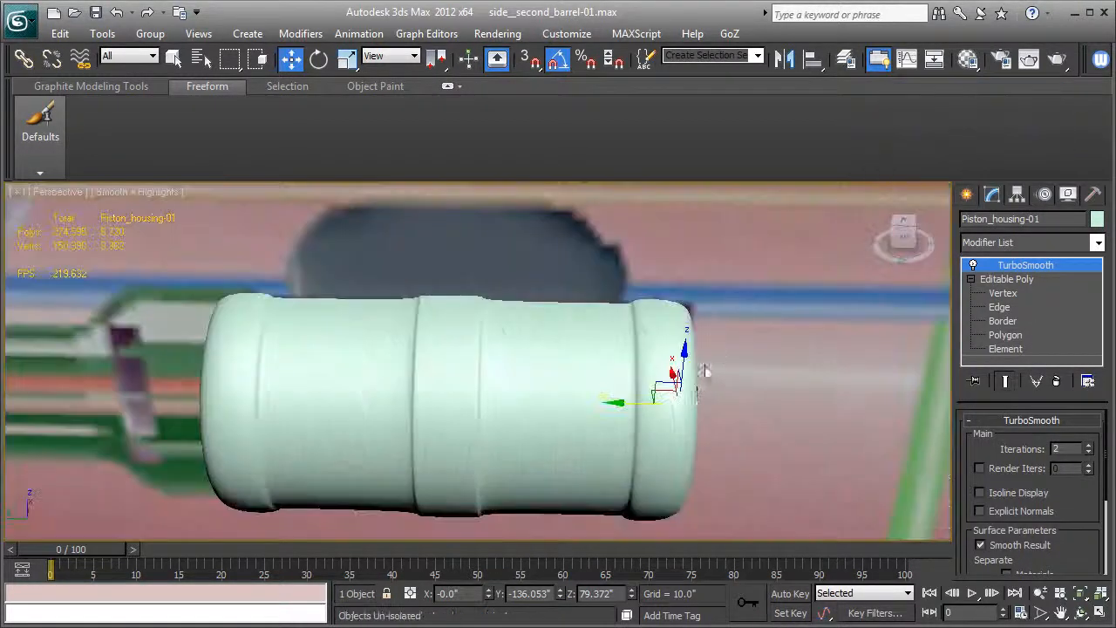
alt+middle_drag(669, 406, 567, 357)
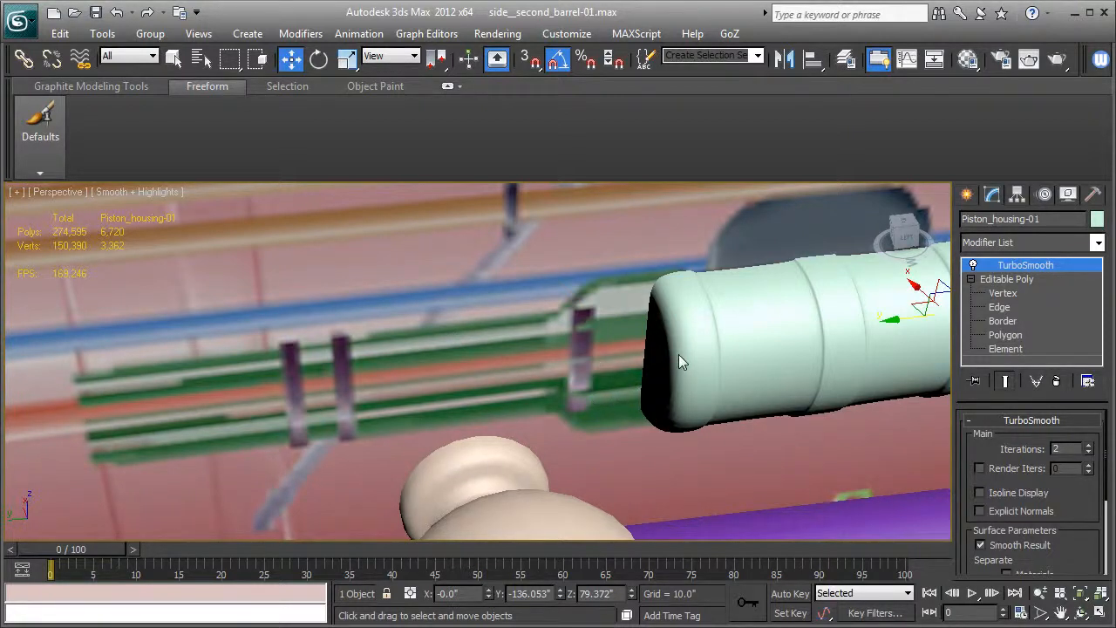
- In the shaded Left view, set up the Line spline tool with Enable In Renderer and Enable In Viewport turned off
key(l)
scroll(562, 411, down, 5)
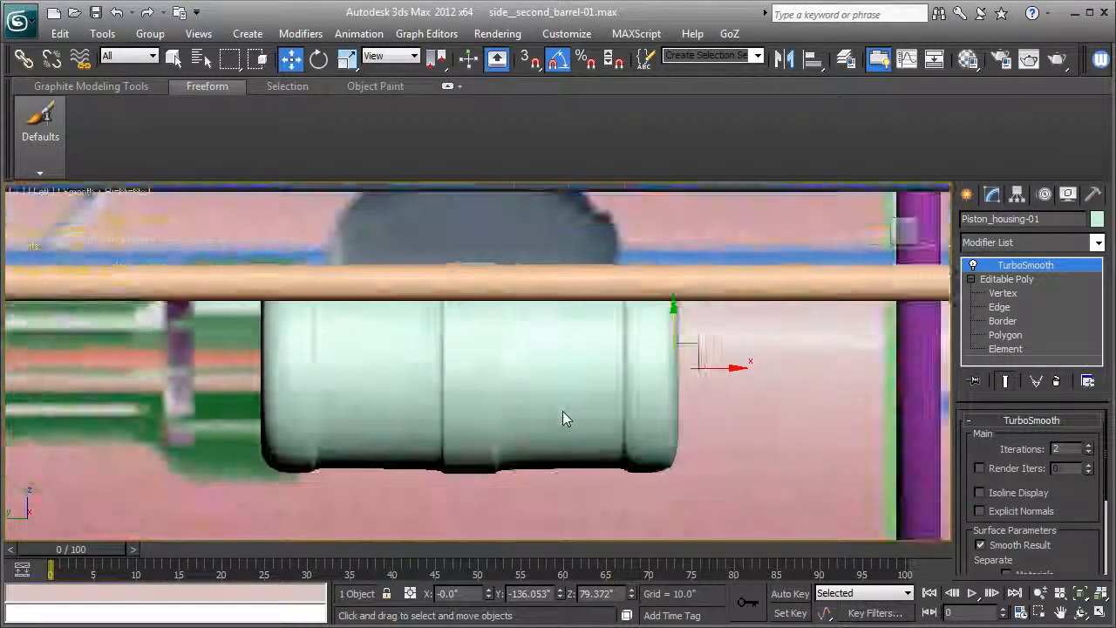
key(F3)
scroll(562, 415, down, 2)
scroll(528, 415, up, 4)
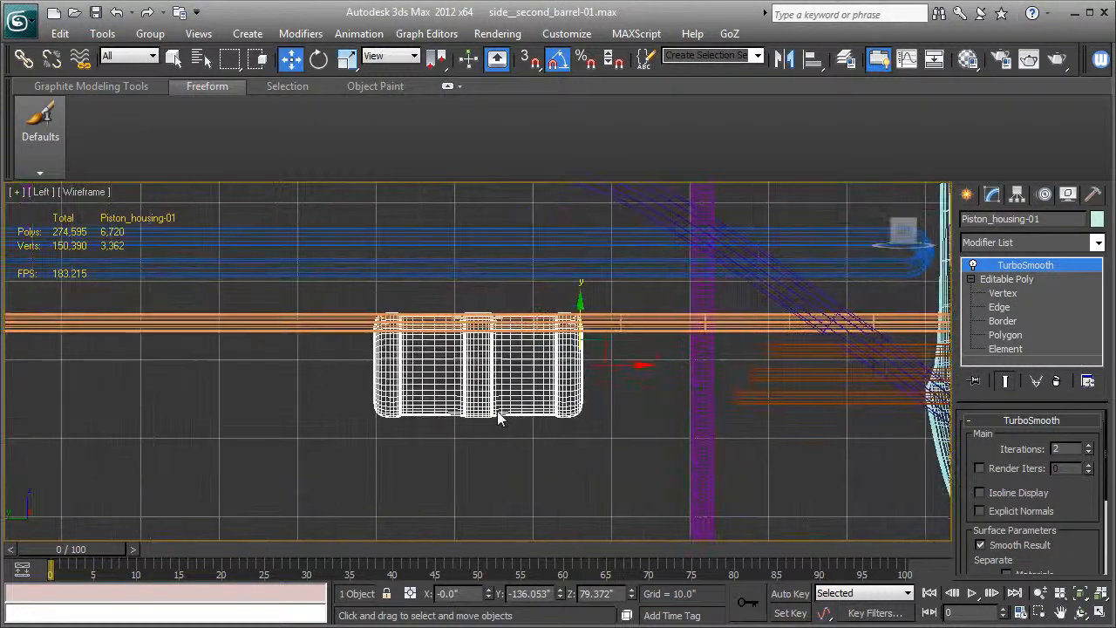
middle_drag(458, 418, 610, 403)
key(F3)
scroll(610, 403, up, 2)
click(966, 194)
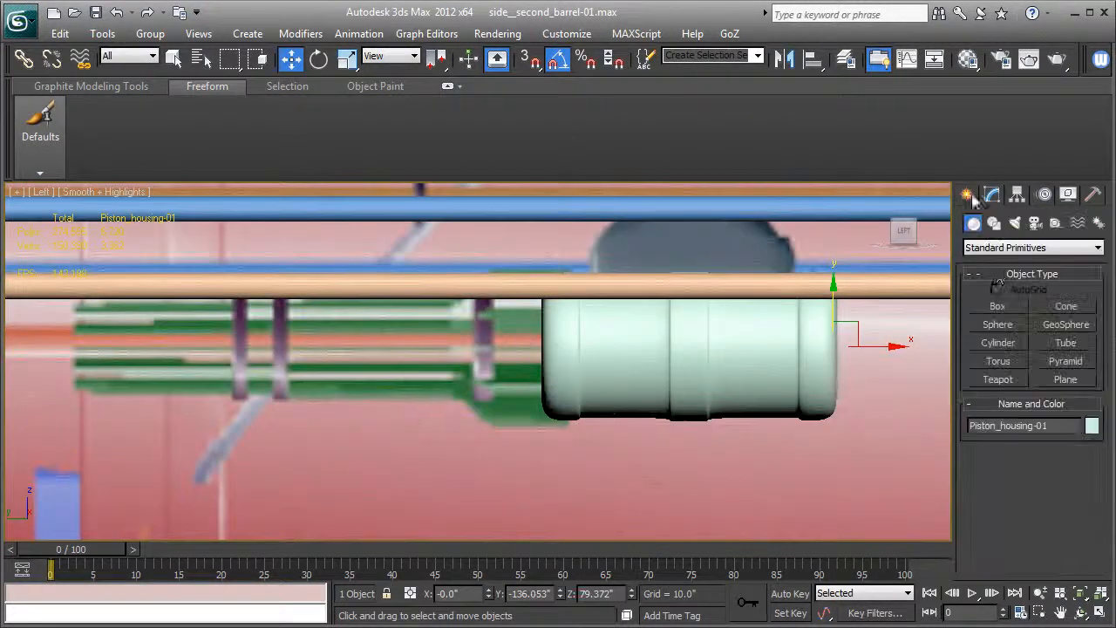
click(993, 223)
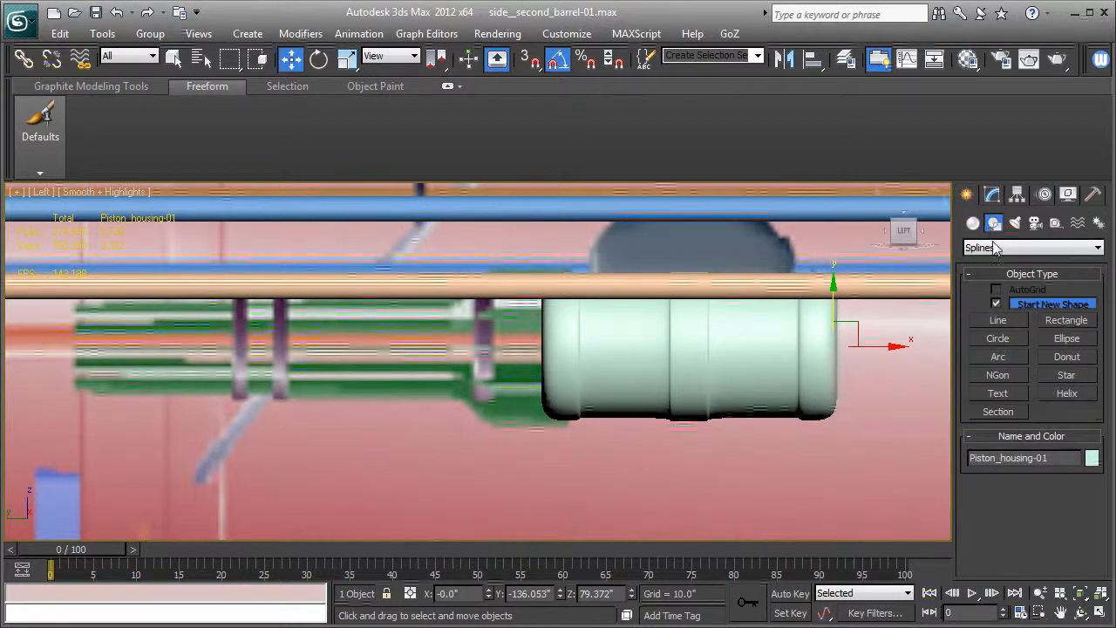
click(997, 320)
middle_drag(628, 421, 781, 404)
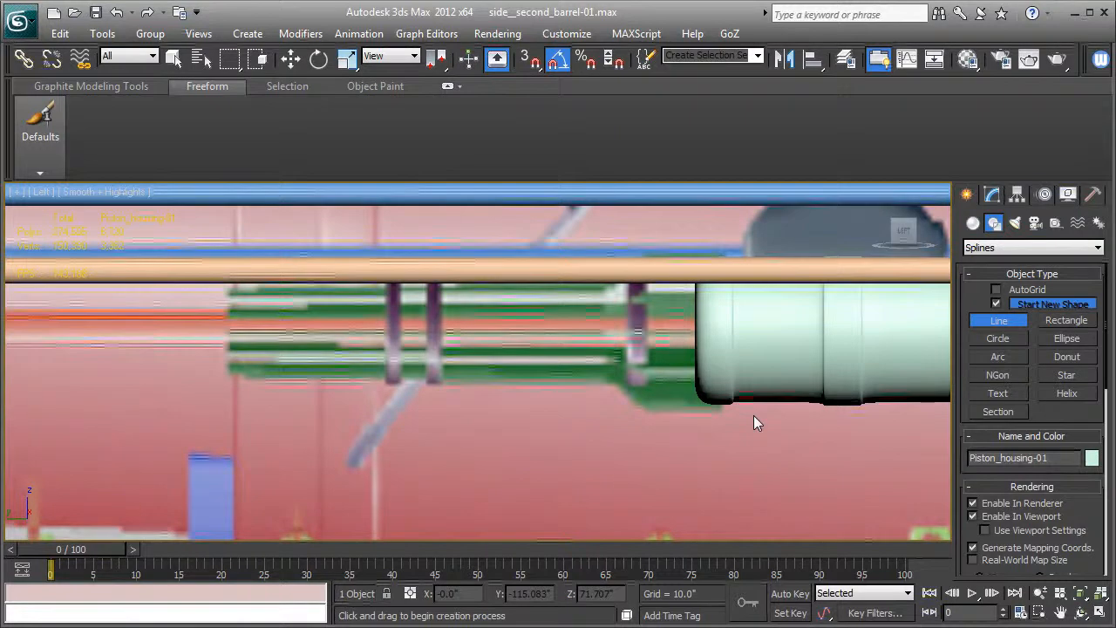
scroll(754, 414, up, 2)
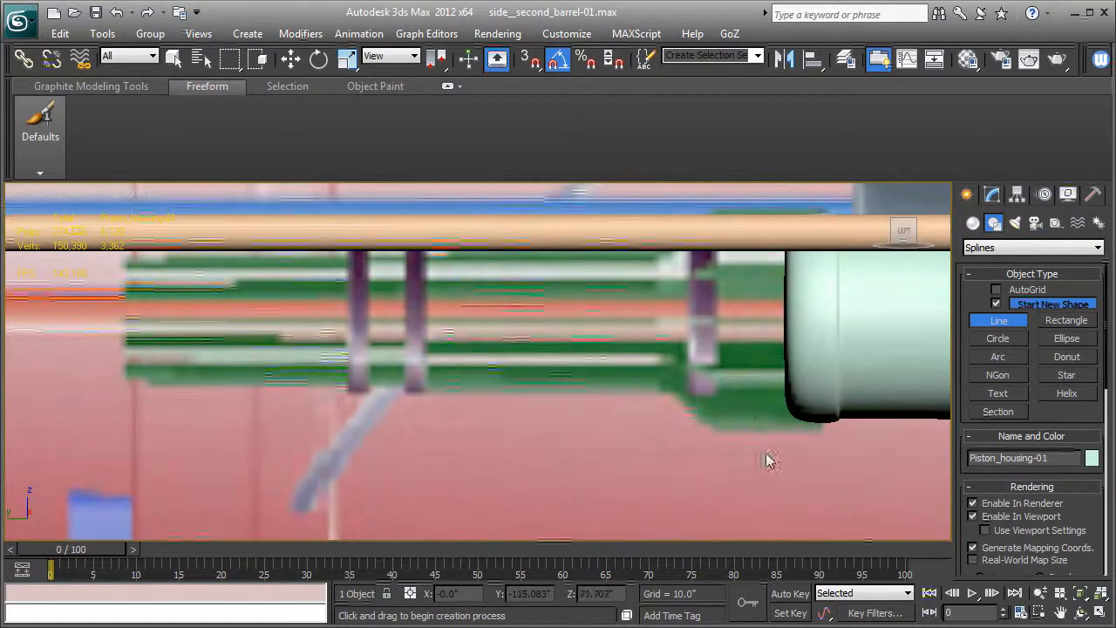
click(819, 431)
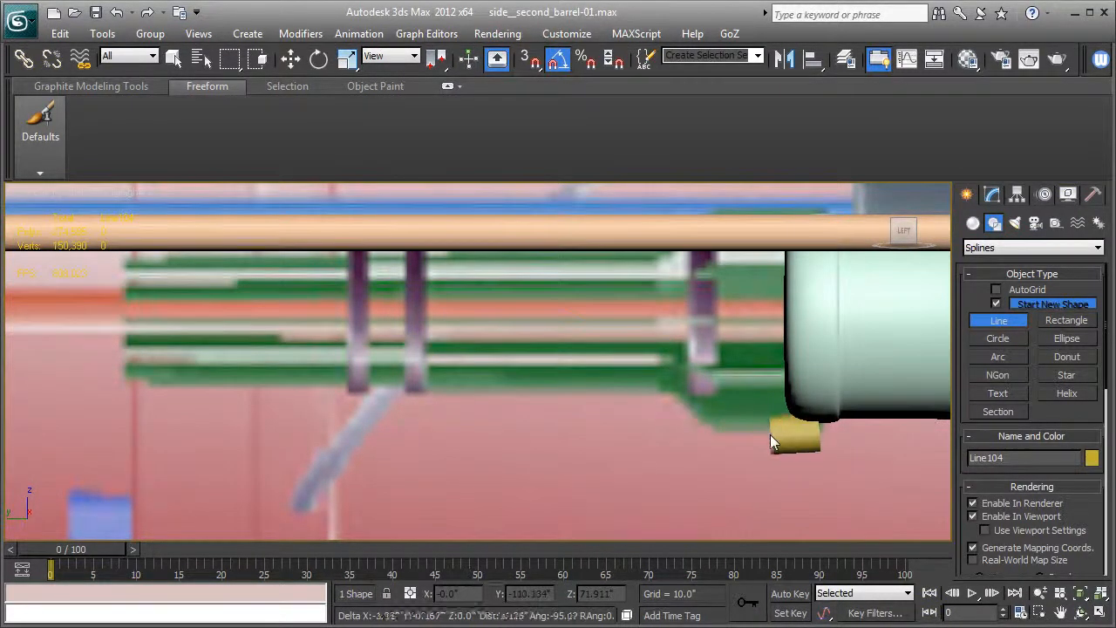
right_click(745, 432)
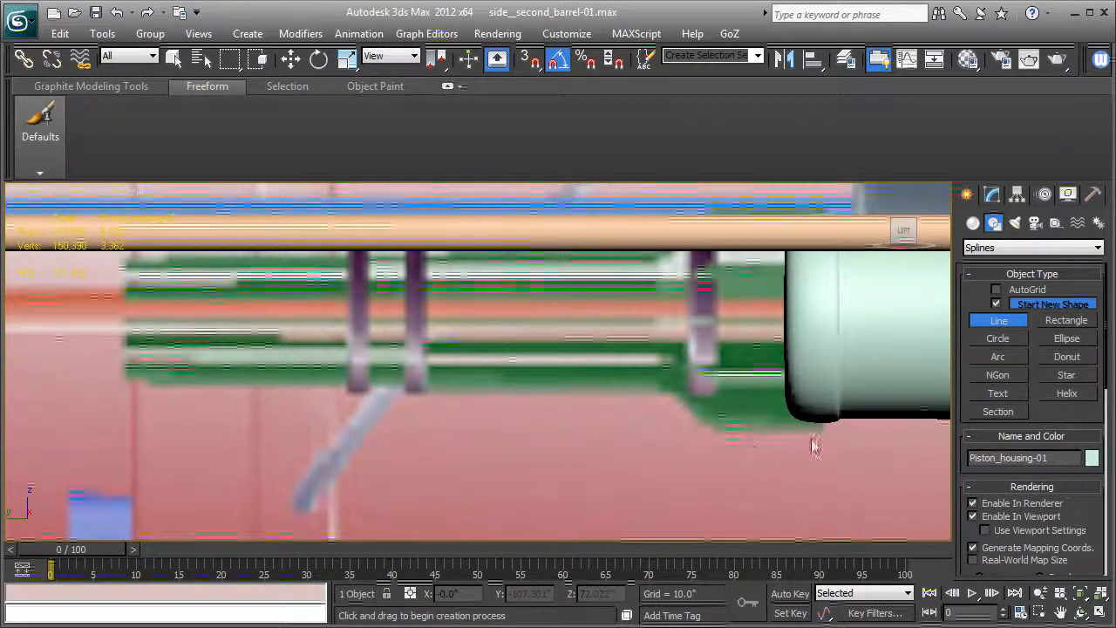
click(1008, 506)
click(1005, 519)
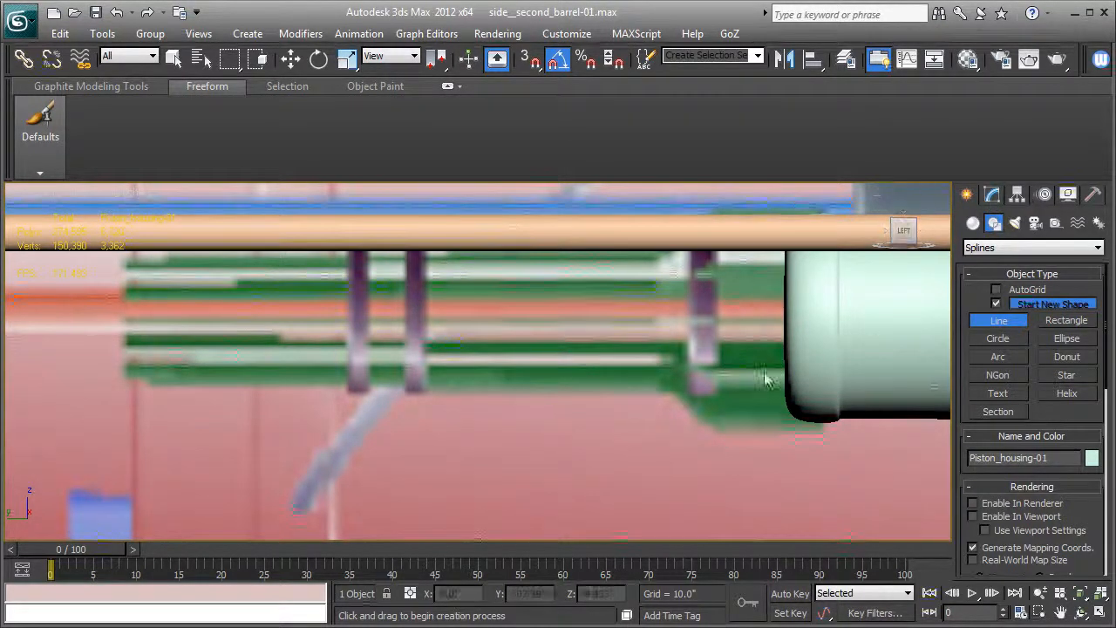
- Trace the lower edge of the green part in the reference image with a line, from below the tank's end to the part's far tip
click(820, 433)
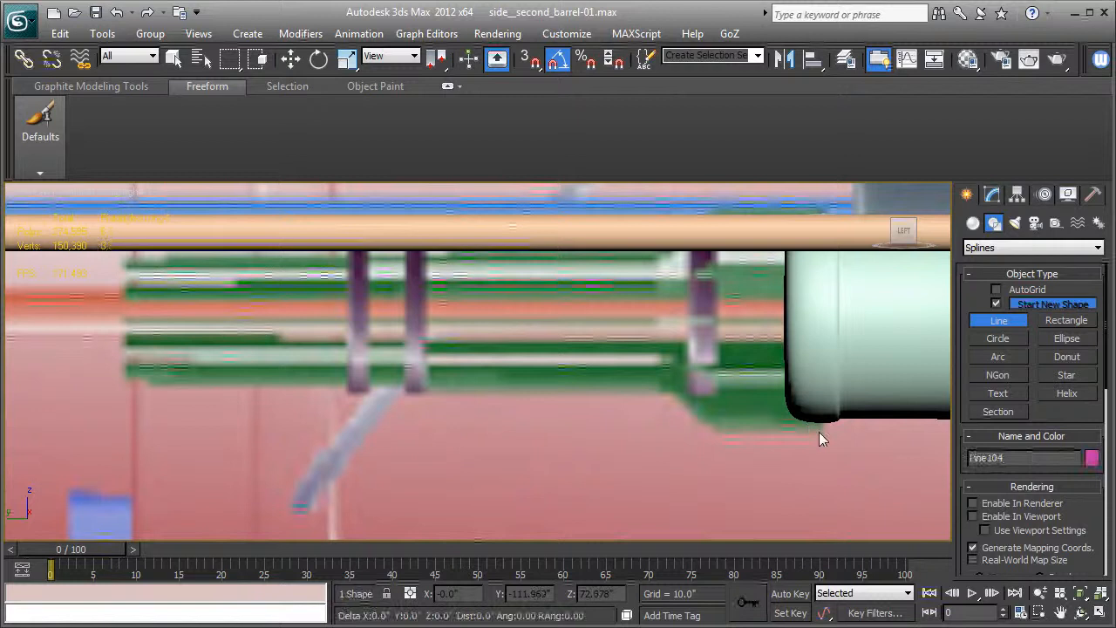
key(F3)
key(F3)
click(715, 430)
click(676, 395)
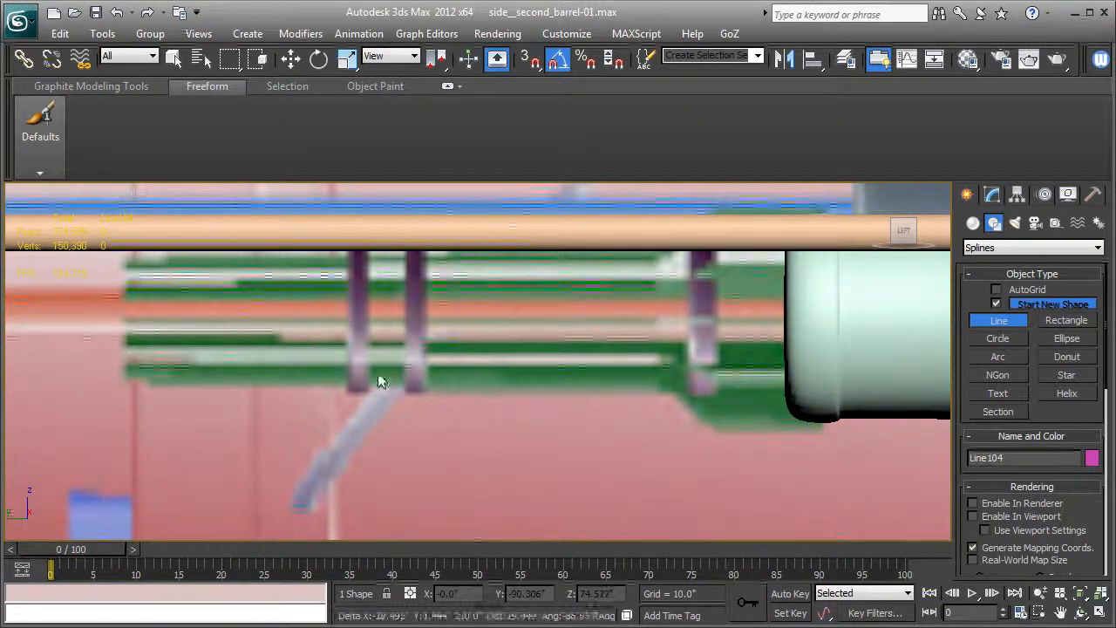
click(150, 390)
click(120, 372)
- Complete the outline with a straight upper edge back to the tank and points following its rounded end, and close the spline
key(F3)
key(F3)
key(F3)
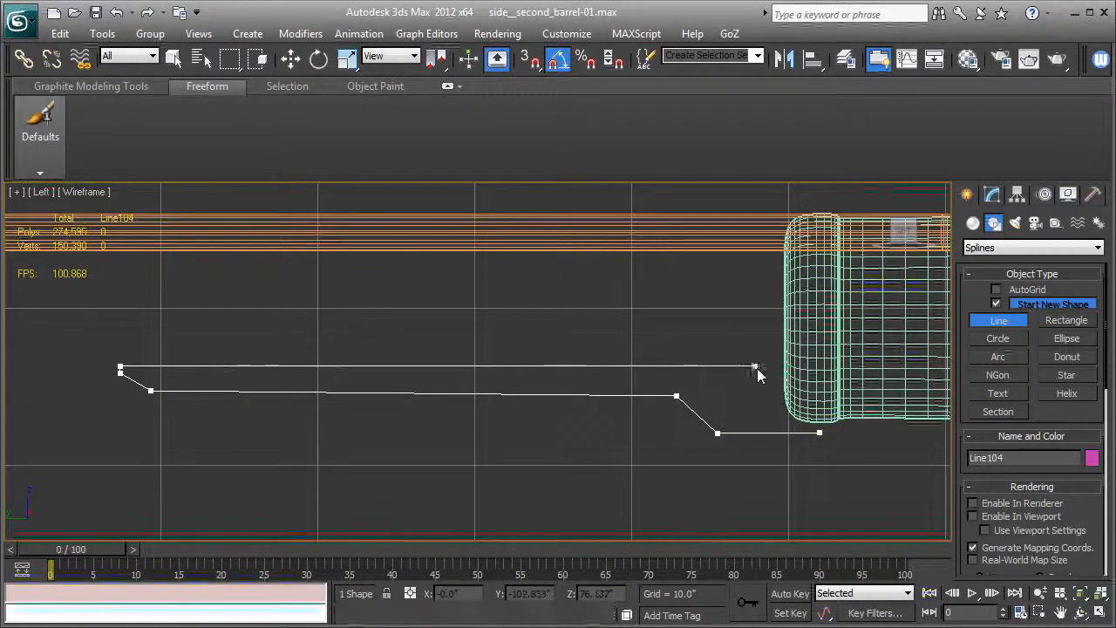
click(782, 367)
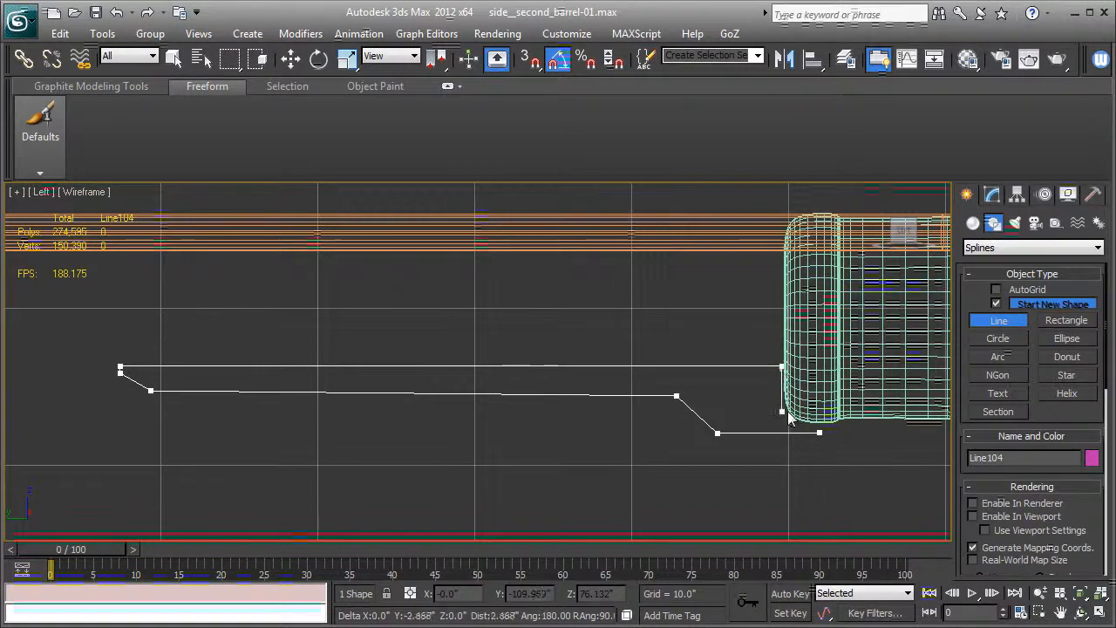
click(783, 402)
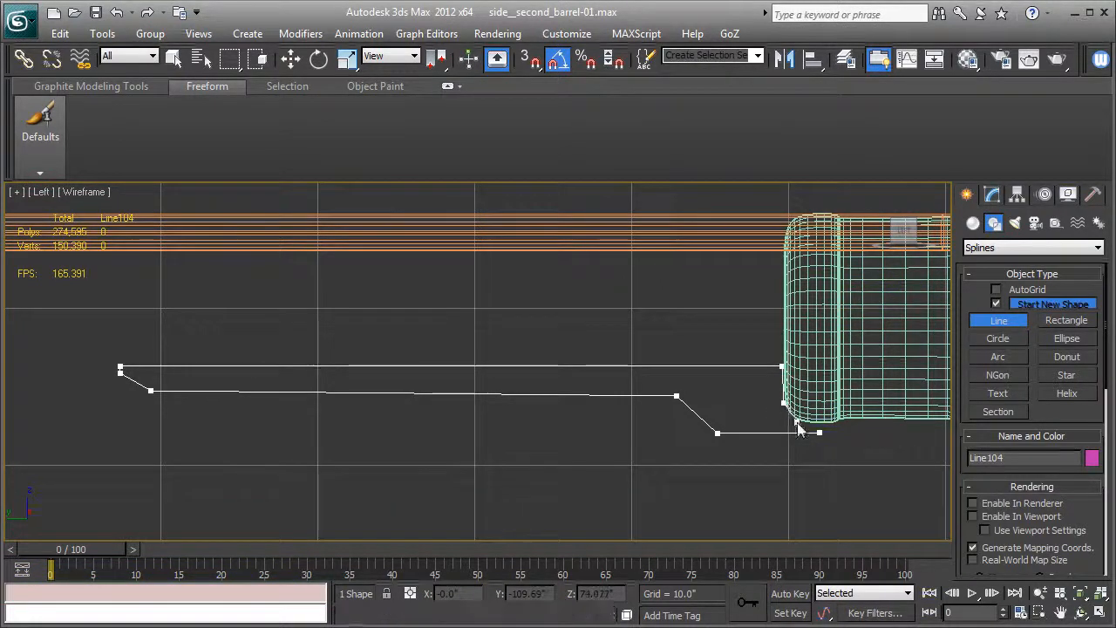
click(800, 421)
click(820, 424)
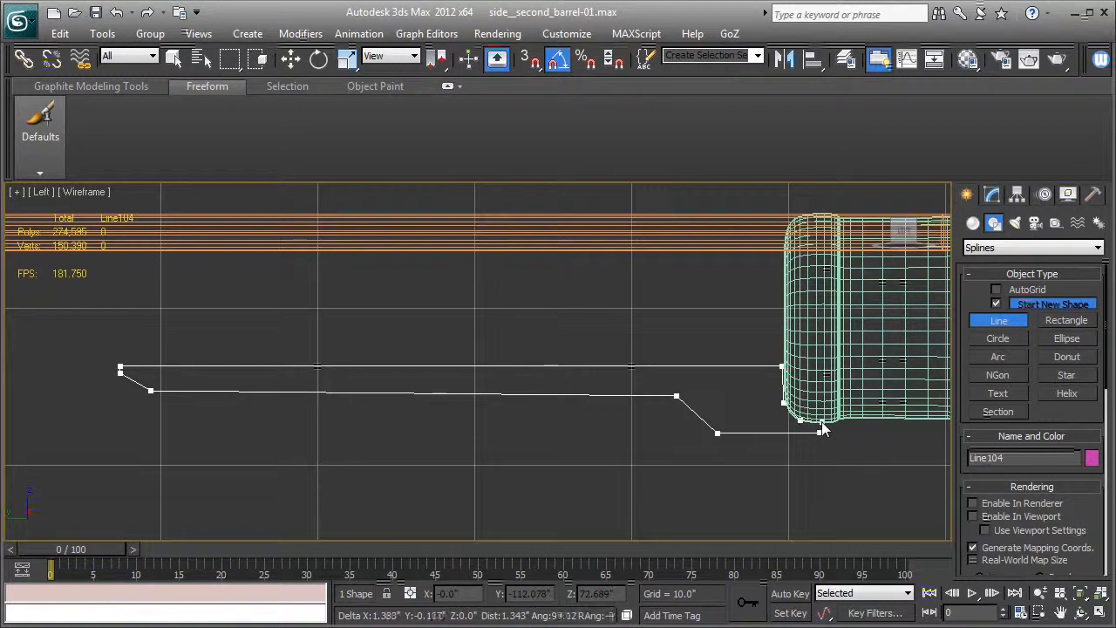
click(821, 433)
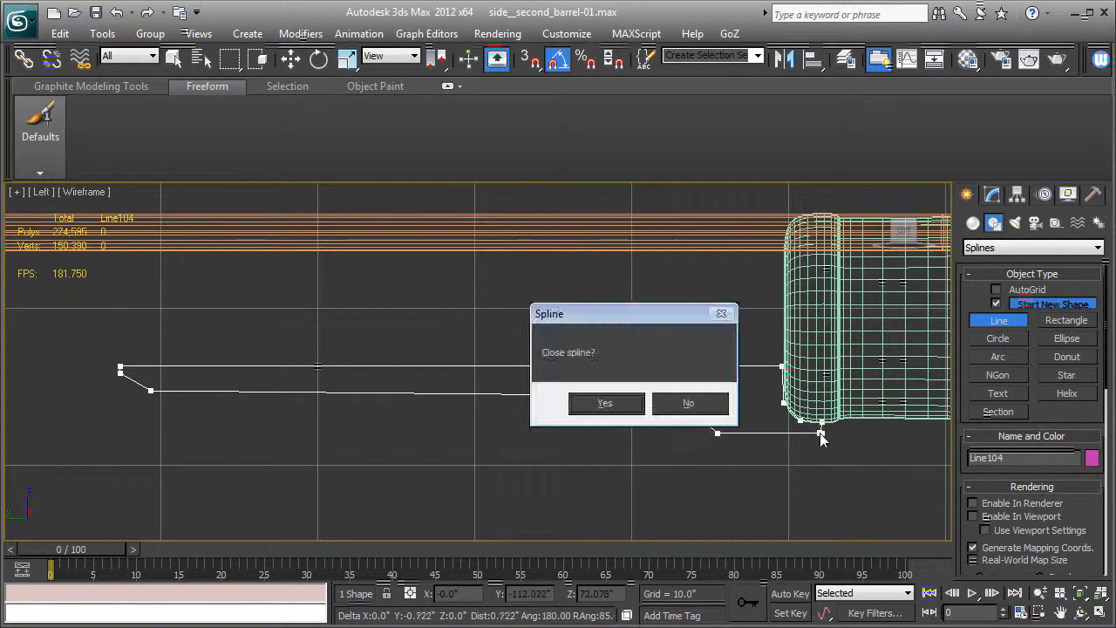
click(595, 404)
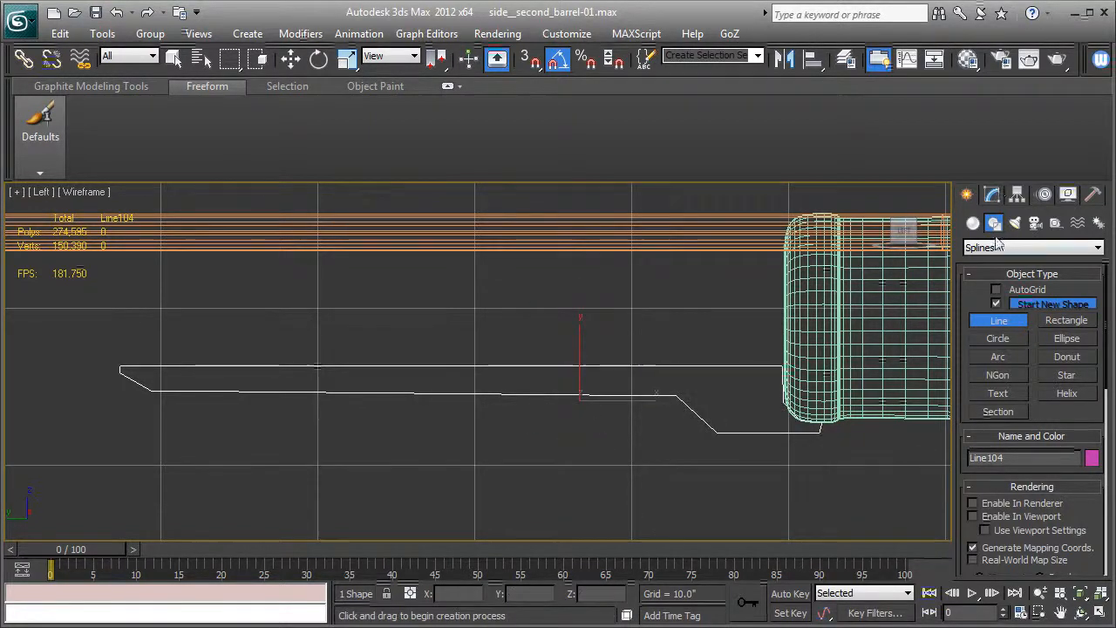
- Apply an Extrude modifier to the closed outline and set its amount to 0.5"
click(991, 193)
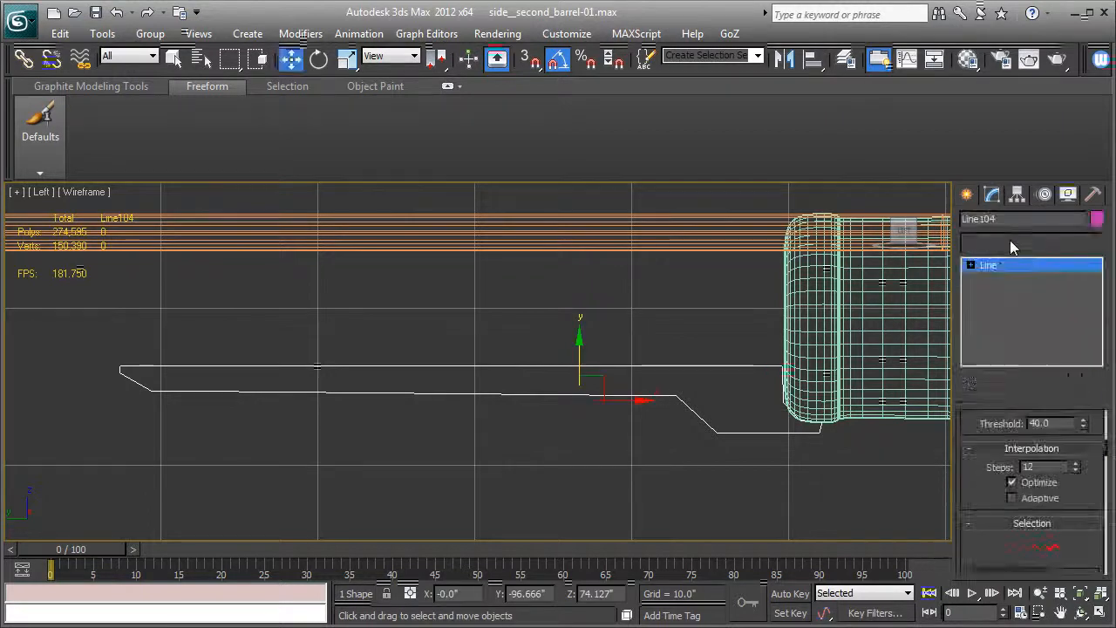
click(1022, 244)
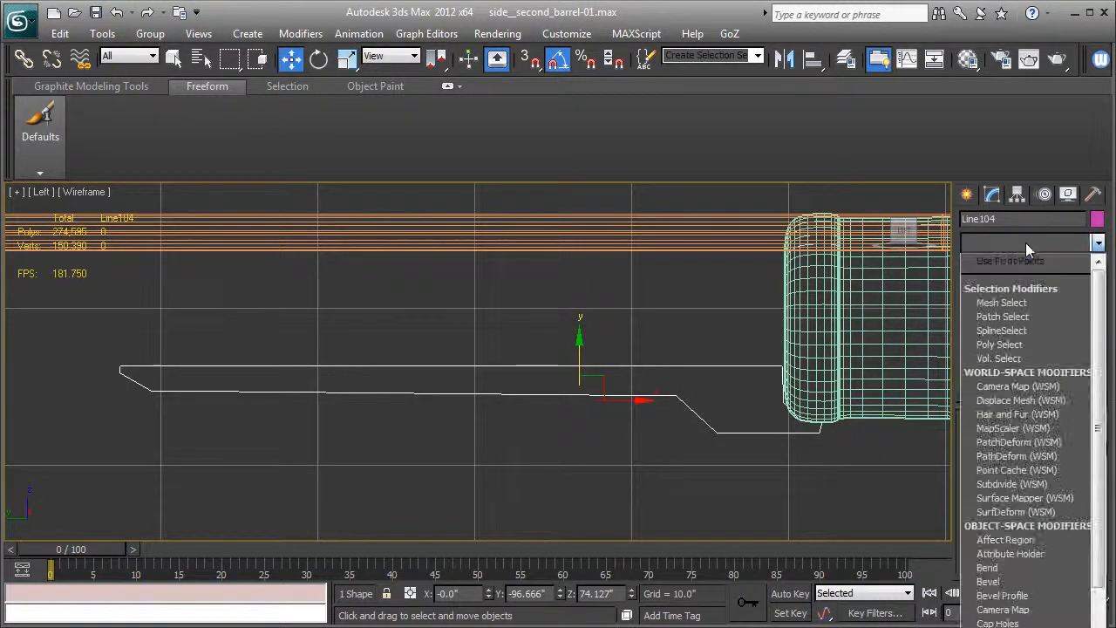
key(e)
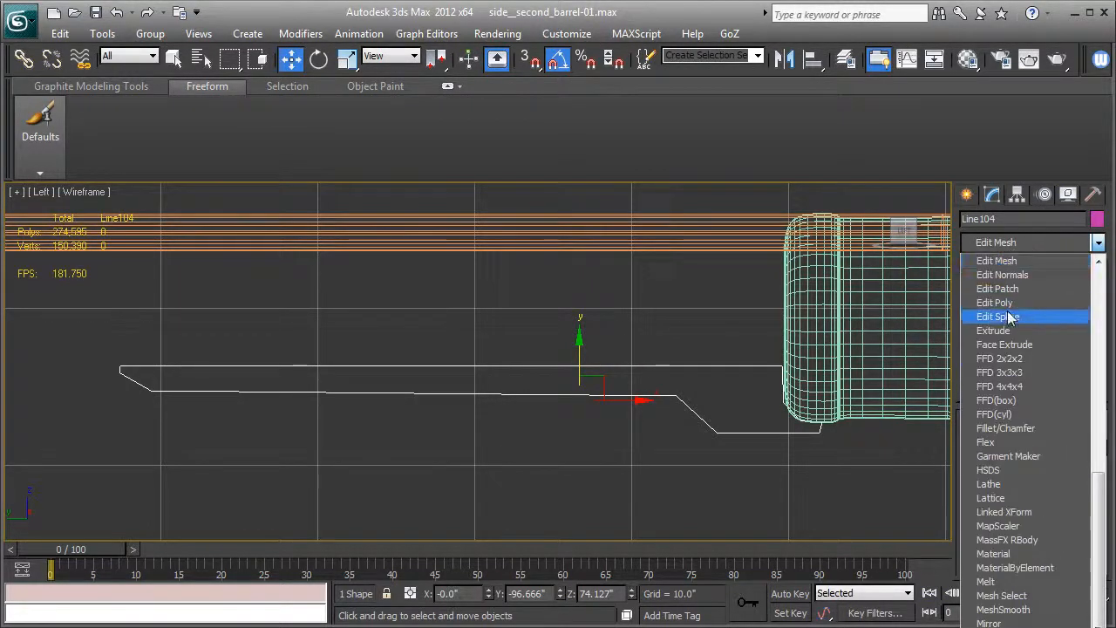
click(1007, 330)
key(p)
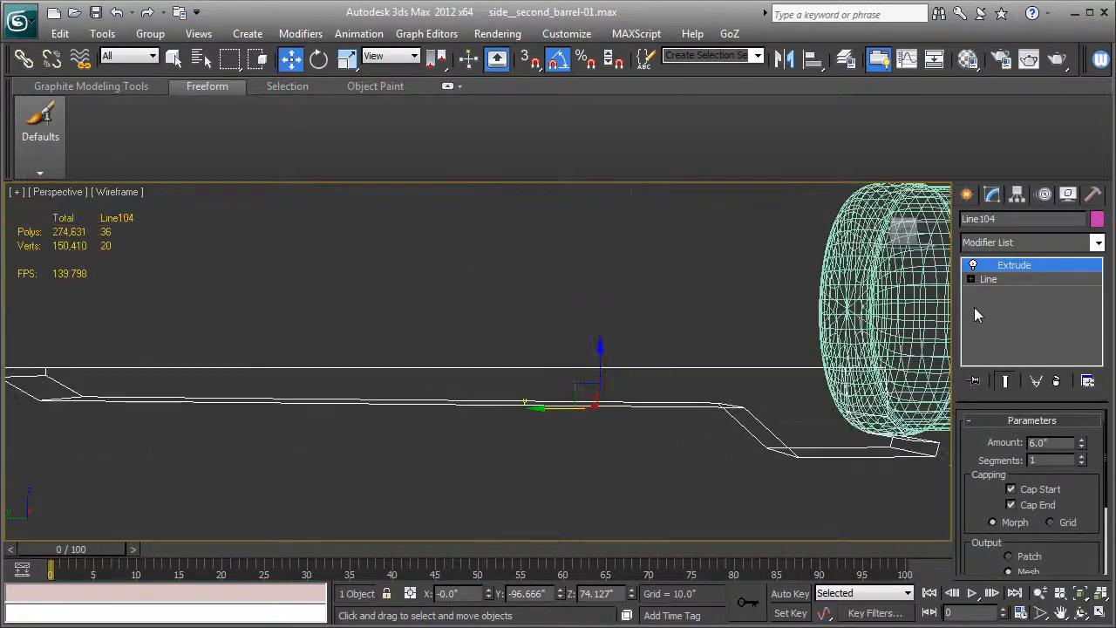
mouse_move(716, 359)
alt+middle_down()
mouse_move(605, 378)
mouse_move(653, 411)
mouse_move(642, 391)
mouse_move(660, 371)
alt+middle_up()
key(F3)
drag(1081, 446, 1082, 450)
mouse_move(566, 392)
alt+middle_down()
mouse_move(594, 381)
mouse_move(613, 398)
mouse_move(548, 420)
mouse_move(532, 406)
mouse_move(545, 388)
mouse_move(557, 407)
alt+middle_up()
scroll(539, 401, up, 2)
middle_drag(831, 360, 897, 361)
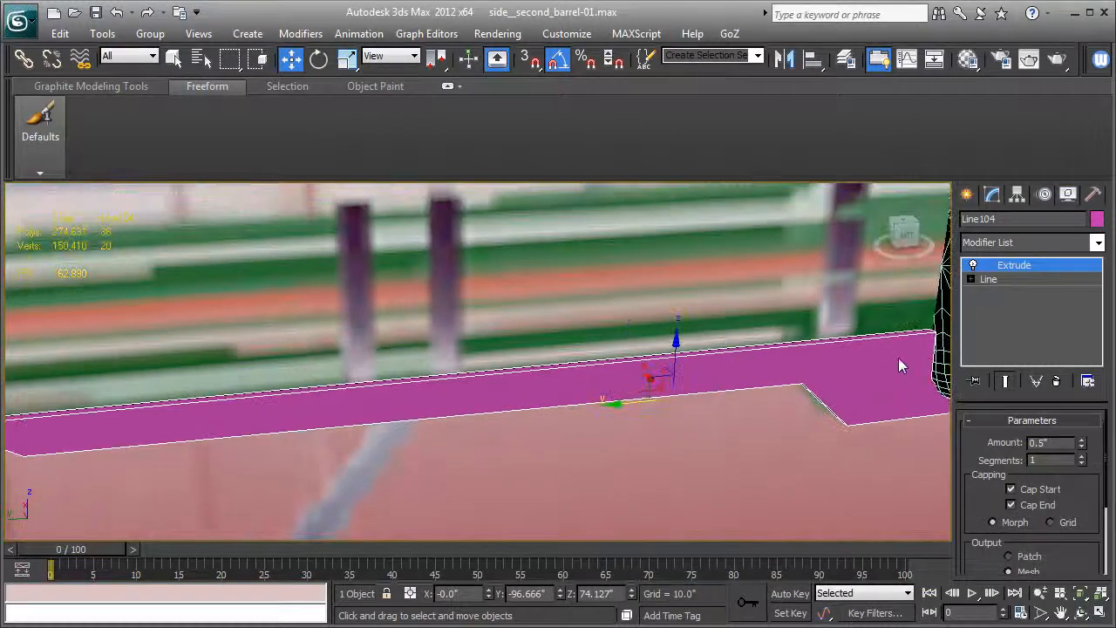
scroll(897, 358, down, 2)
- Collapse the extruded plate's modifier stack, convert it to an Editable Poly, and inspect it beside the tank
right_click(987, 279)
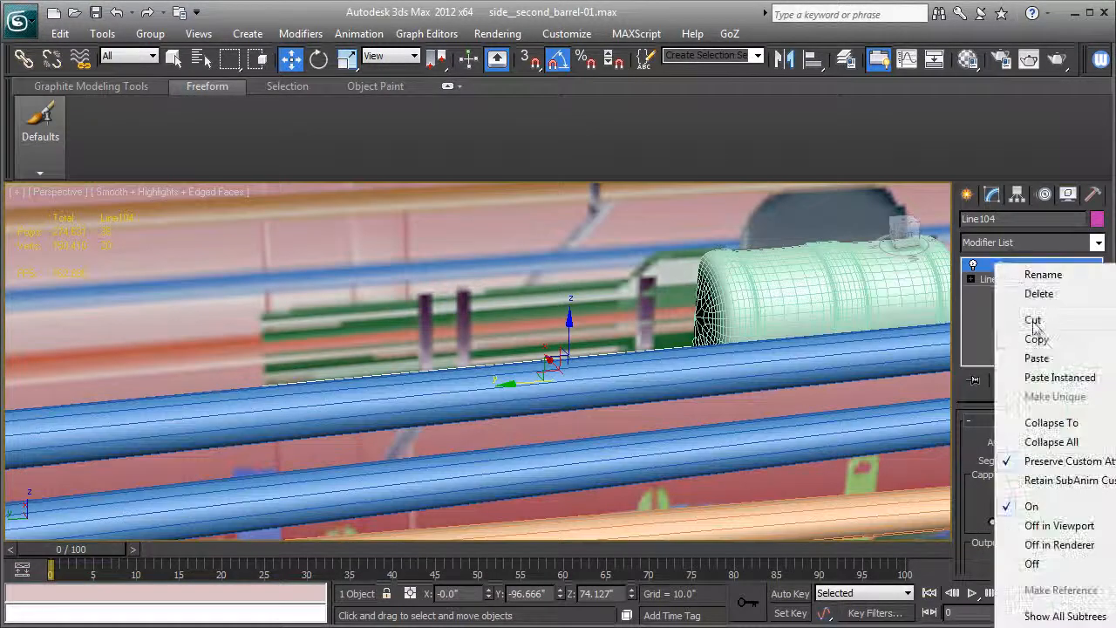
click(1051, 426)
alt+middle_drag(593, 390, 631, 410)
right_click(987, 272)
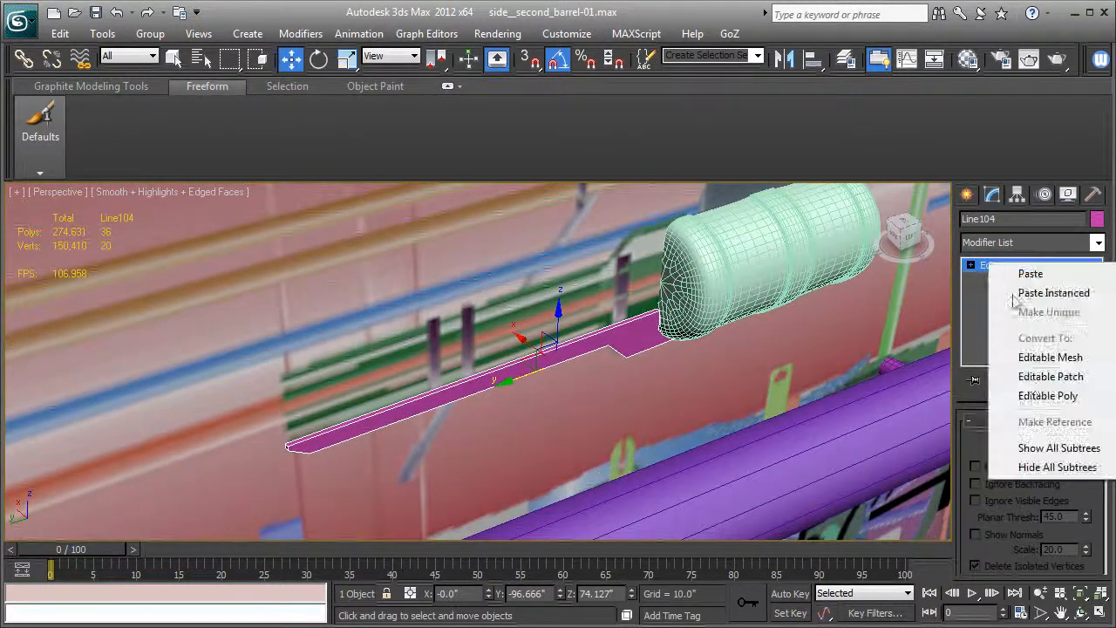
click(1028, 394)
mouse_move(730, 435)
alt+middle_down()
mouse_move(623, 407)
mouse_move(622, 395)
mouse_move(637, 392)
alt+middle_up()
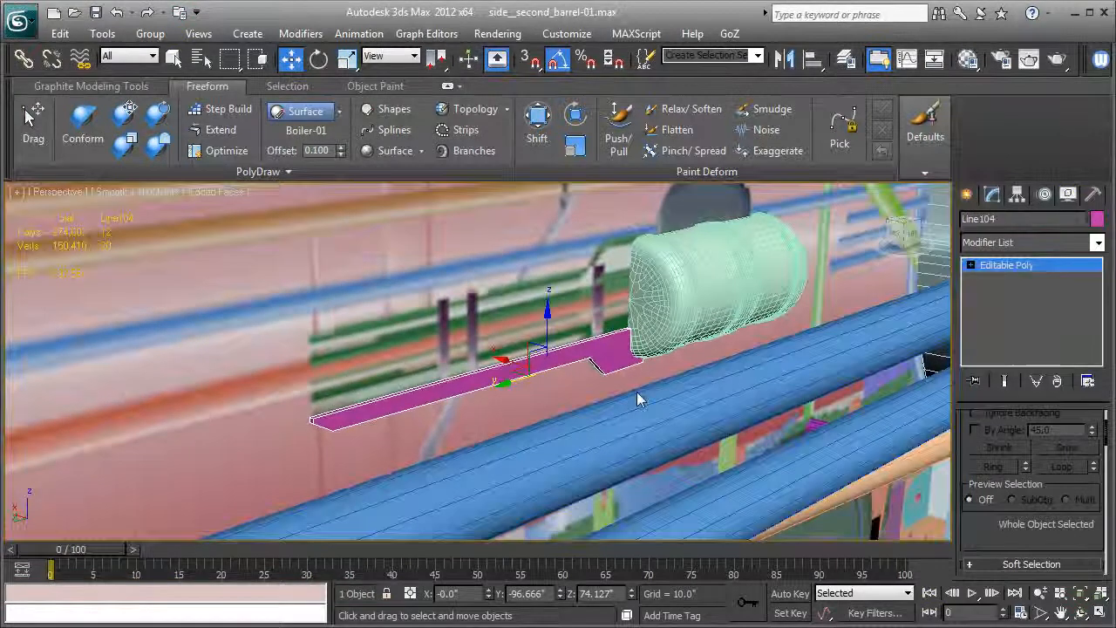
key(F3)
key(F3)
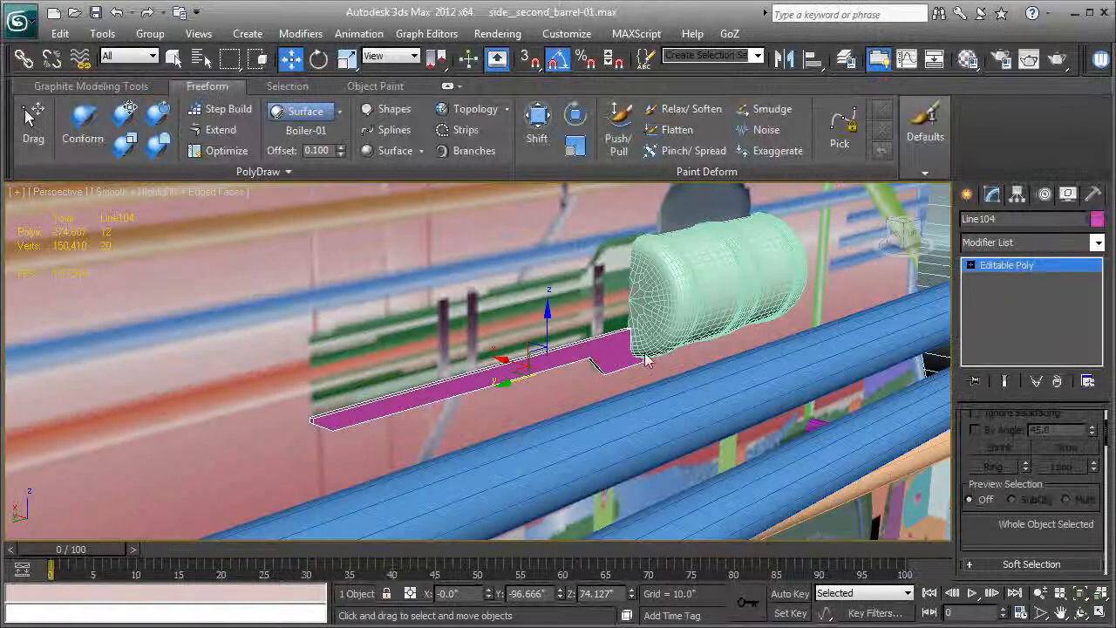
- Isolate the stepped plate together with the piston housing from the rest of the scene
ctrl+click(667, 304)
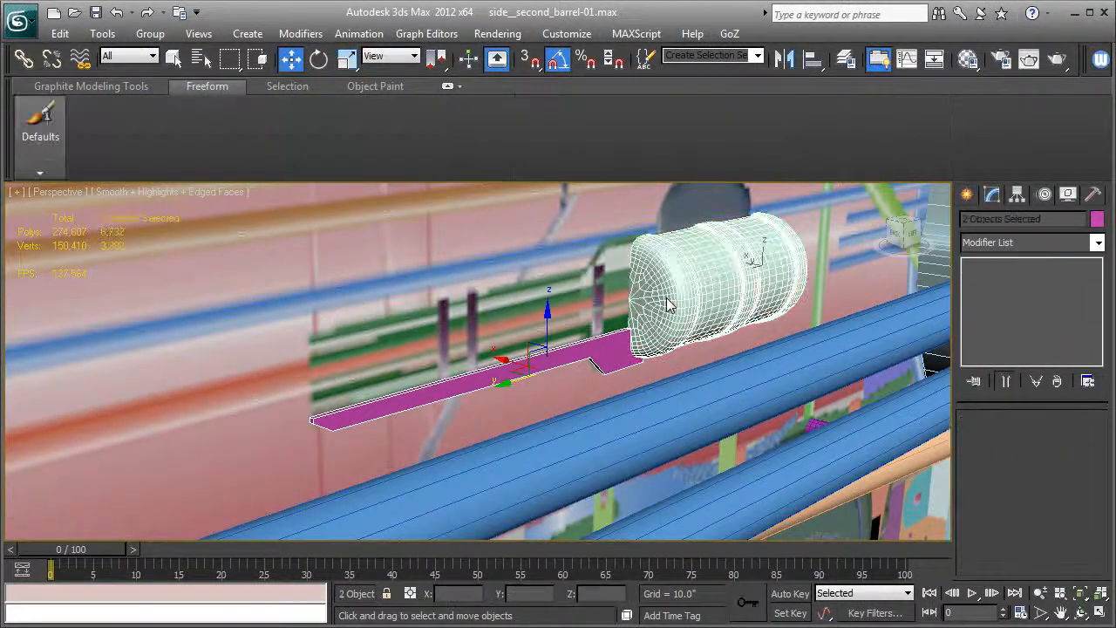
alt+middle_drag(694, 362, 642, 373)
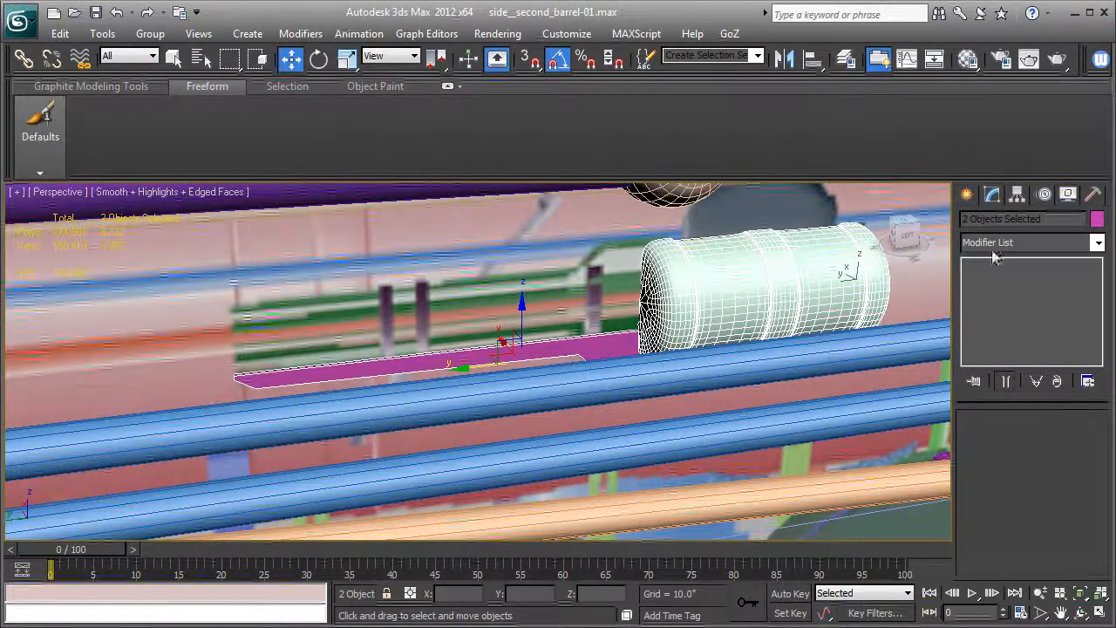
key(alt+q)
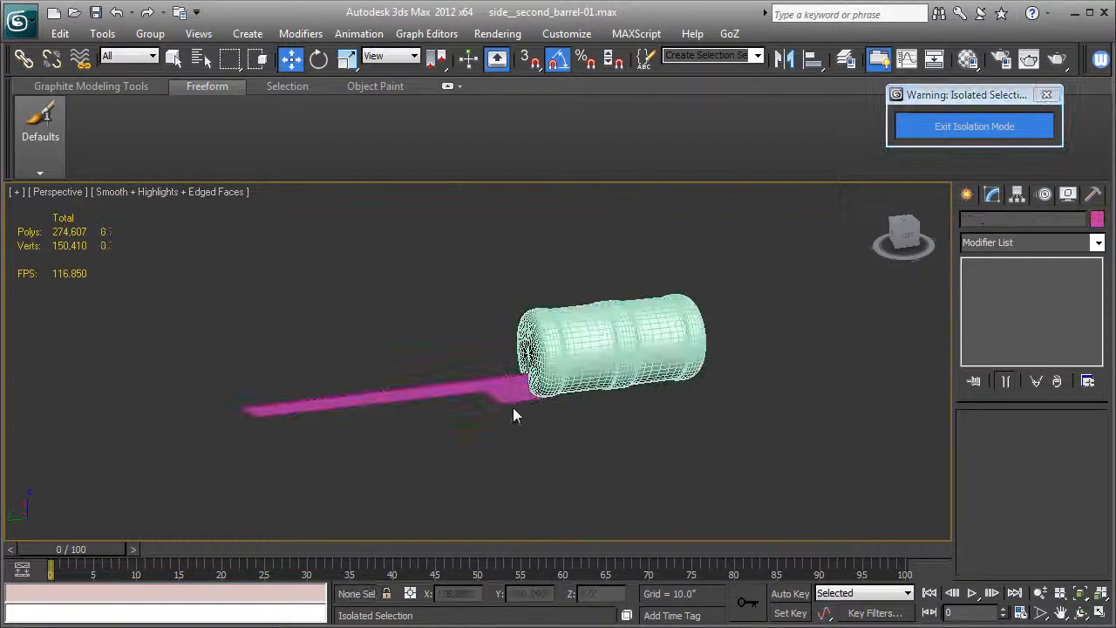
- Center the pivots of the stepped plate and the piston housing to their respective objects
click(510, 395)
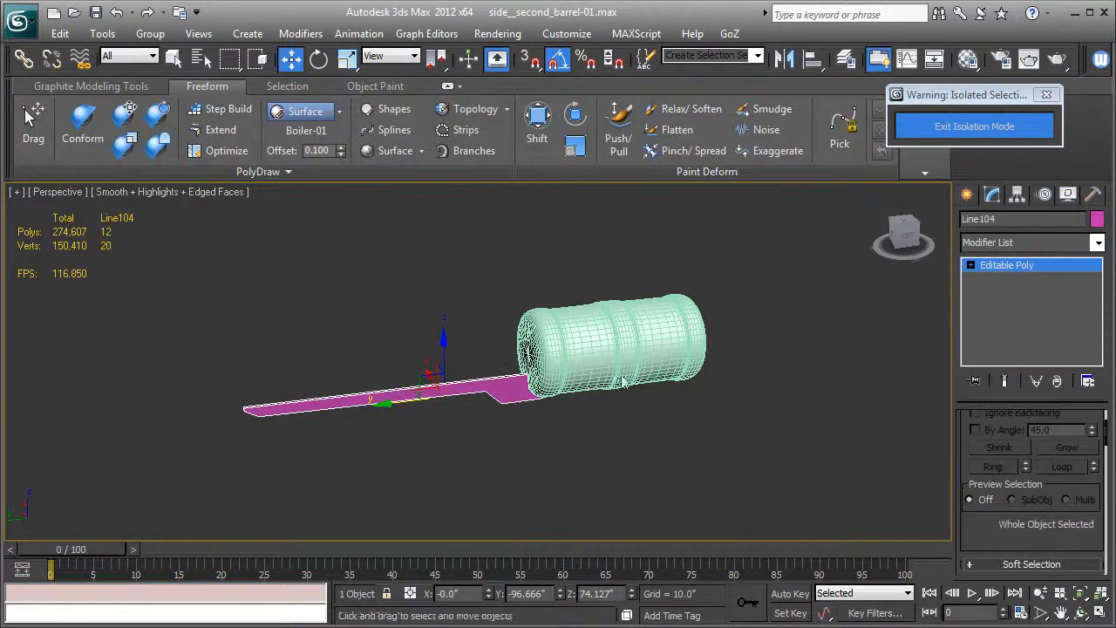
click(1018, 194)
click(1024, 305)
click(1025, 395)
click(1025, 307)
click(636, 337)
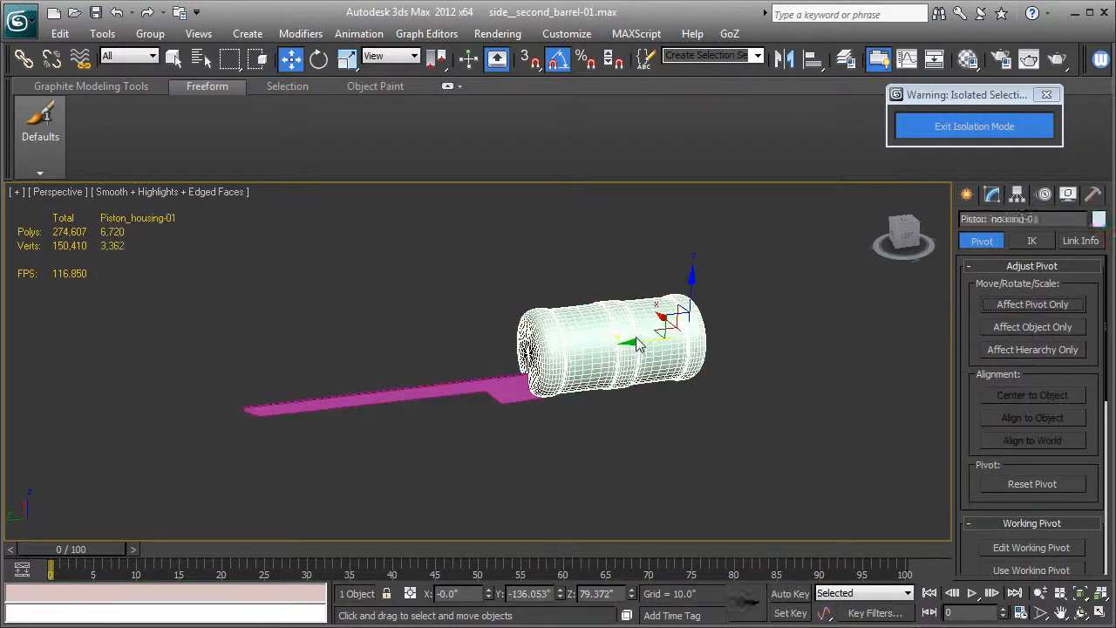
click(1028, 306)
click(1036, 393)
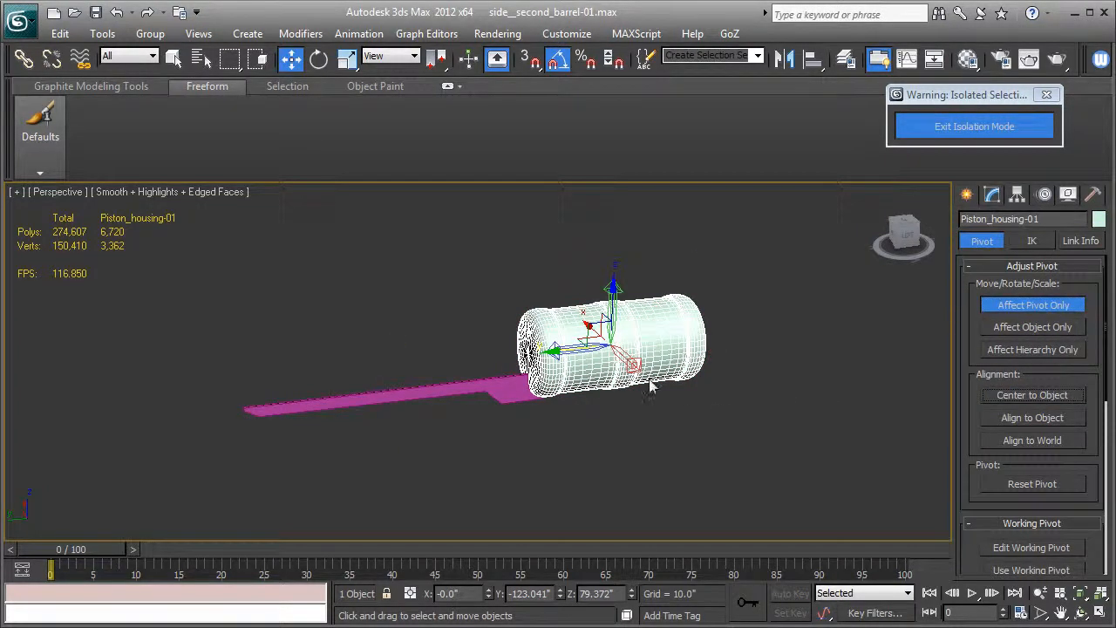
- Align the plate's pivot to the piston housing, center to center on the X, Y and Z positions
ctrl+click(511, 400)
middle_drag(511, 399, 519, 426)
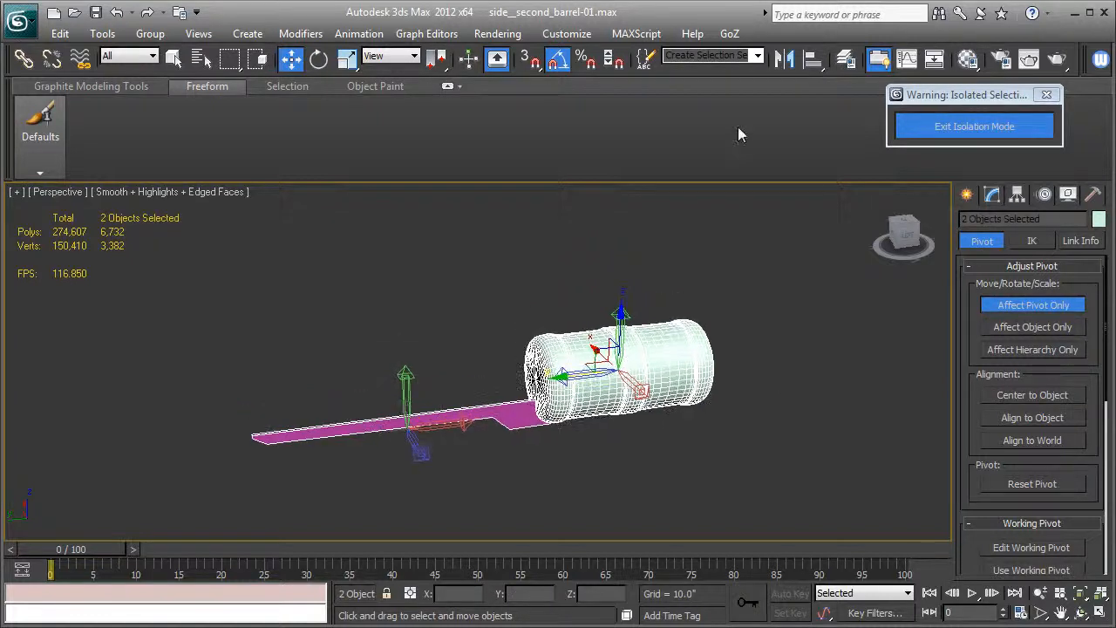
click(812, 59)
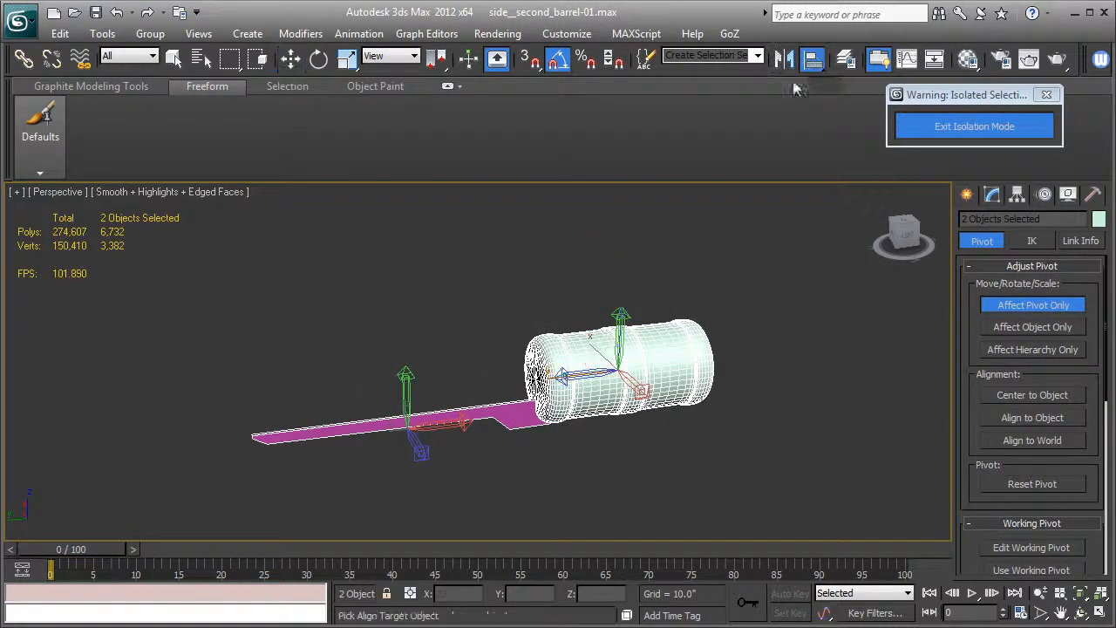
click(622, 338)
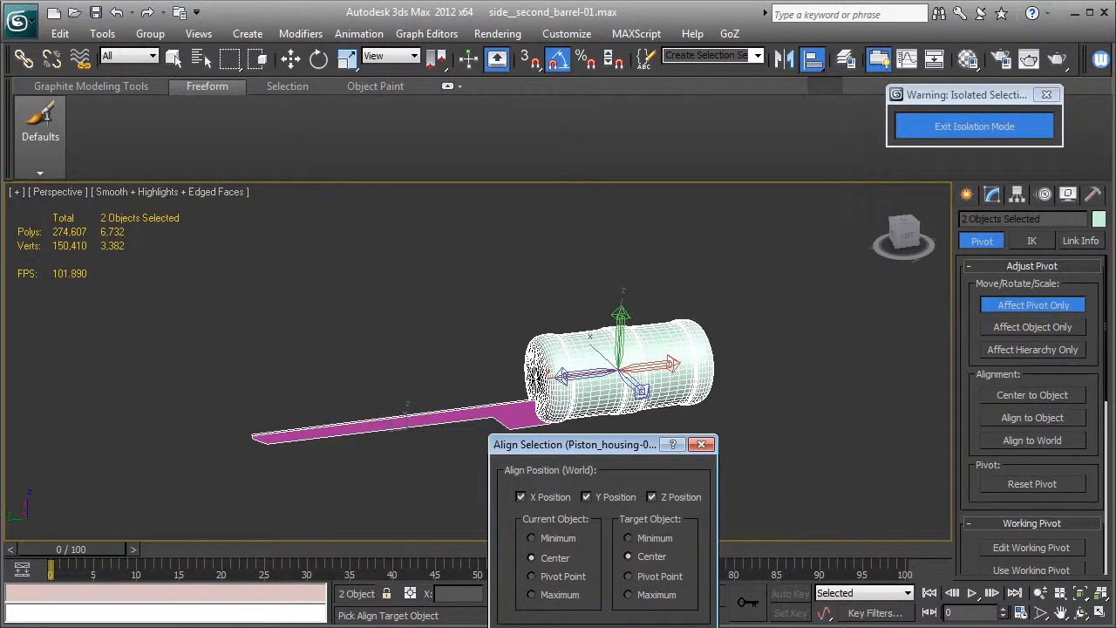
key(Return)
click(1014, 312)
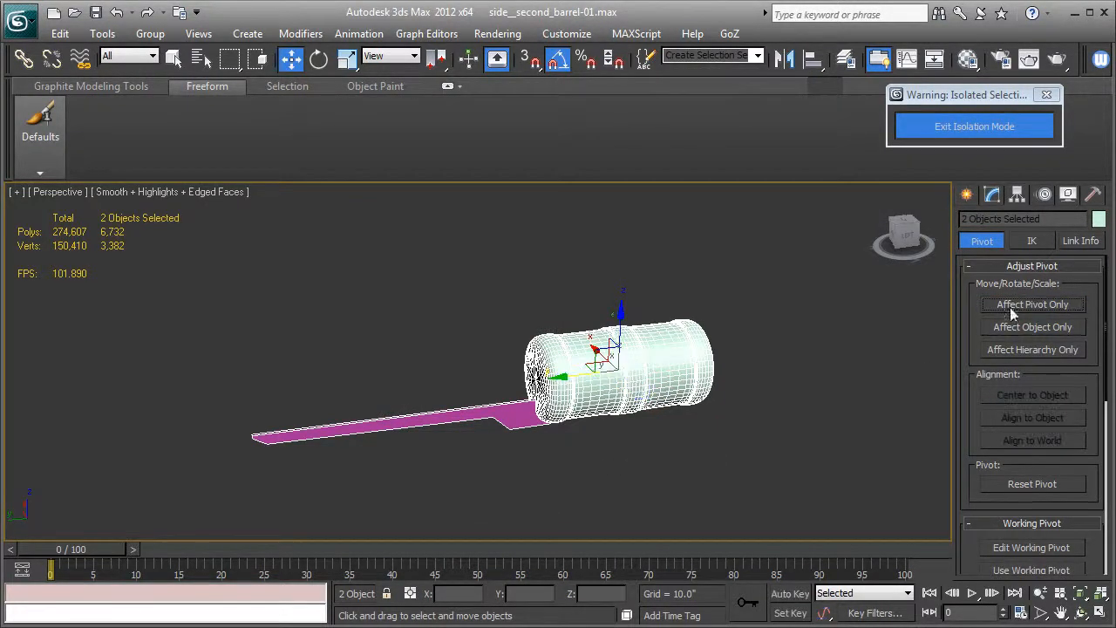
- Rotate the plate -60° around the housing's axis as 5 instanced copies, and view the resulting ring of plates without edged faces
key(e)
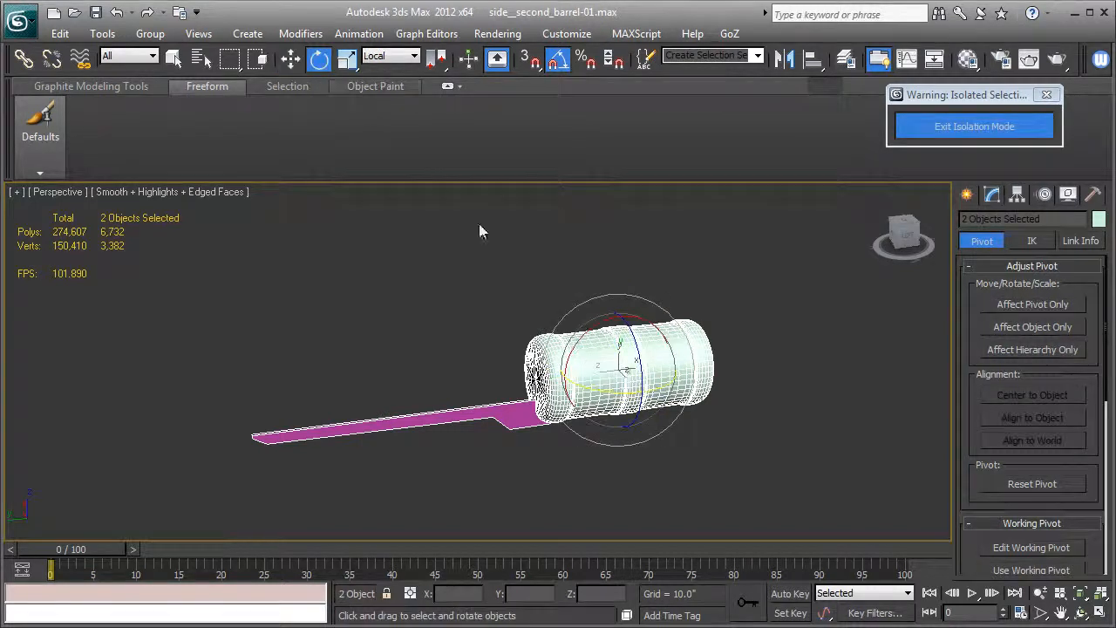
scroll(558, 357, up, 2)
alt+middle_drag(590, 361, 602, 377)
click(533, 444)
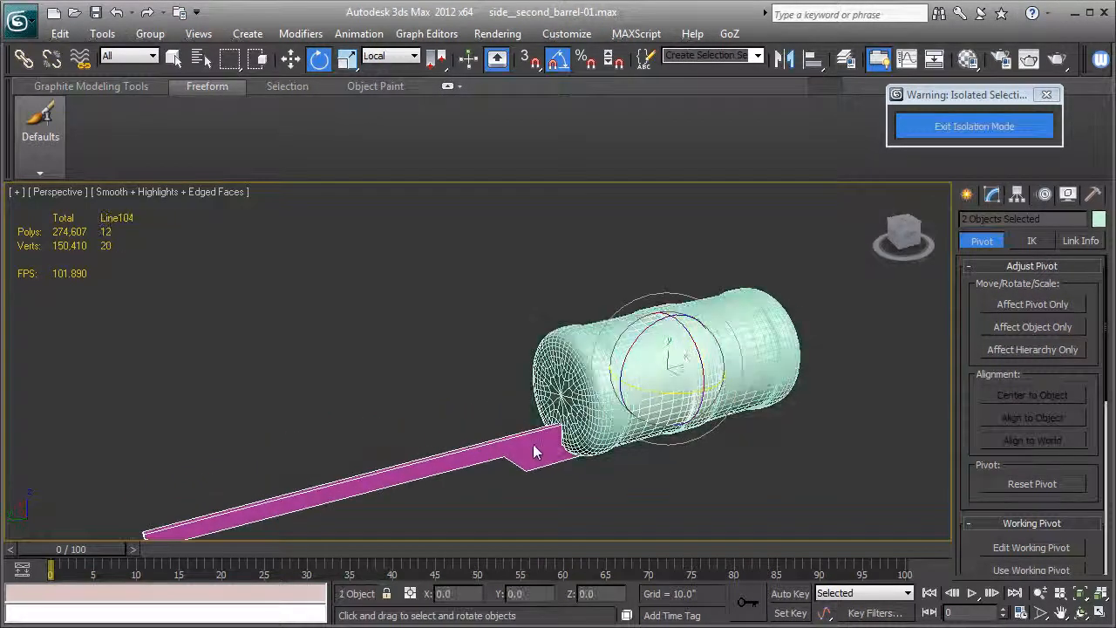
middle_drag(532, 438, 542, 373)
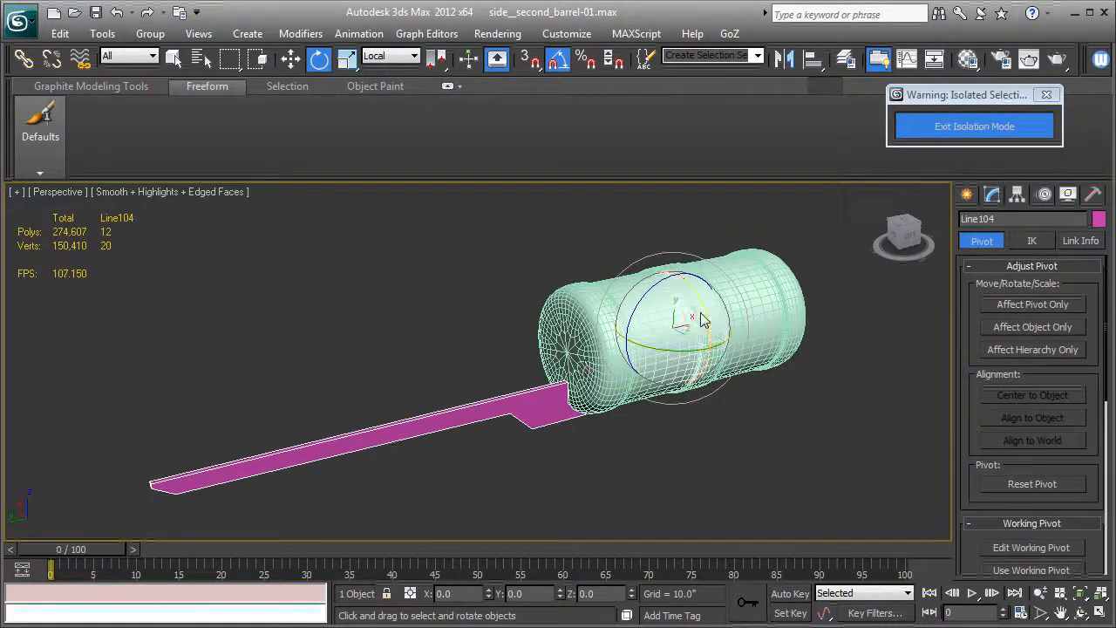
drag(704, 319, 687, 271)
drag(601, 223, 383, 120)
click(275, 182)
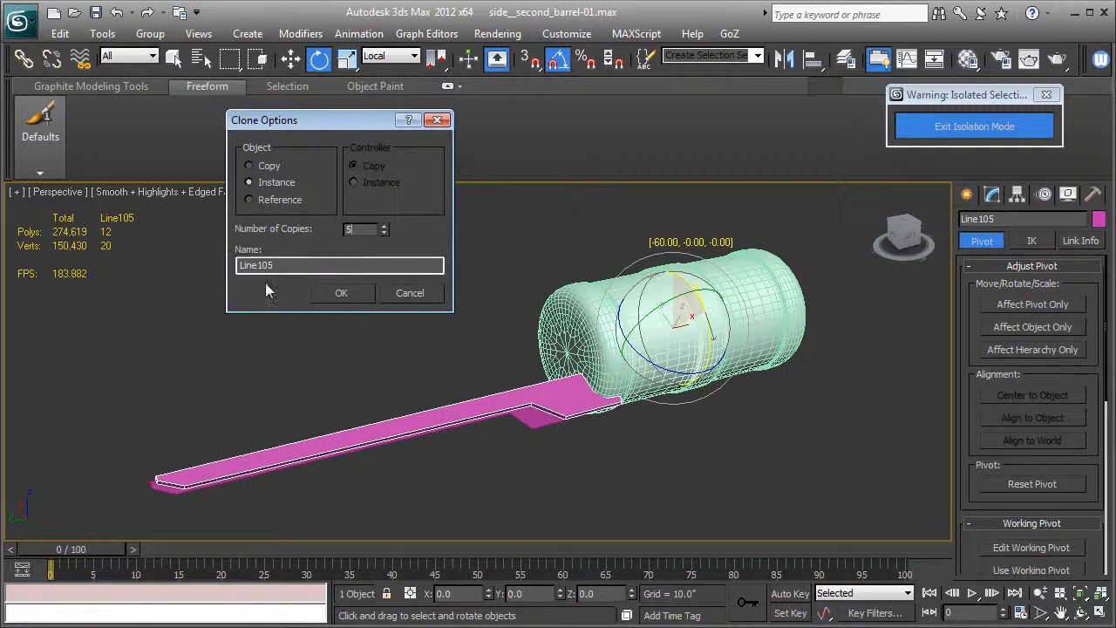
click(337, 294)
mouse_move(425, 418)
alt+middle_down()
mouse_move(540, 388)
mouse_move(423, 392)
mouse_move(372, 409)
mouse_move(382, 408)
alt+middle_up()
key(F4)
middle_drag(451, 411, 584, 407)
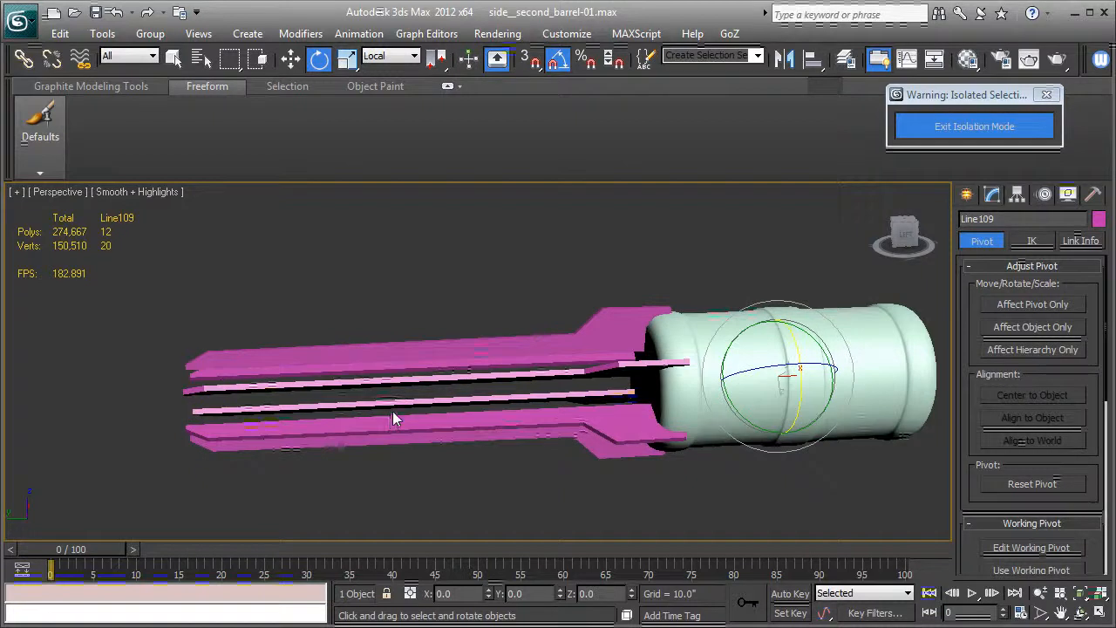
- Create a cylinder of about 5.2" radius and 0.7" height centered among the plates in the Left view
key(l)
key(z)
scroll(408, 406, down, 2)
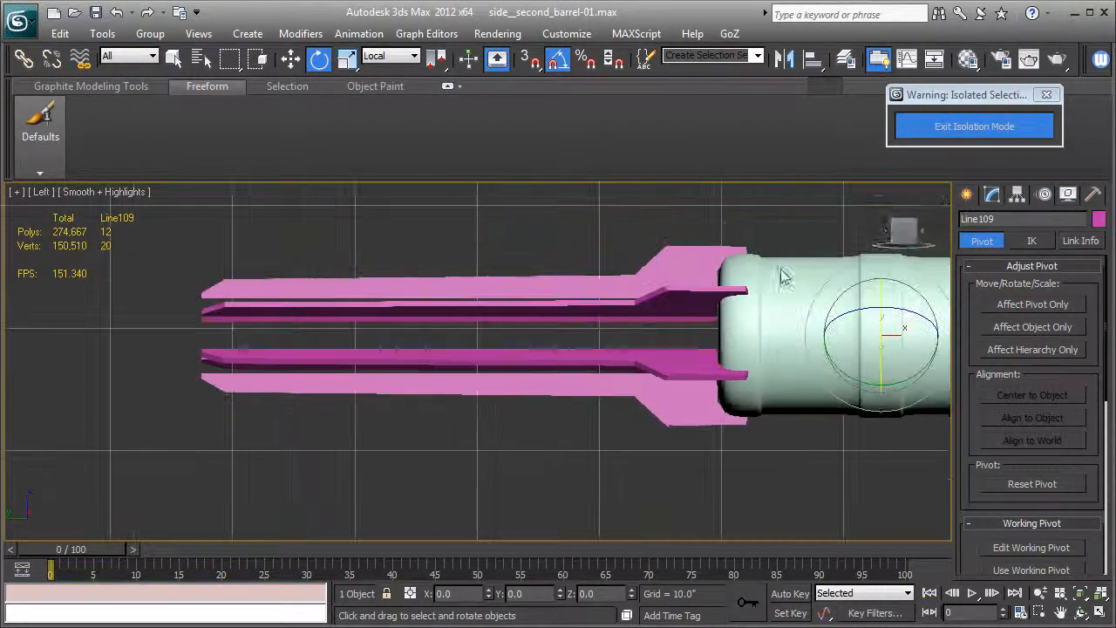
click(968, 195)
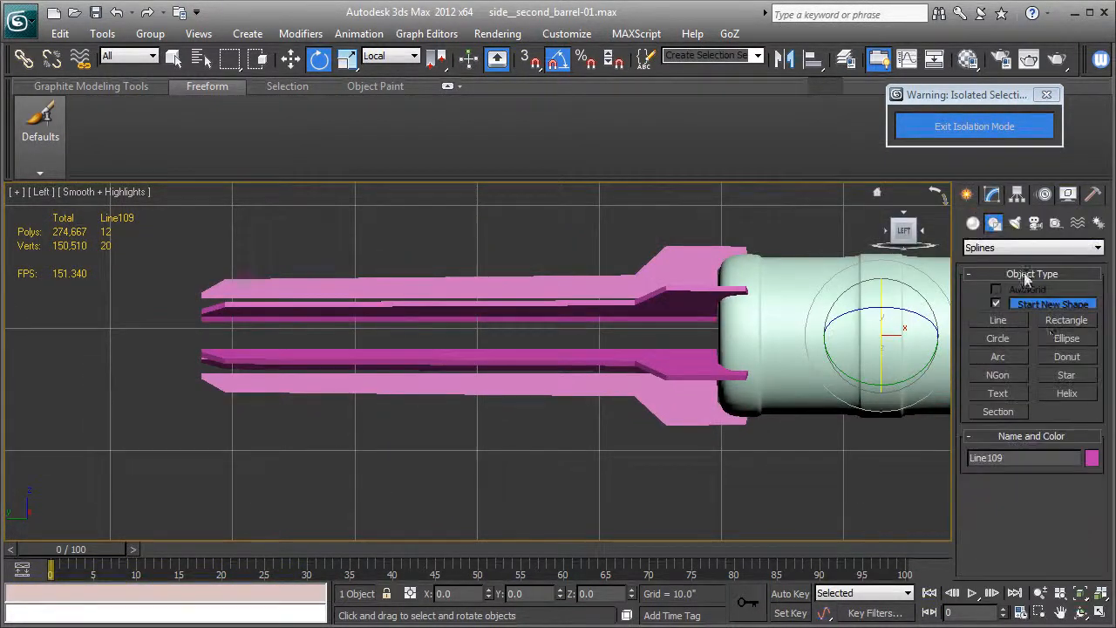
click(973, 224)
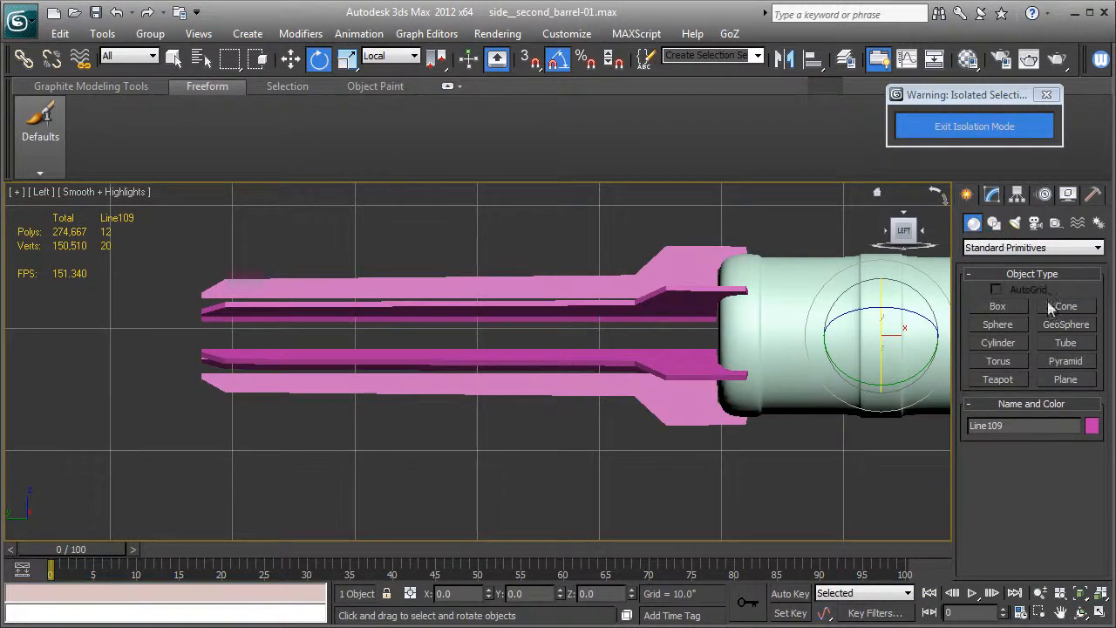
click(1016, 343)
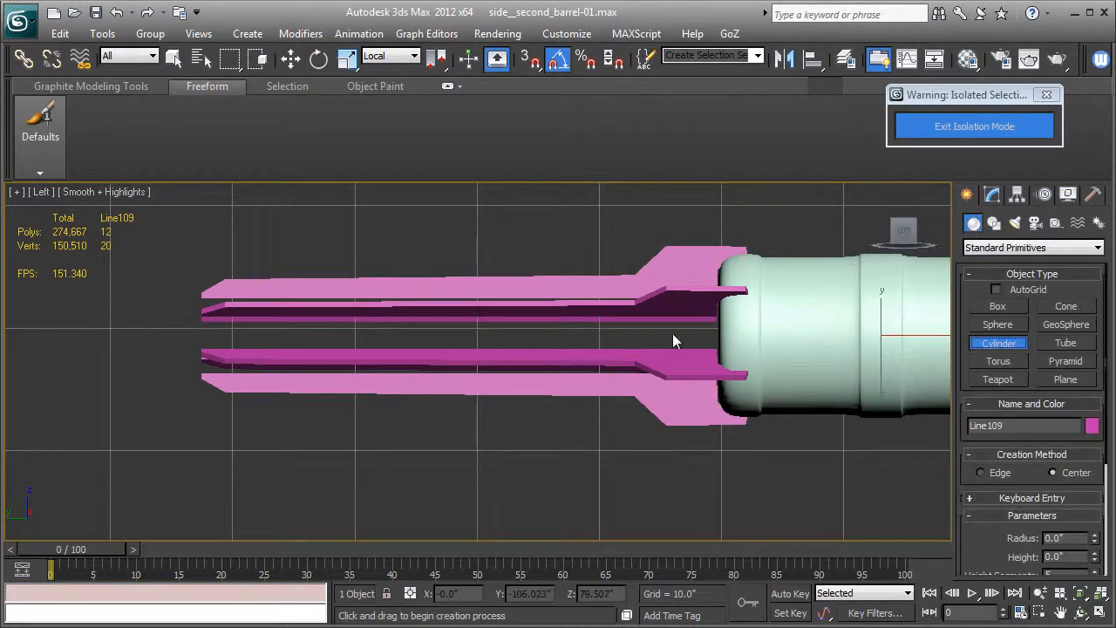
drag(464, 334, 525, 352)
key(F3)
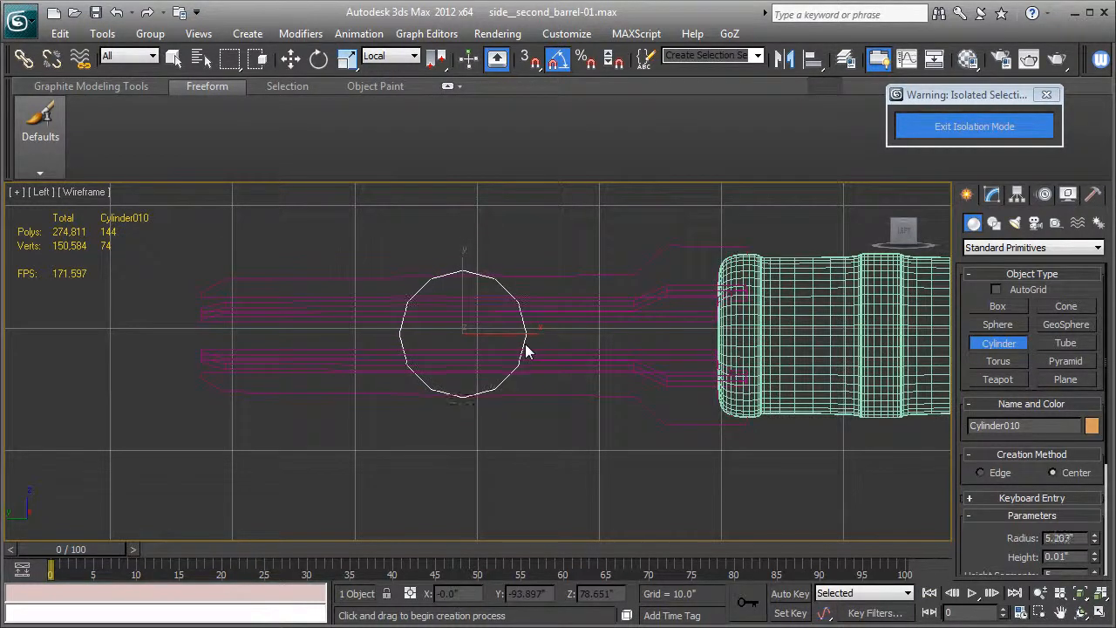
click(537, 334)
click(982, 347)
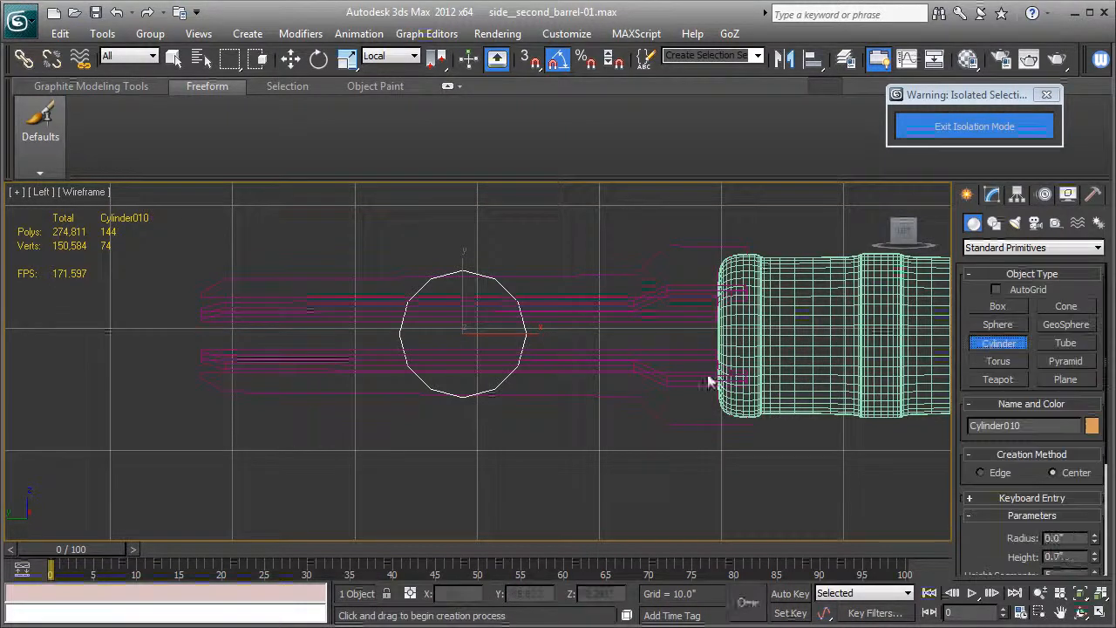
- Rotate the new cylinder 90° so its axis runs along the length of the plates
click(319, 59)
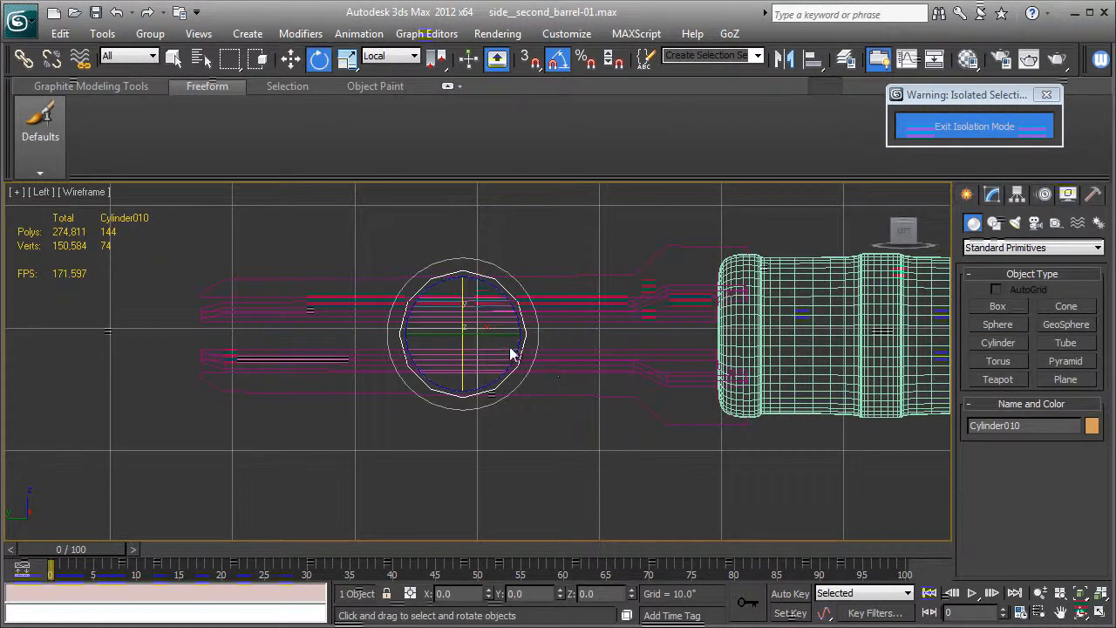
drag(507, 339, 430, 333)
key(z)
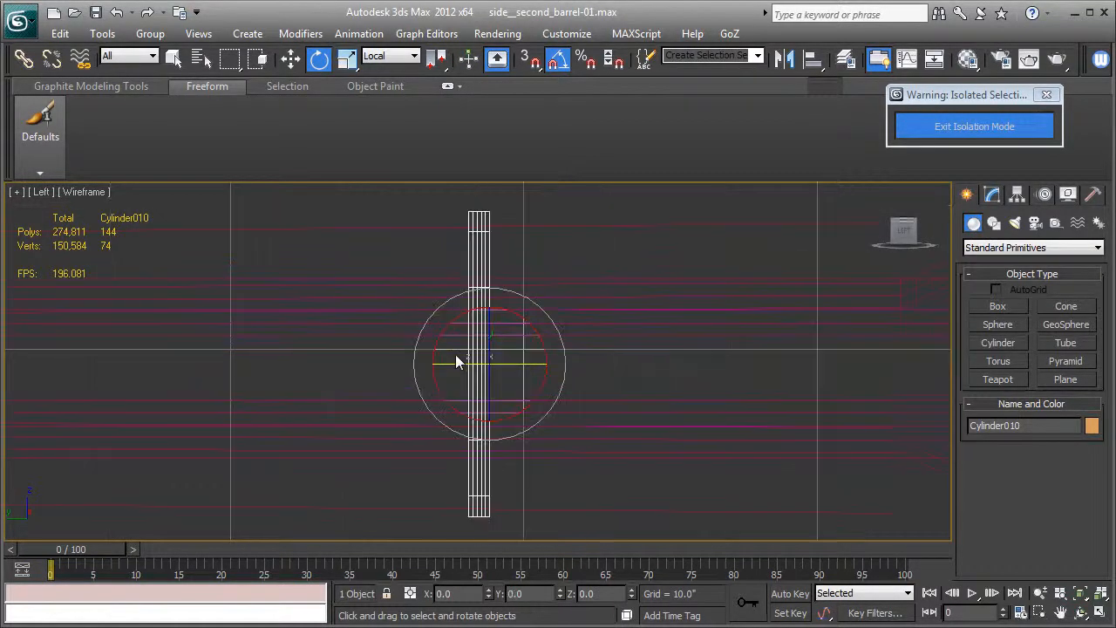
- Reduce the cylinder to 1 height segment and set its height to 1.413"
click(992, 194)
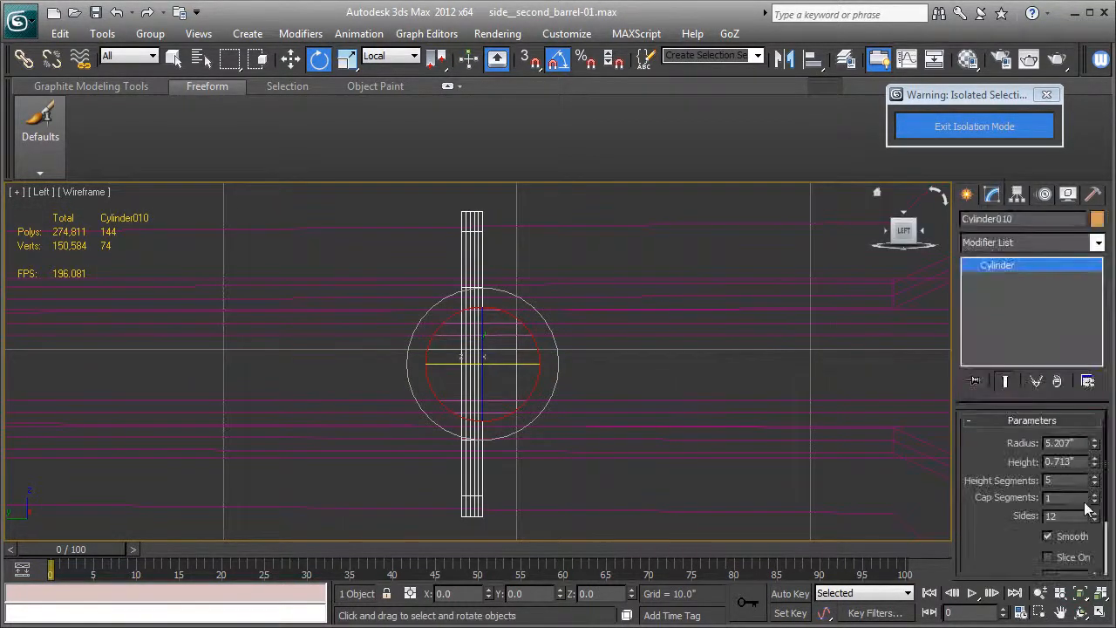
right_click(1095, 483)
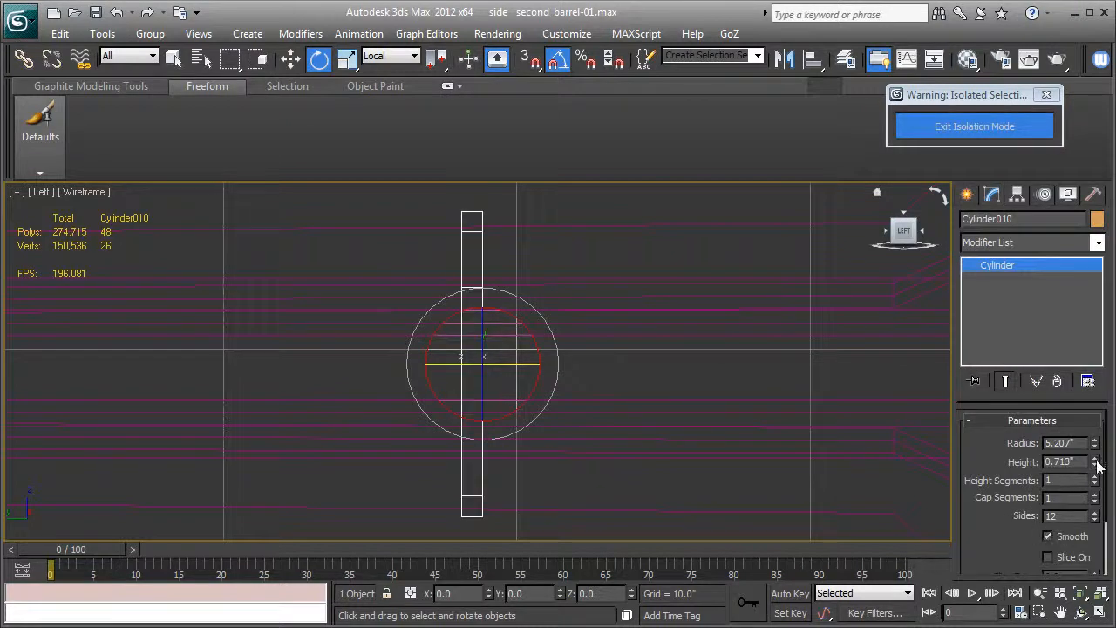
drag(1095, 463, 1098, 408)
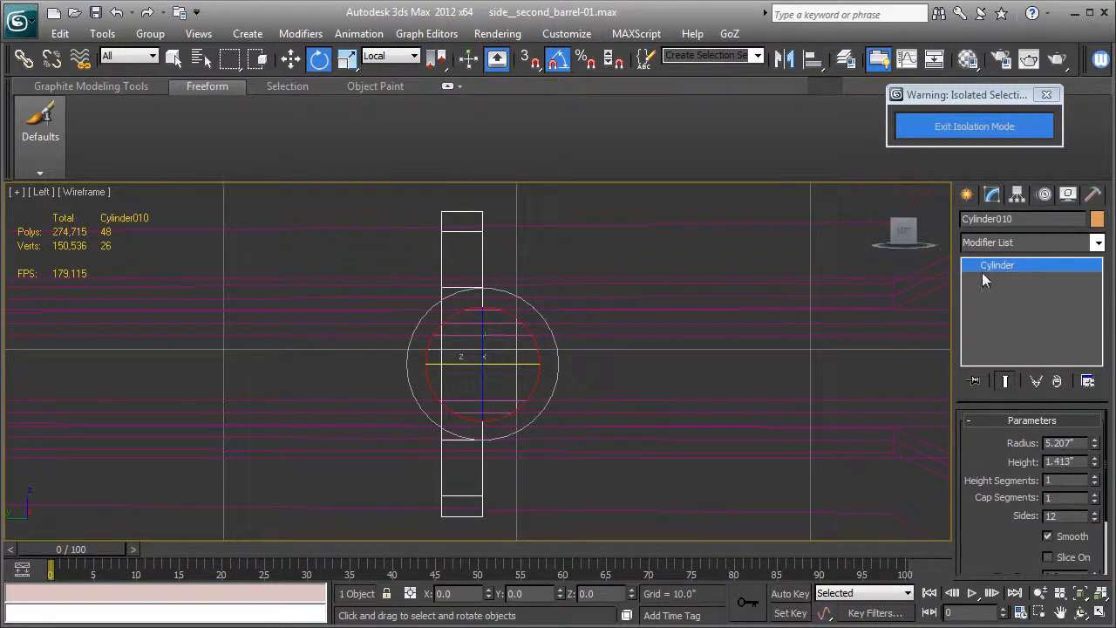
- Set the cylinder's sides to 24 and convert it to an Editable Poly, viewing it in perspective with edged faces
key(p)
mouse_move(710, 456)
alt+middle_down()
mouse_move(508, 419)
mouse_move(604, 443)
mouse_move(553, 470)
mouse_move(595, 421)
mouse_move(586, 433)
alt+middle_up()
key(F3)
key(F4)
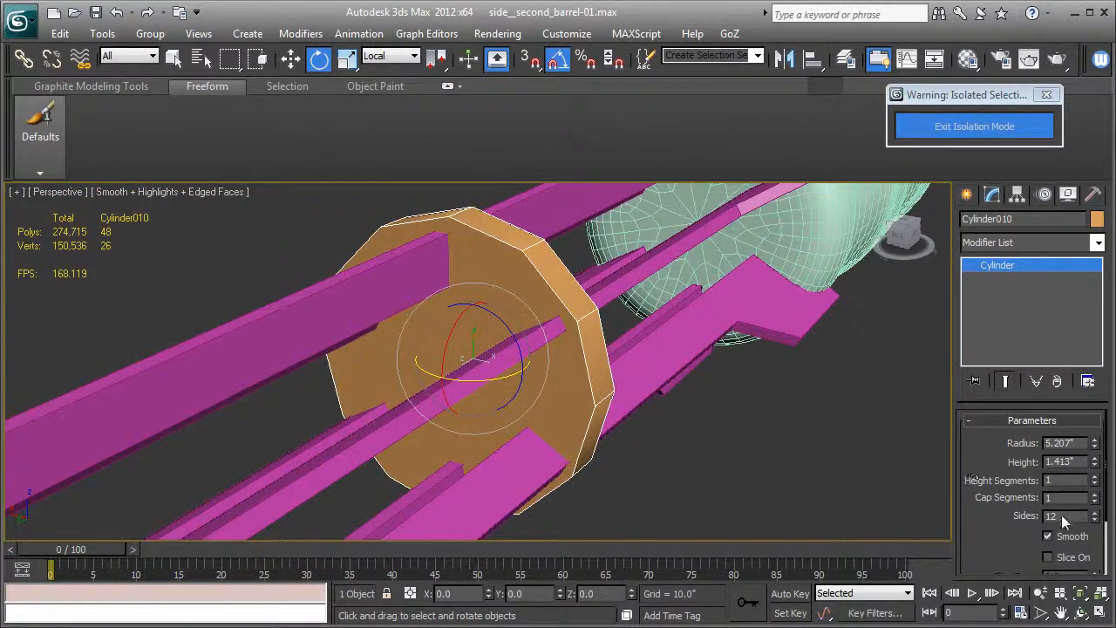
text(24)
key(Return)
right_click(998, 269)
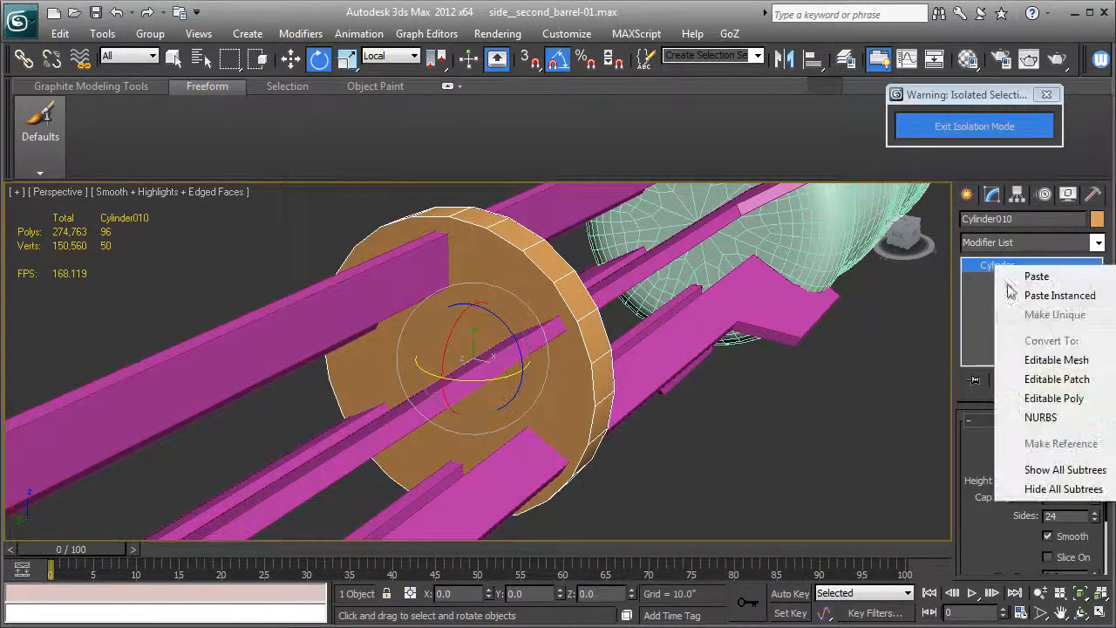
click(1047, 398)
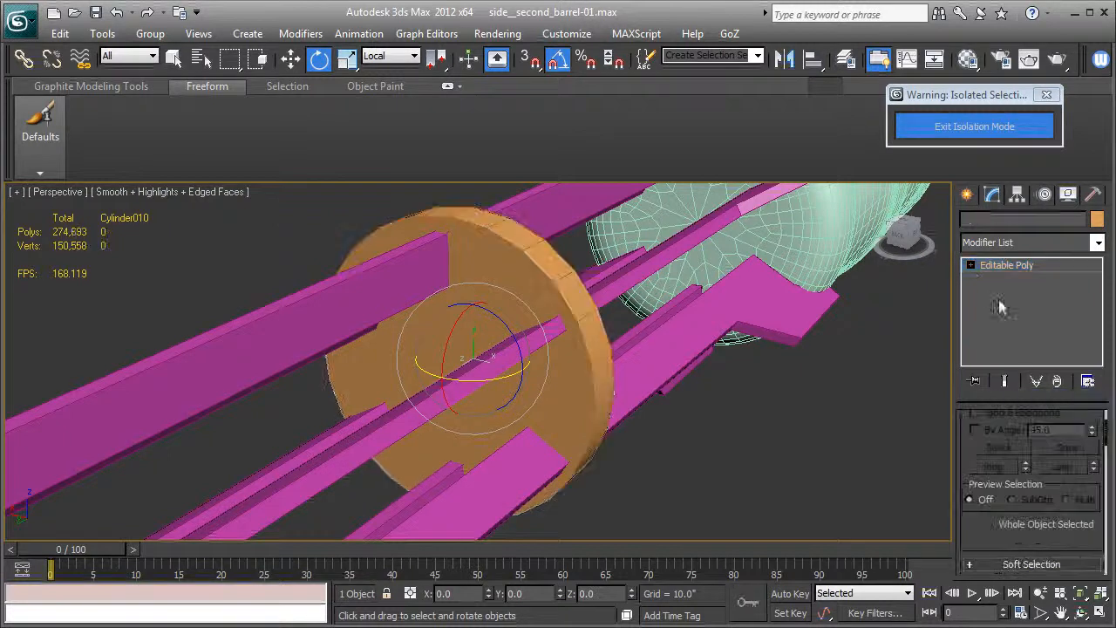
- Inset both end-cap polygons of the disc by 2.376" and delete the inner polygons to open its center
click(969, 265)
click(1005, 321)
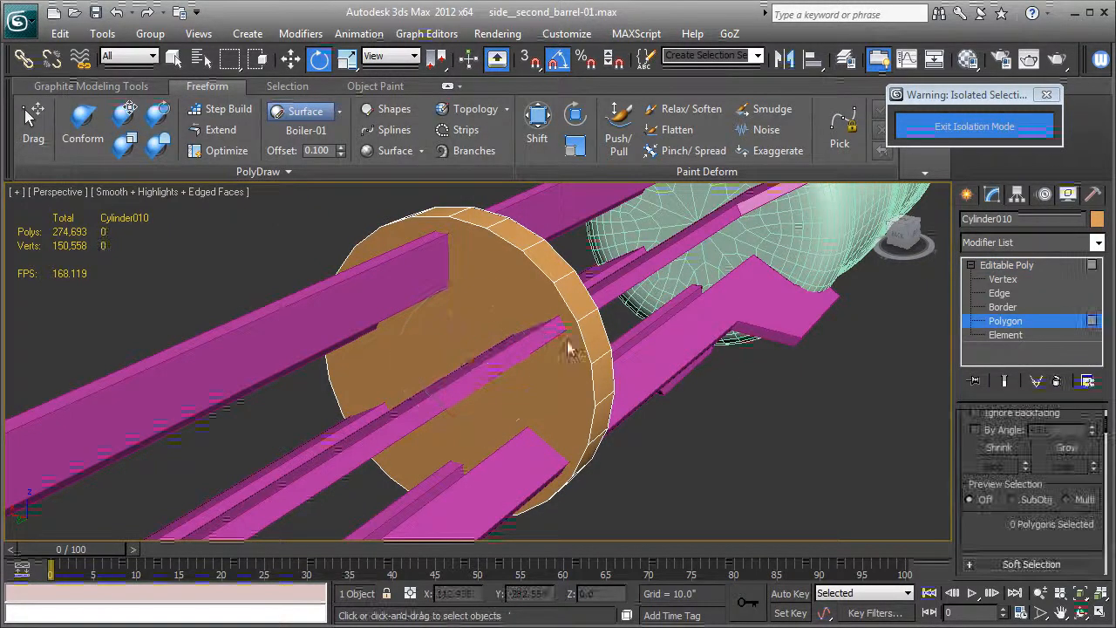
click(491, 323)
alt+middle_drag(567, 331, 596, 370)
ctrl+click(414, 335)
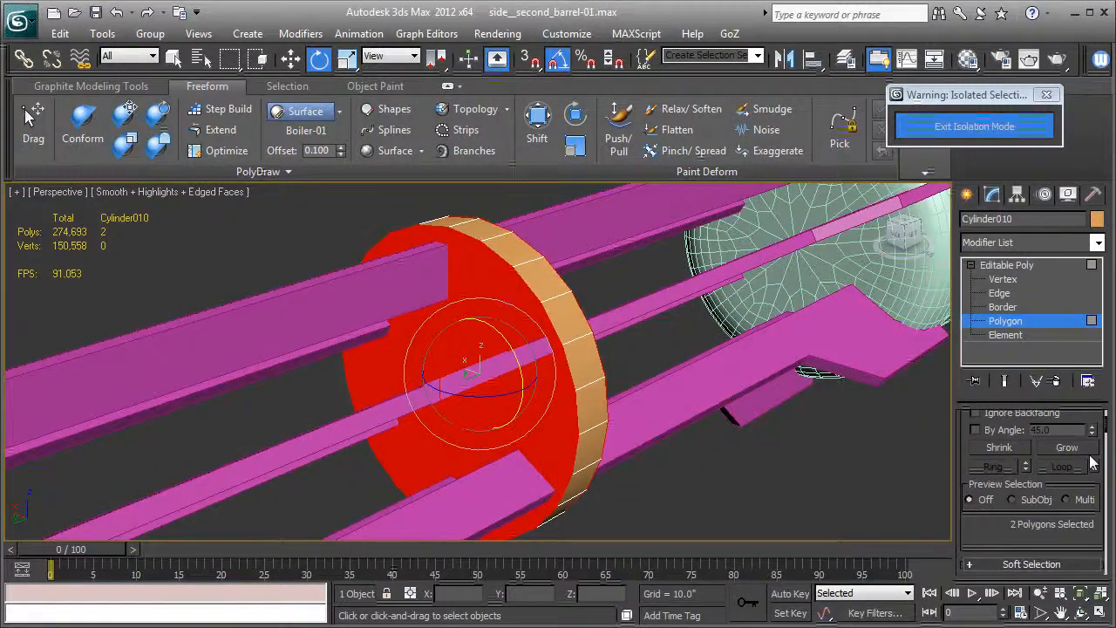
scroll(1020, 514, down, 4)
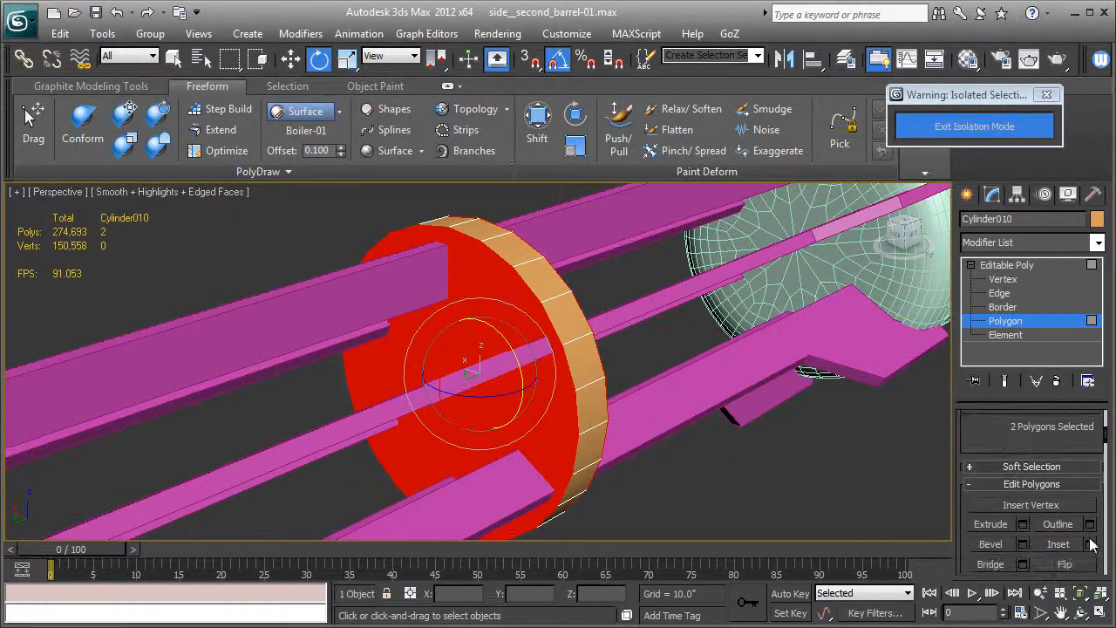
click(1090, 543)
drag(493, 395, 507, 403)
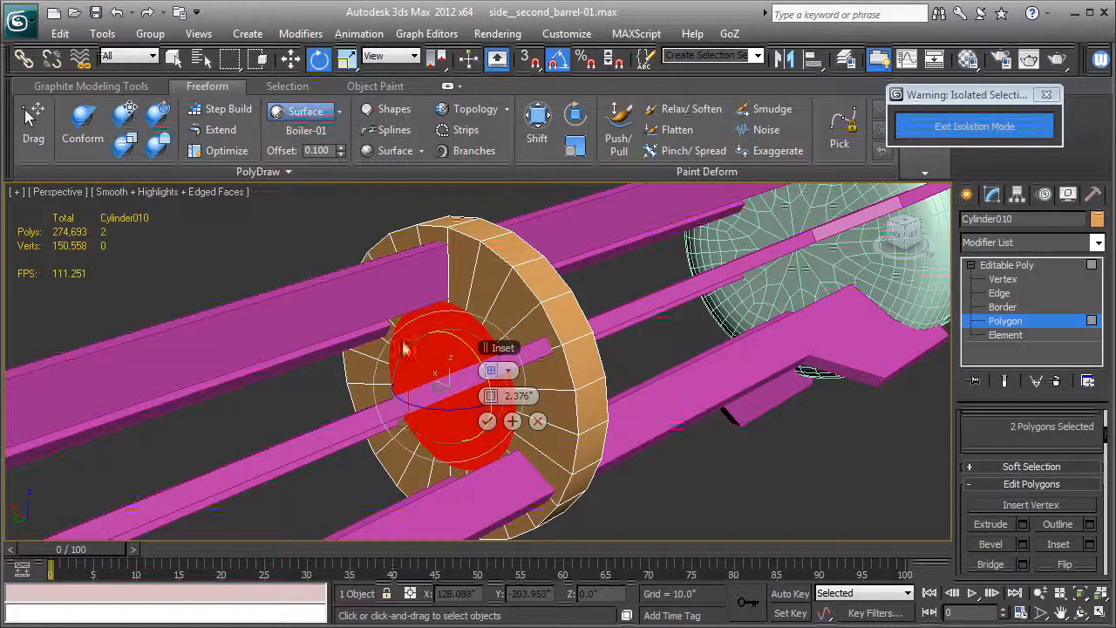
click(486, 421)
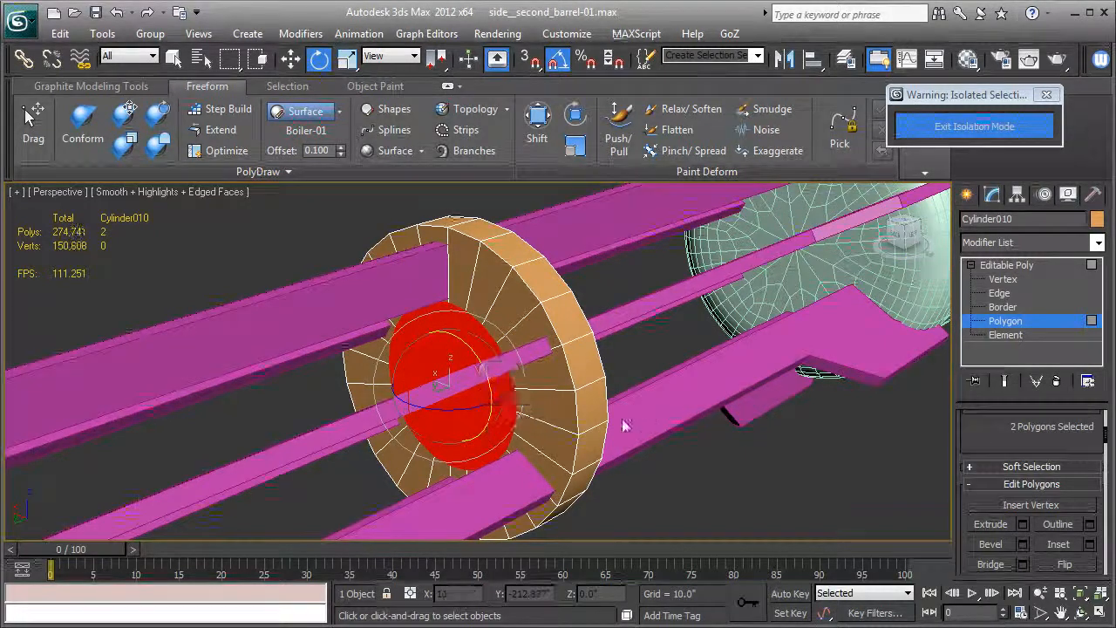
alt+middle_drag(541, 424, 600, 425)
key(Delete)
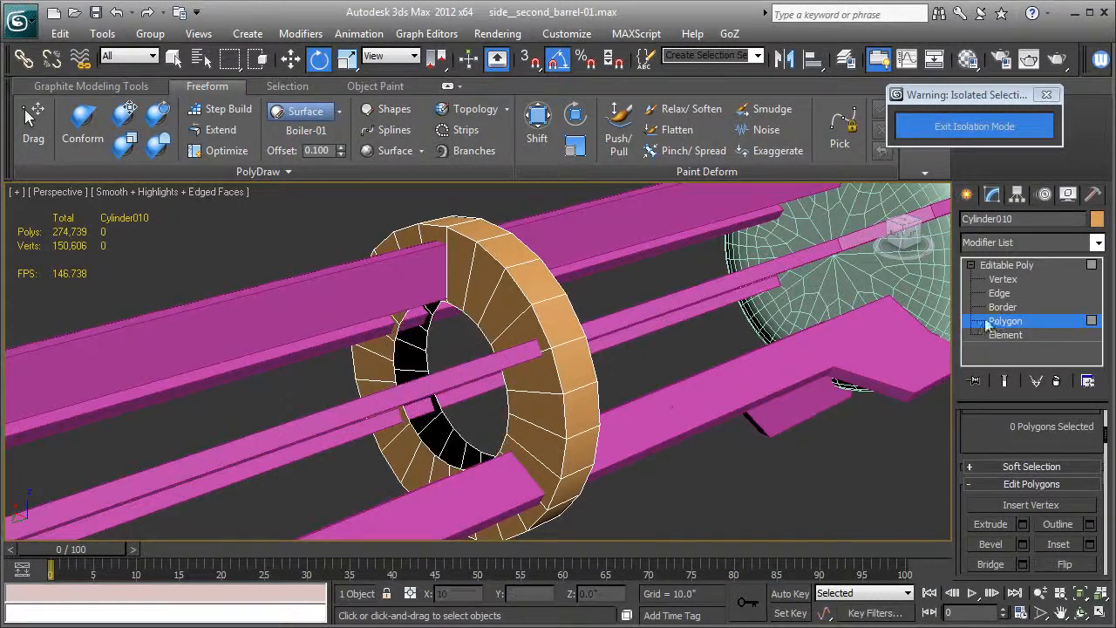
- Bridge the two open center borders of the ring disc to form the inner wall of its hole
key(3)
drag(538, 452, 540, 455)
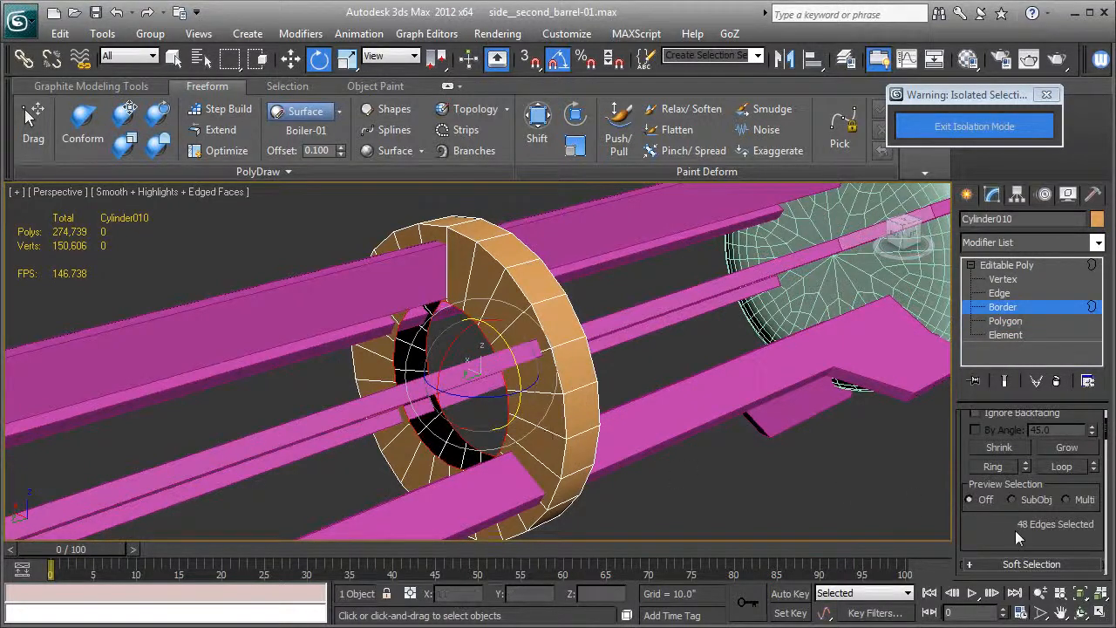
scroll(1005, 479, down, 2)
scroll(1005, 480, down, 2)
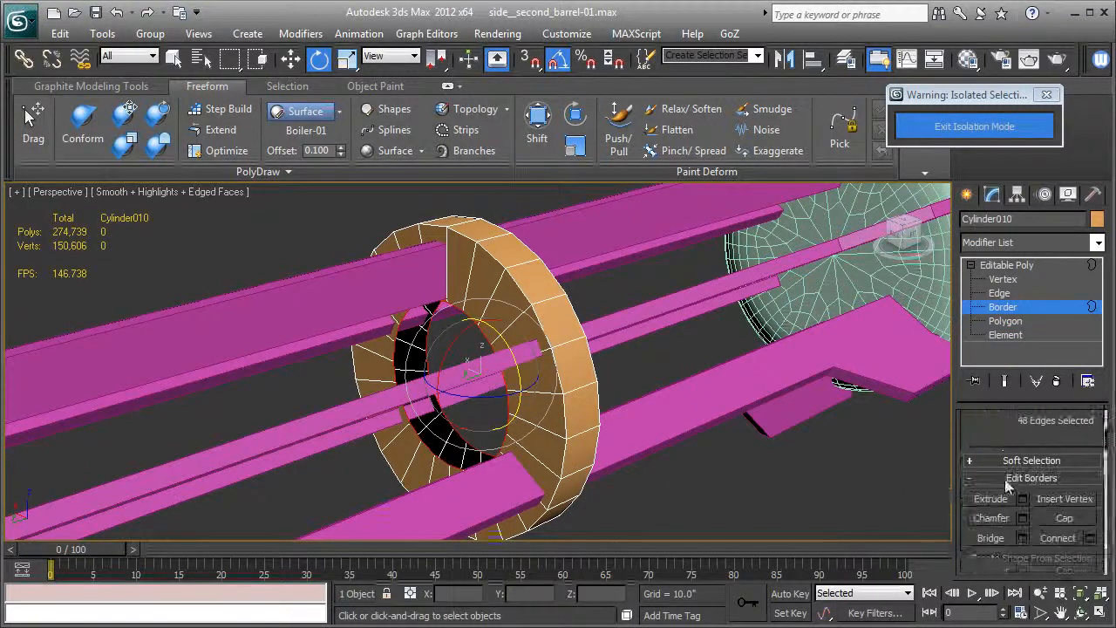
click(1022, 537)
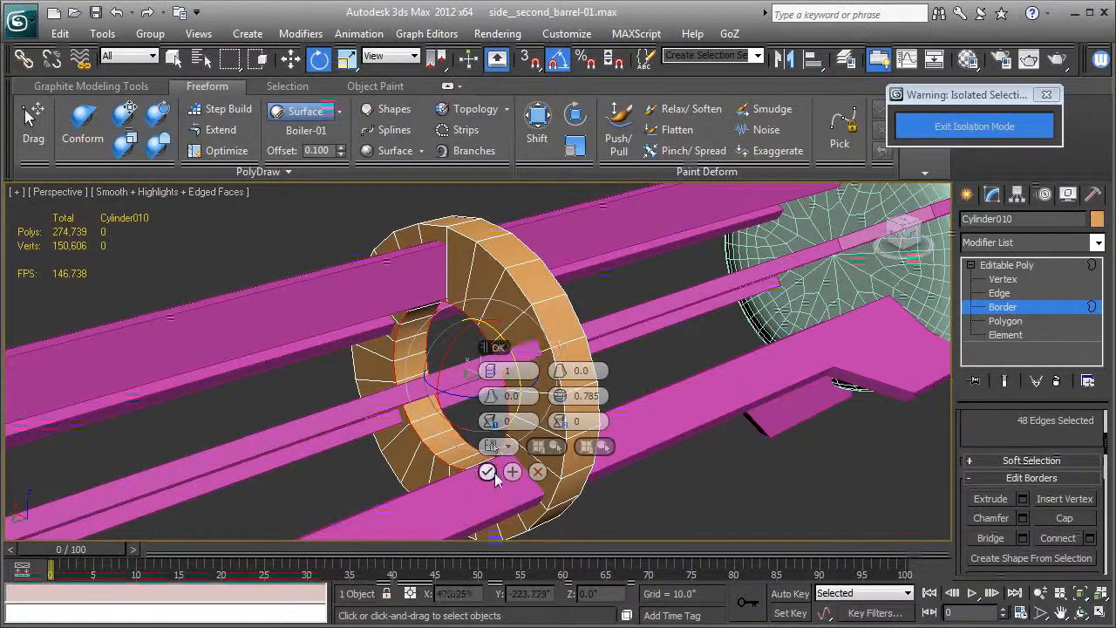
click(487, 472)
- Chamfer the inner and outer rim edge loops on both sides of the ring disc by 0.163" with 2 segments
click(1003, 294)
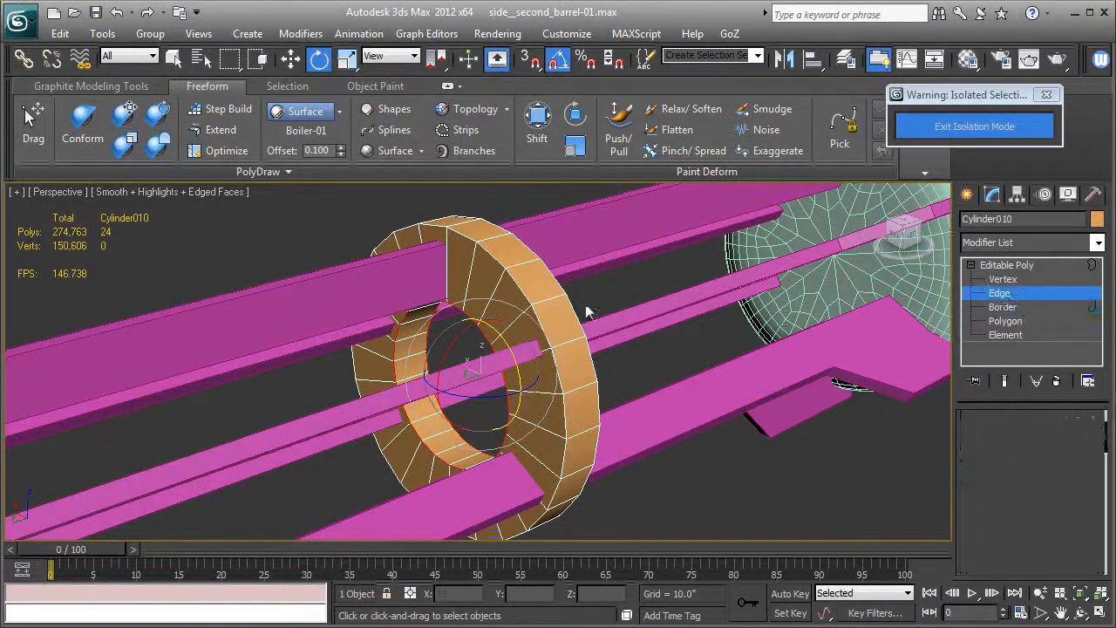
click(520, 298)
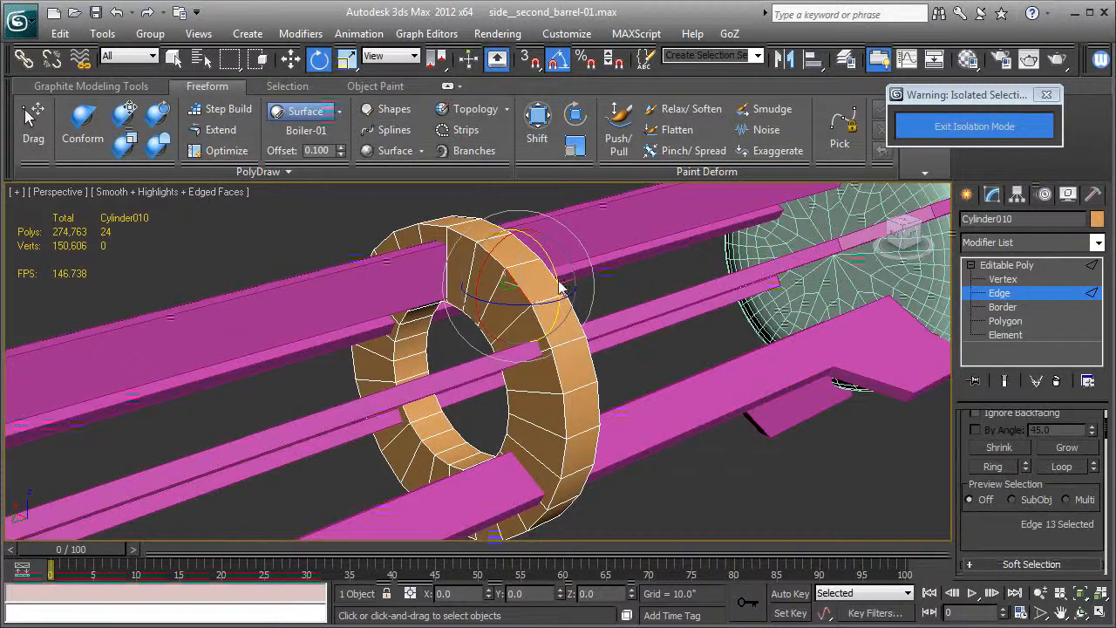
ctrl+click(418, 373)
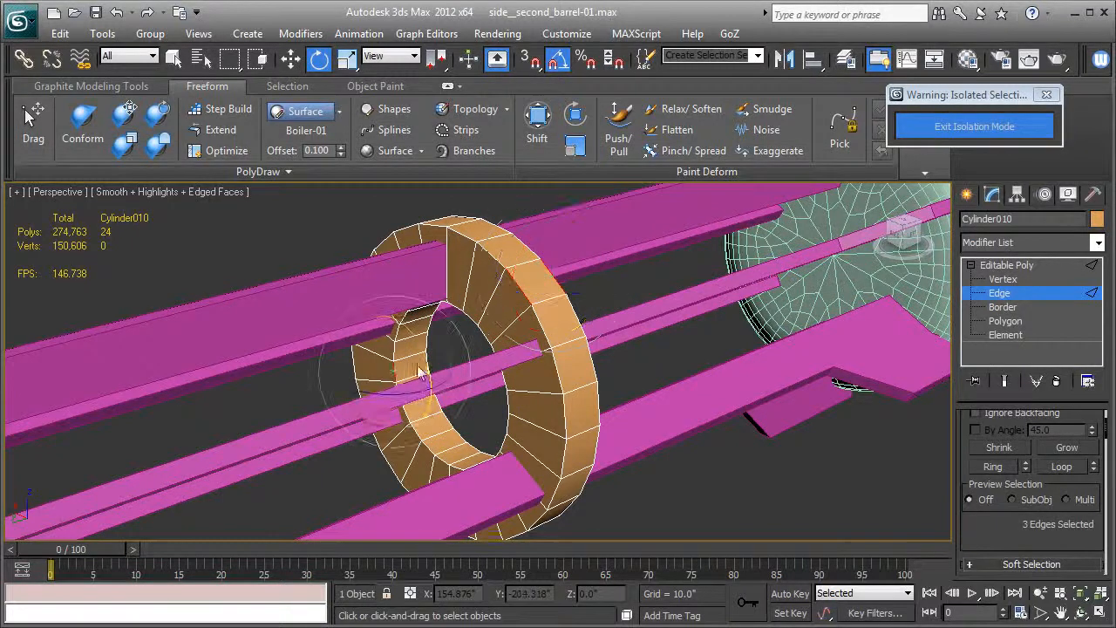
ctrl+click(433, 369)
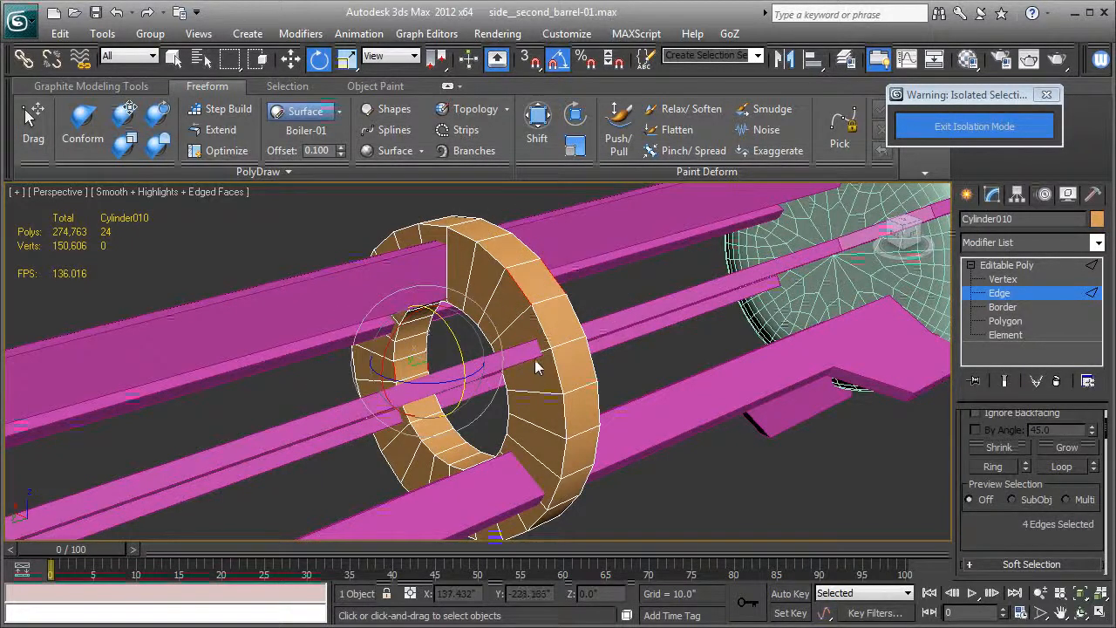
key(alt+l)
scroll(1004, 499, down, 3)
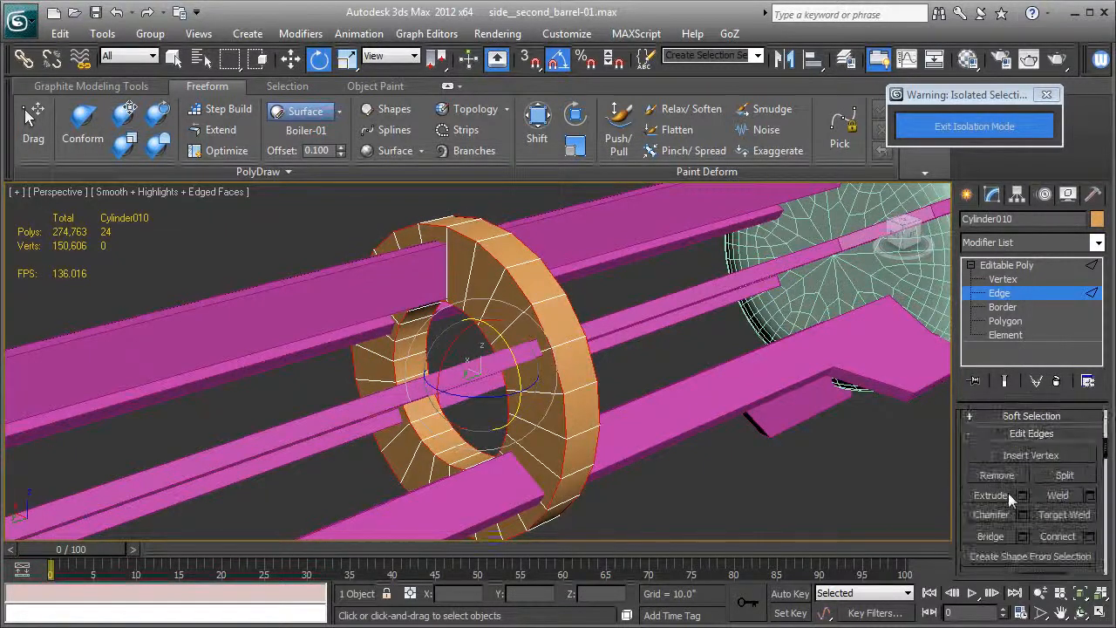
click(1022, 515)
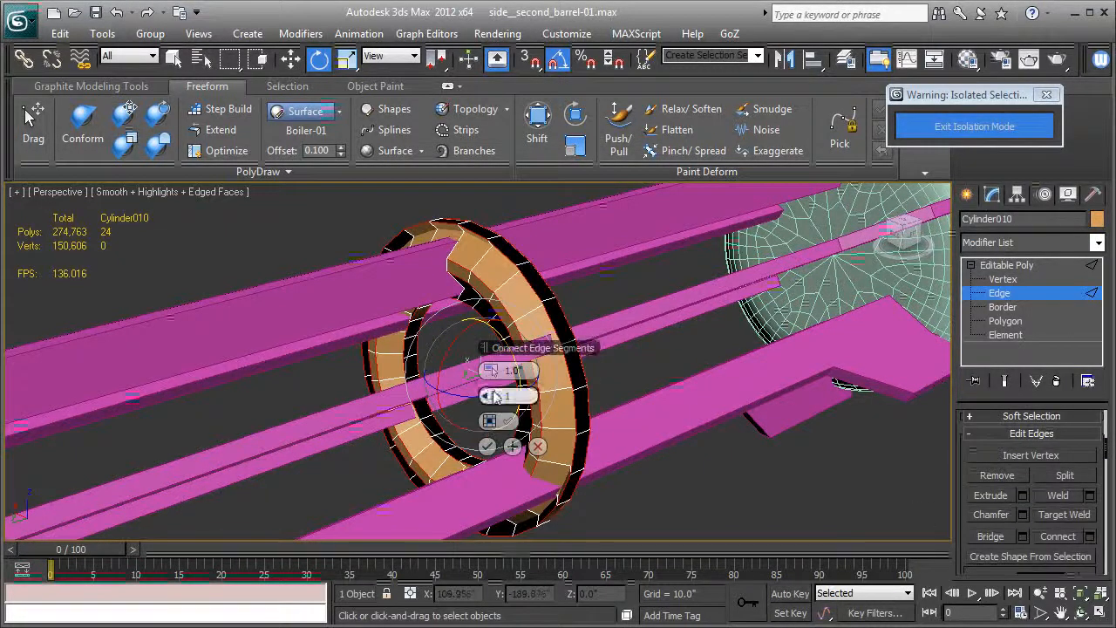
right_click(494, 375)
drag(493, 373, 493, 367)
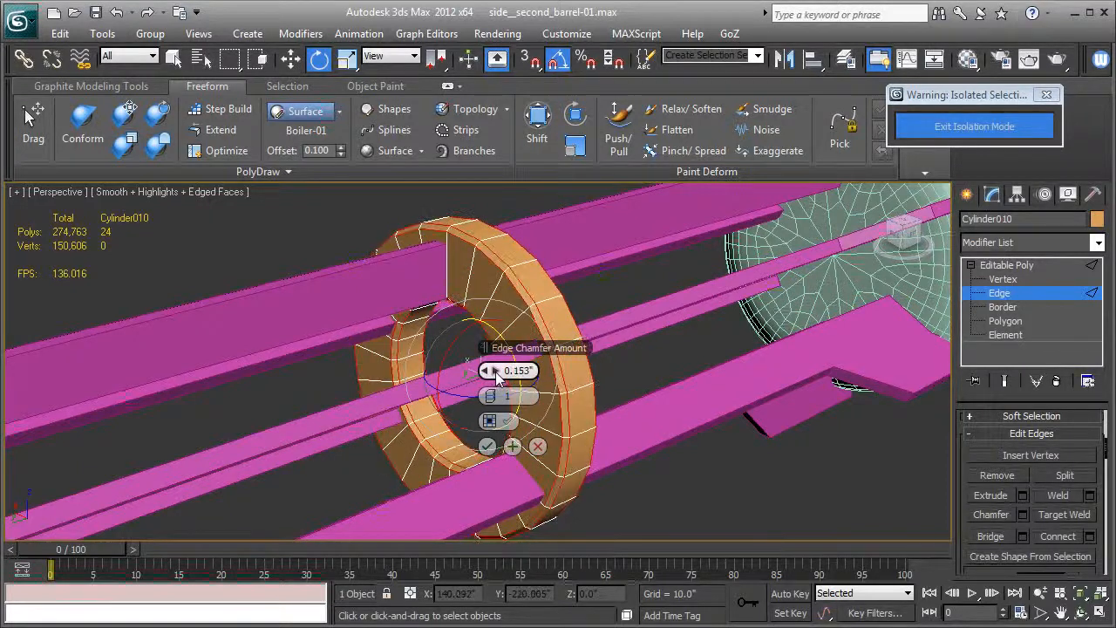
click(495, 400)
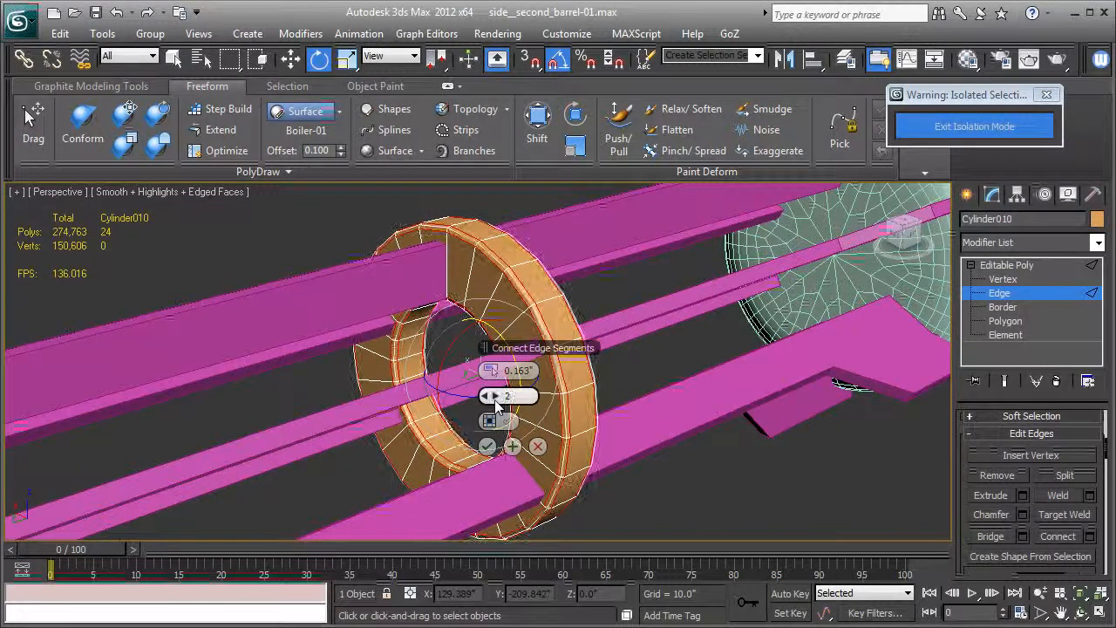
click(488, 447)
- Apply a Smooth modifier to the ring disc with Auto Smooth enabled and a threshold of 20
click(1000, 264)
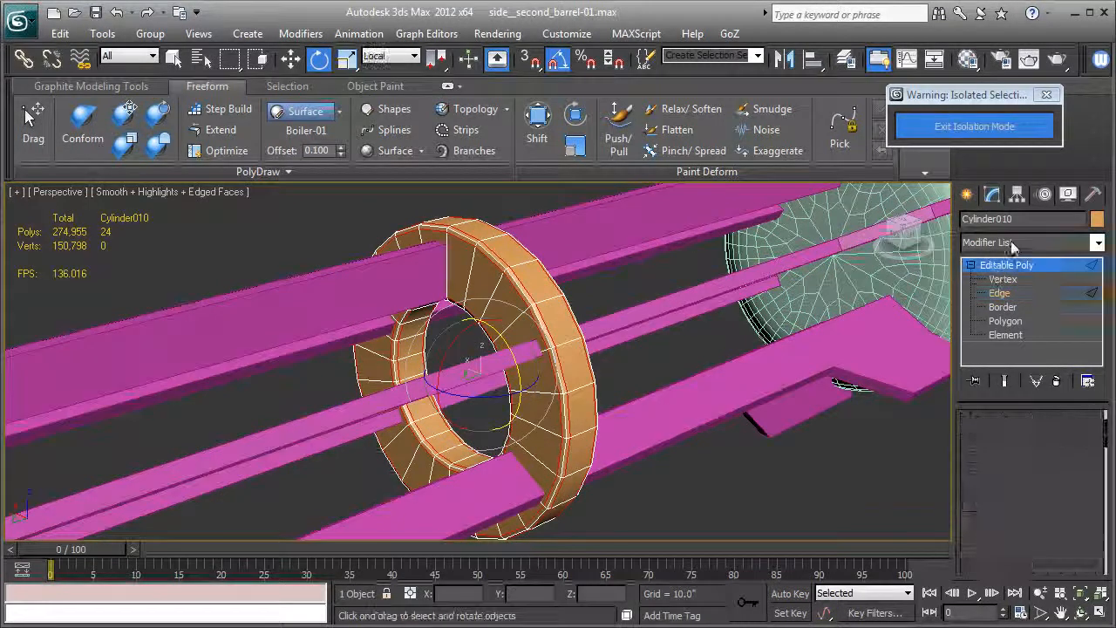
click(1011, 242)
text(sh)
key(Down)
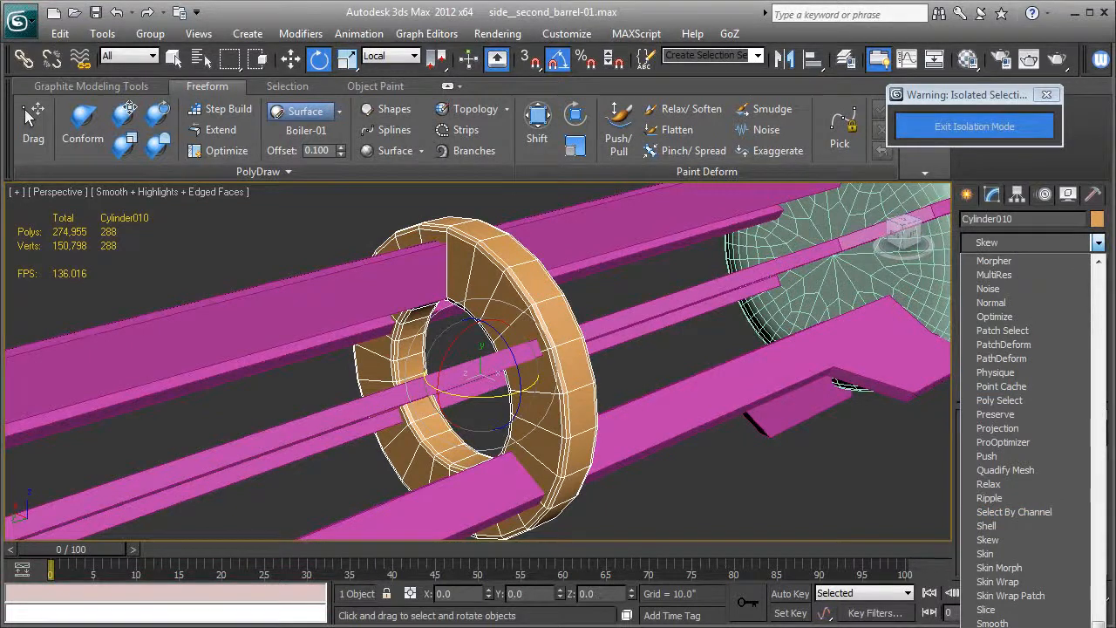
click(992, 623)
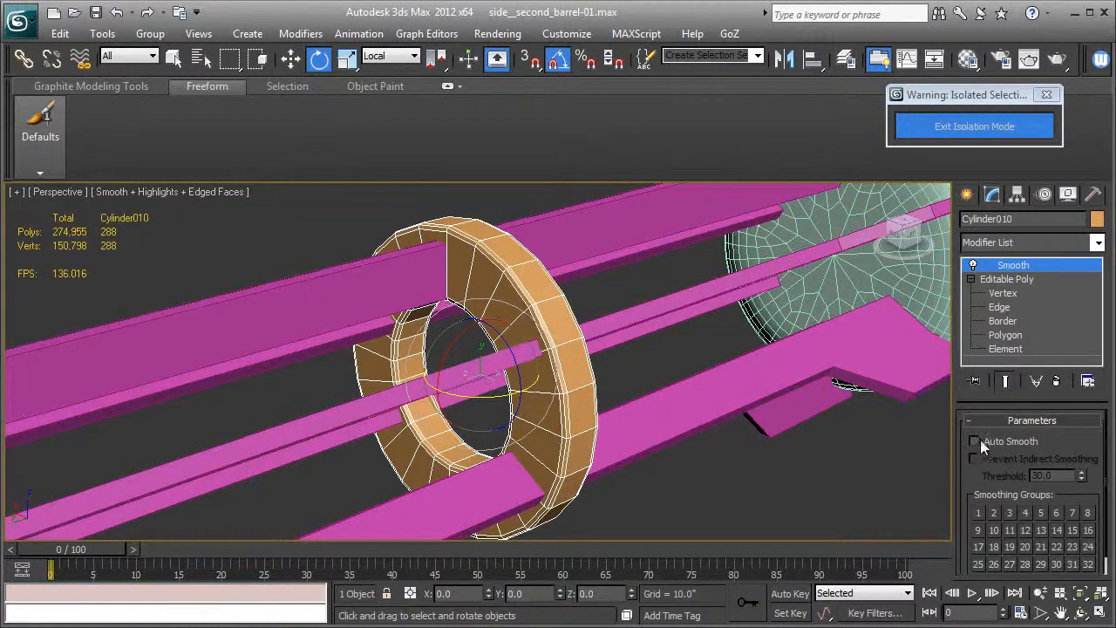
click(975, 441)
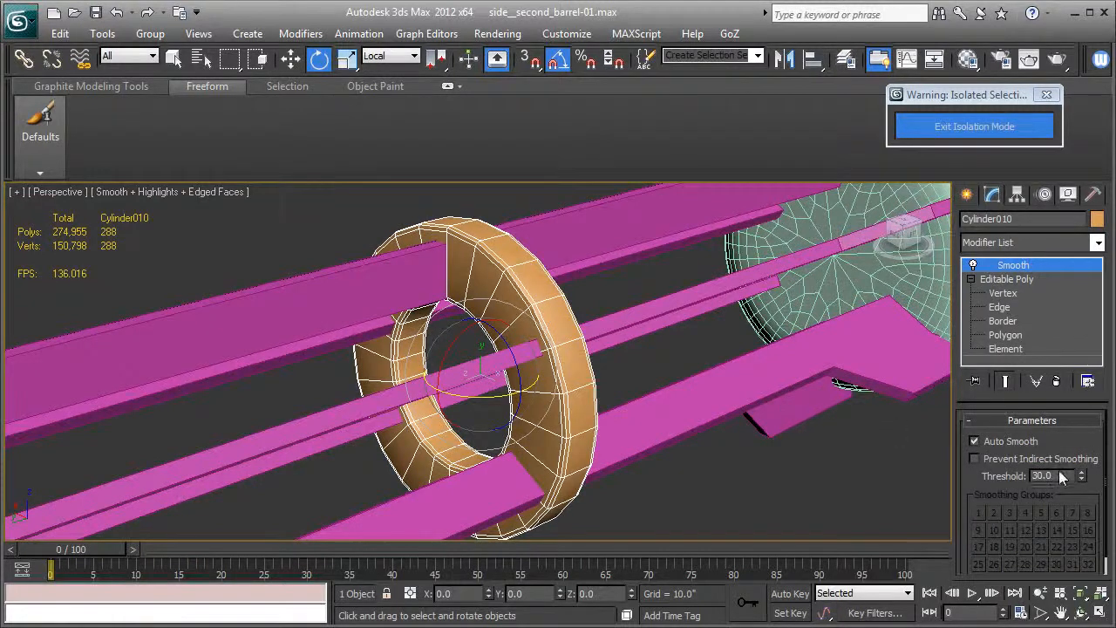
text(20)
key(Return)
- Check the ring disc's shading without edged faces and set the Smooth modifier's threshold to 16
click(709, 337)
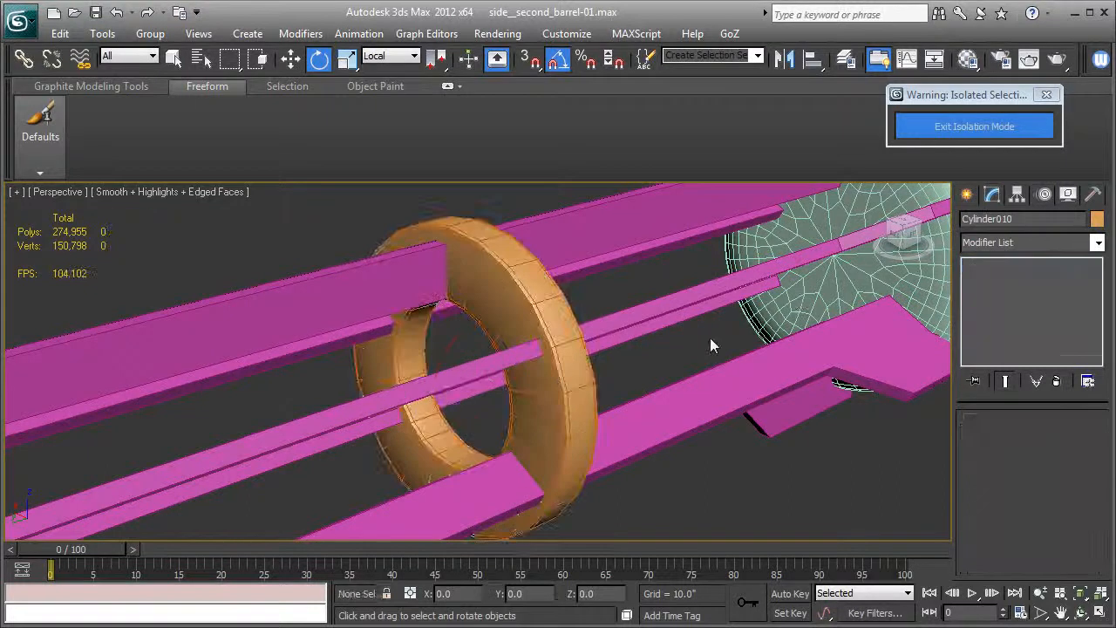
key(F4)
alt+middle_drag(654, 432, 628, 421)
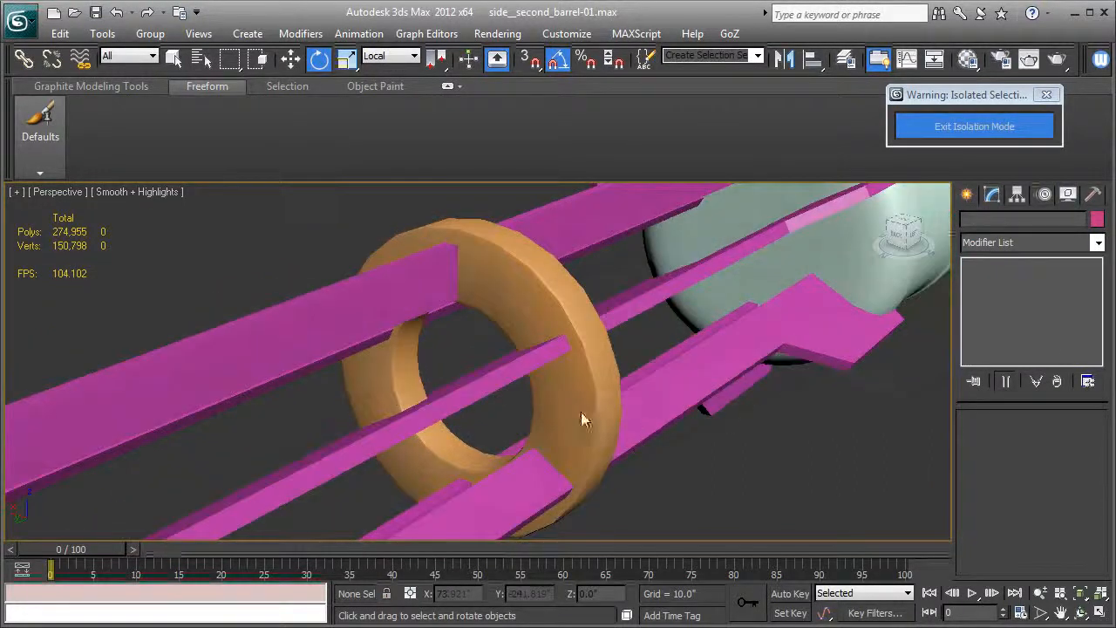
click(584, 409)
text(16)
key(Return)
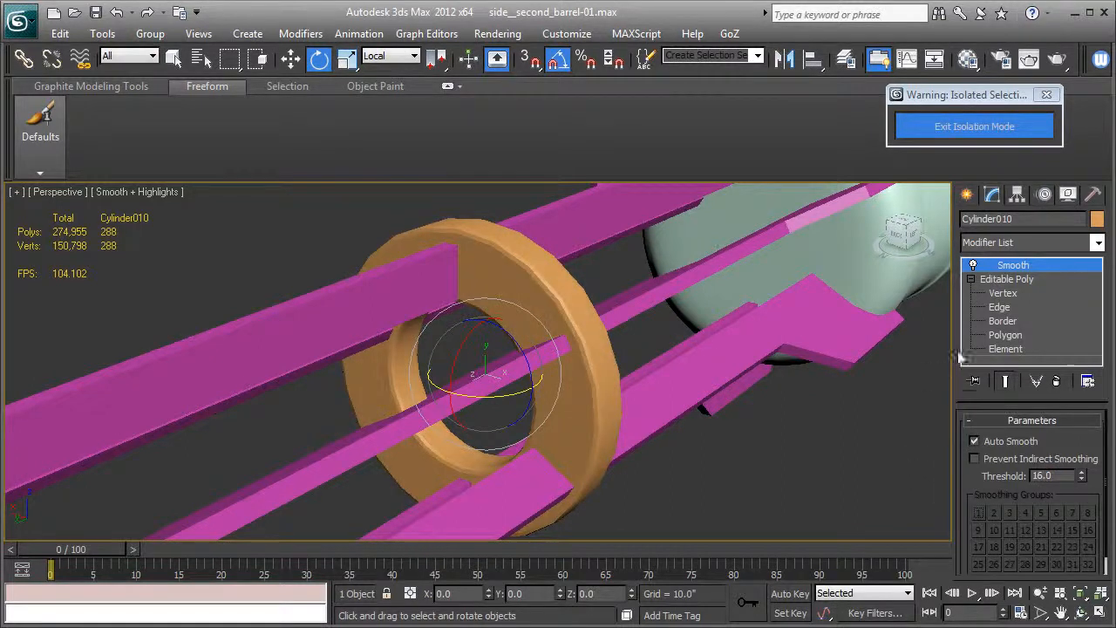
alt+middle_drag(696, 421, 671, 424)
scroll(670, 424, up, 3)
- Show edged faces and select the rings of short edges crossing the bevels on both outer rims of the disc
key(F4)
scroll(672, 424, up, 2)
alt+middle_drag(868, 355, 744, 403)
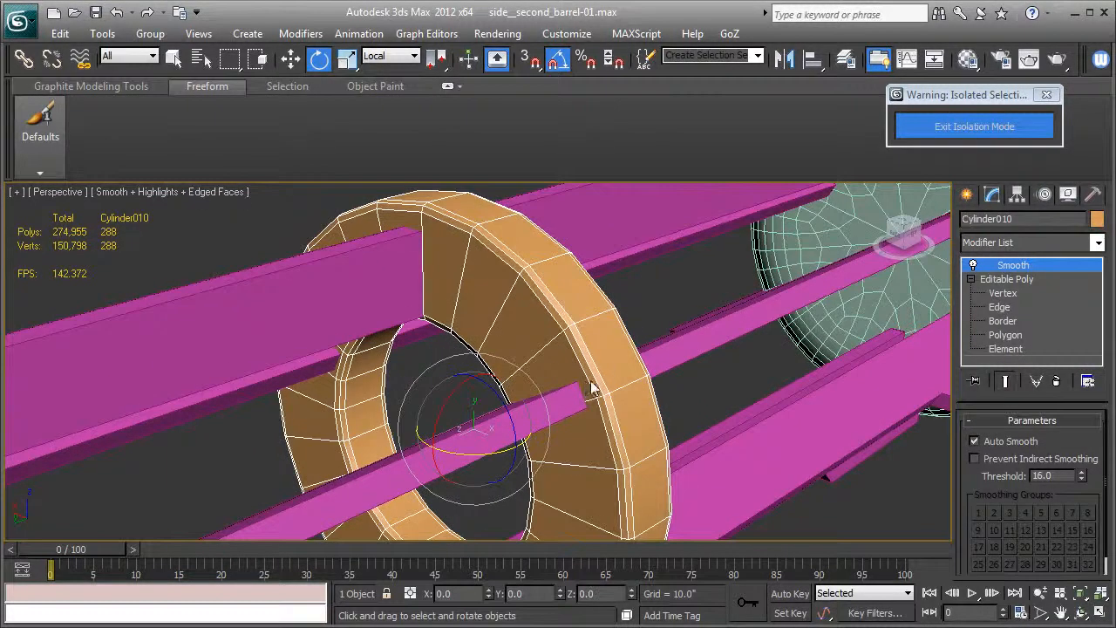
click(994, 307)
scroll(596, 351, up, 3)
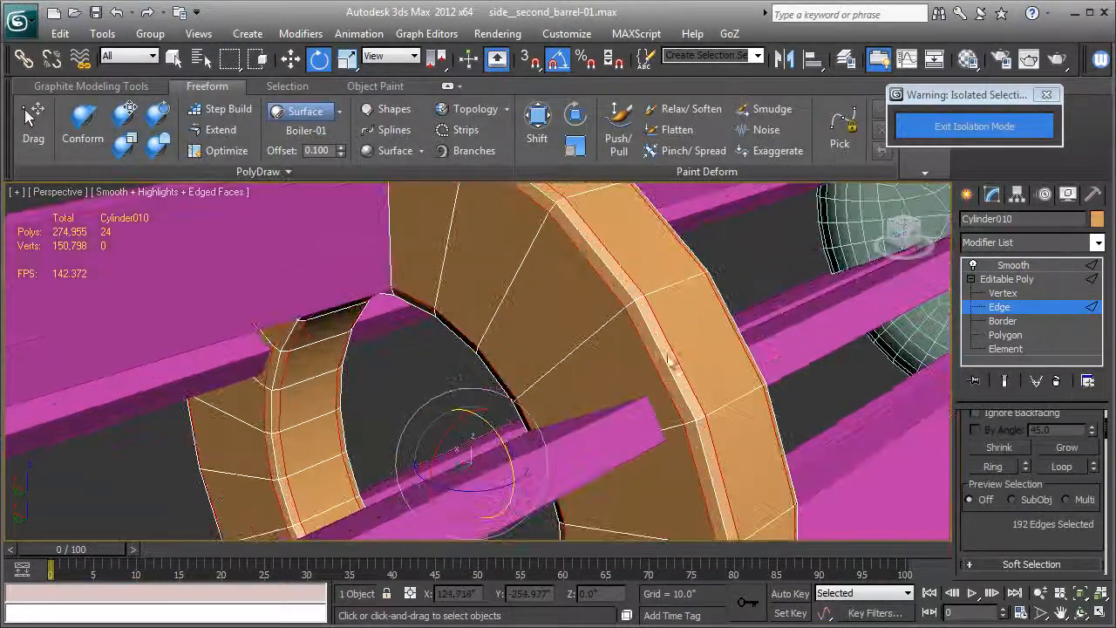
click(802, 273)
click(639, 306)
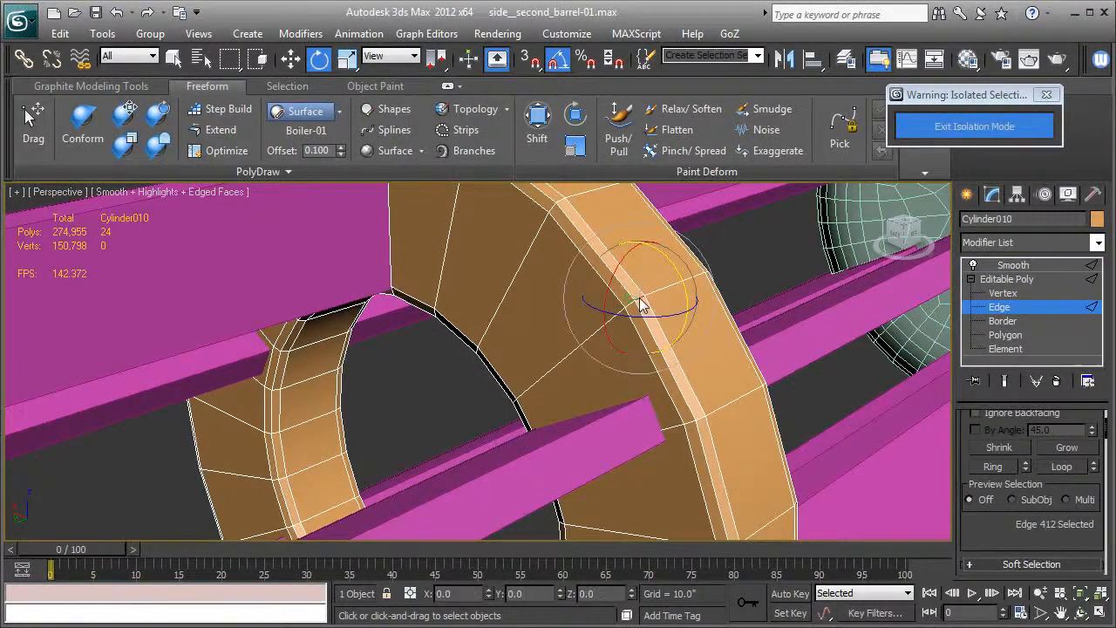
alt+middle_drag(650, 320, 652, 353)
ctrl+click(740, 342)
ctrl+click(754, 348)
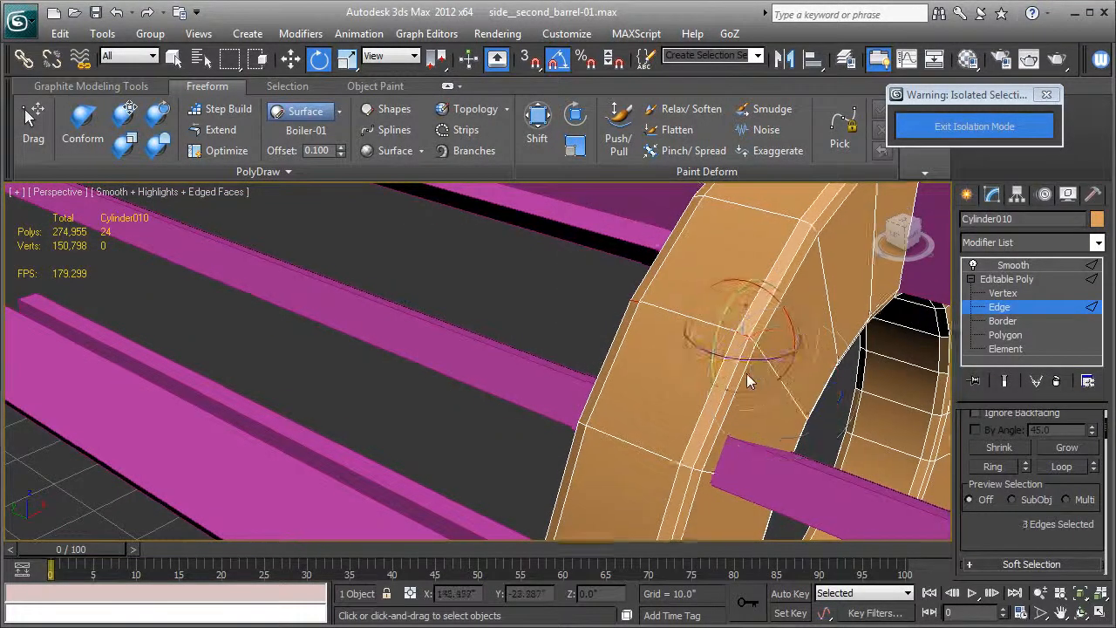
scroll(741, 377, up, 3)
scroll(734, 381, down, 3)
ctrl+click(516, 378)
alt+middle_drag(516, 378, 664, 368)
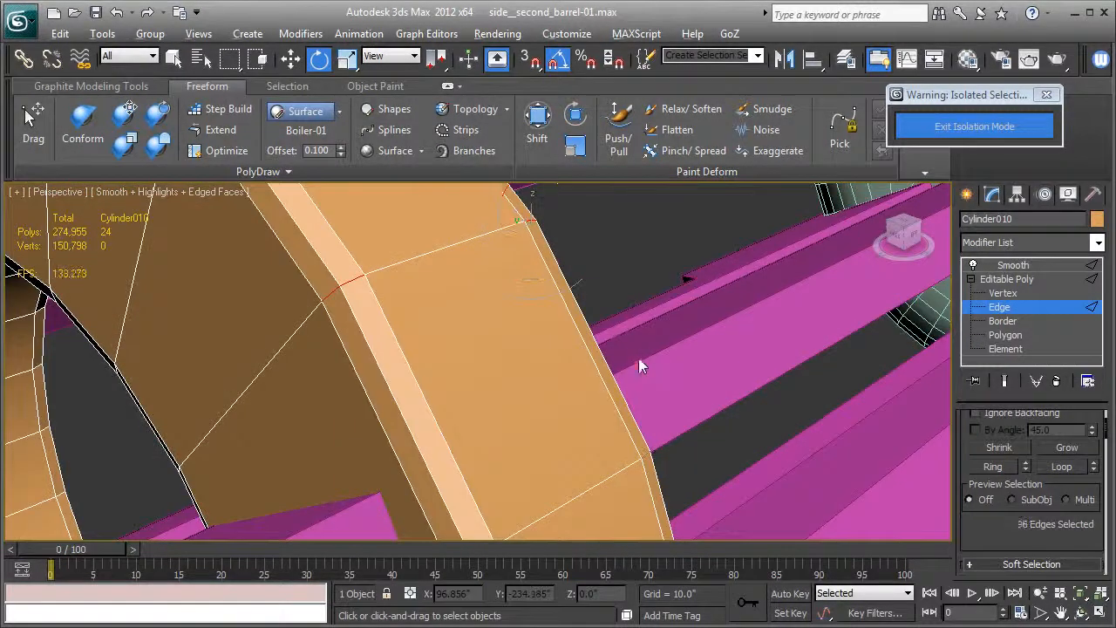
- Convert the bevel edge selection to polygons, assign them to smoothing group 1, and turn off edged faces at object level
right_click(400, 360)
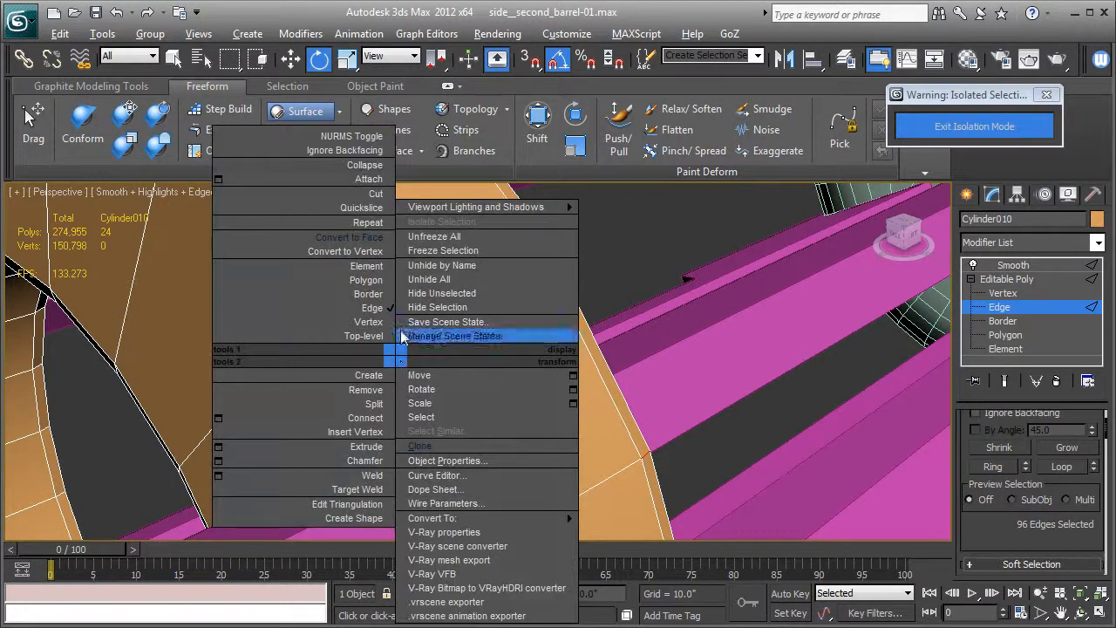
click(374, 237)
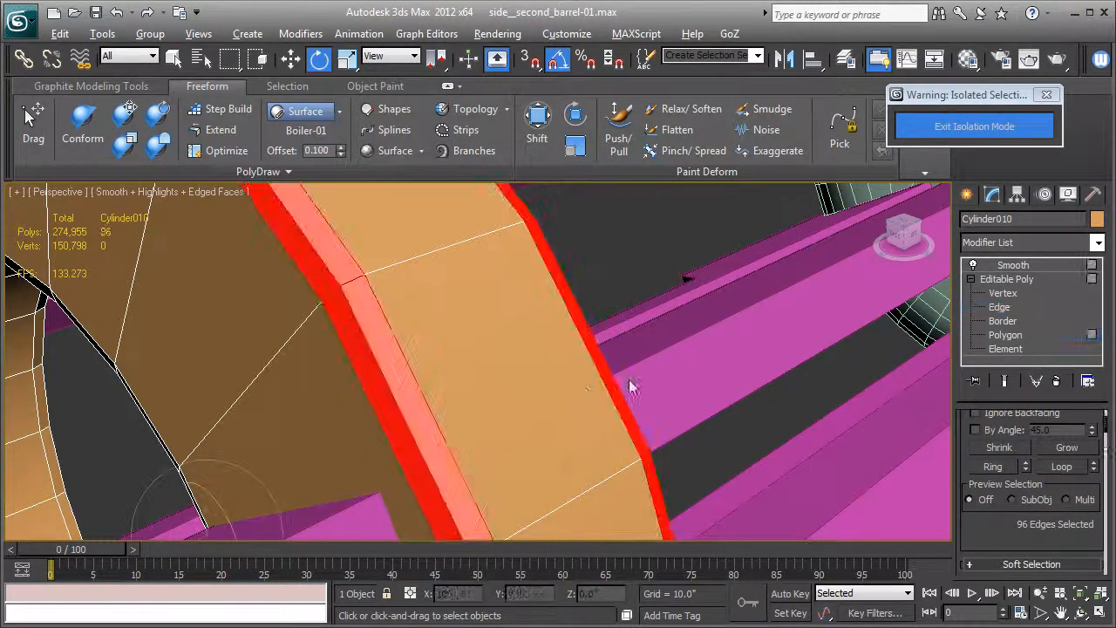
alt+middle_drag(594, 385, 700, 360)
scroll(700, 359, down, 3)
scroll(999, 504, down, 10)
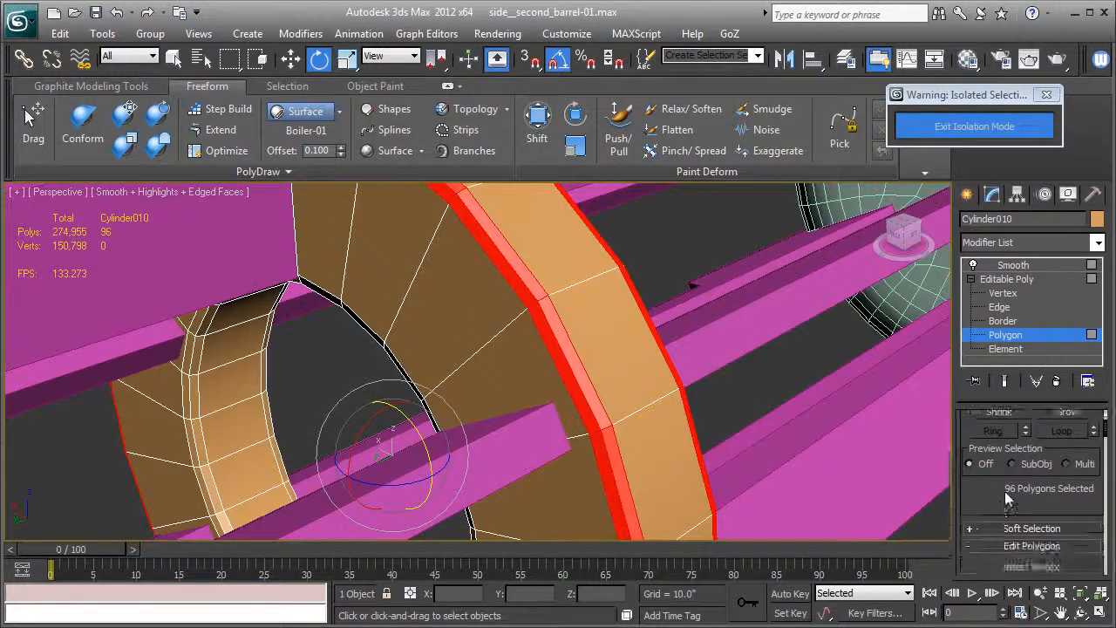
scroll(1012, 498, down, 5)
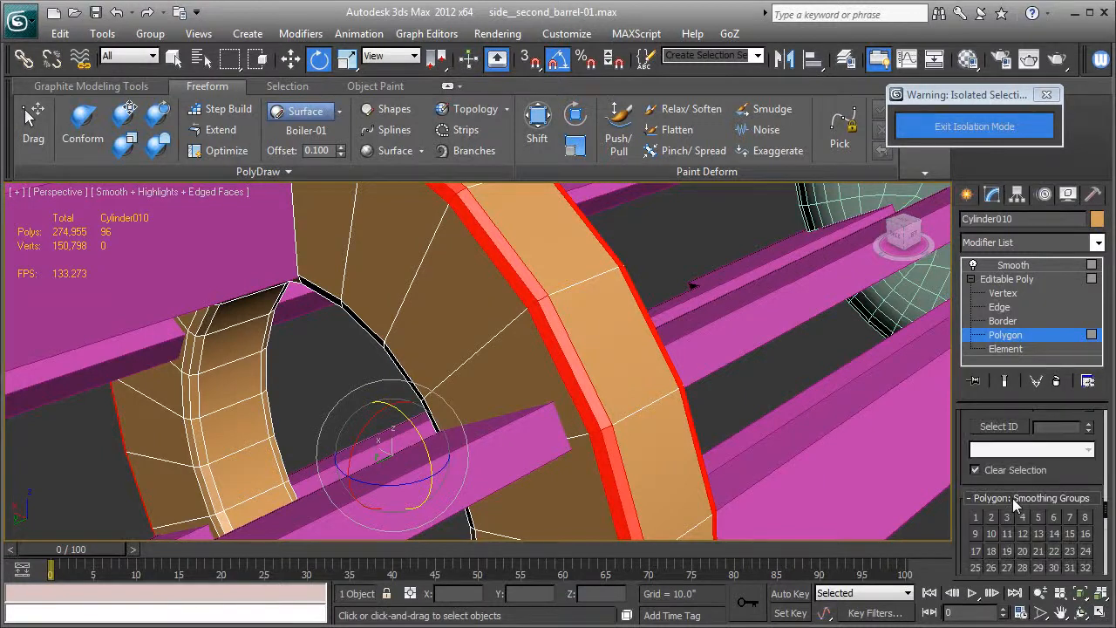
scroll(1015, 499, down, 1)
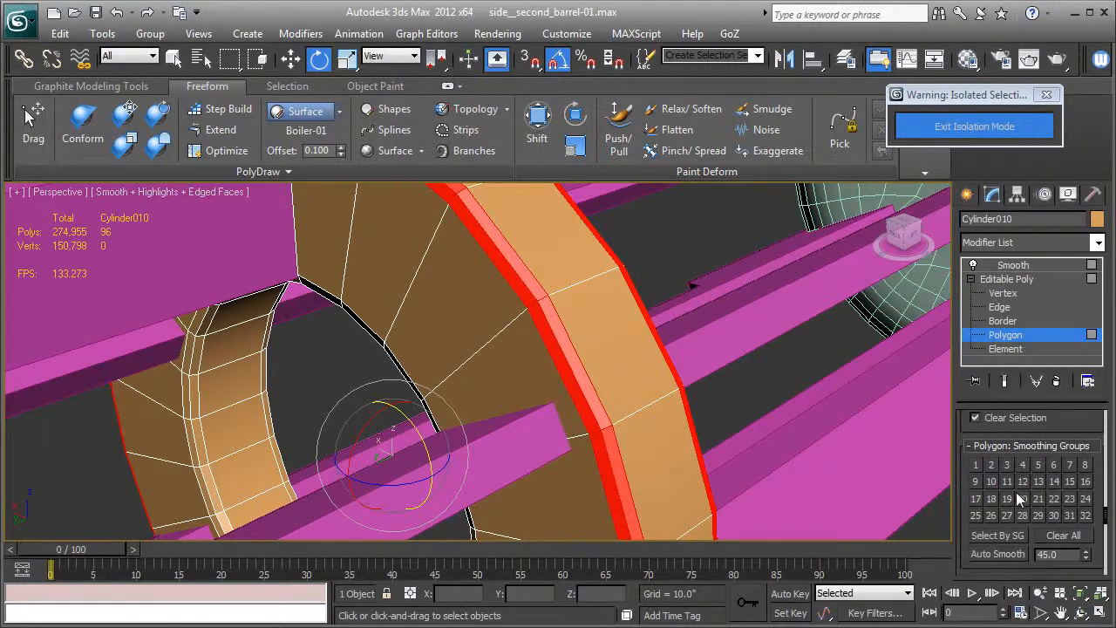
scroll(1015, 492, down, 2)
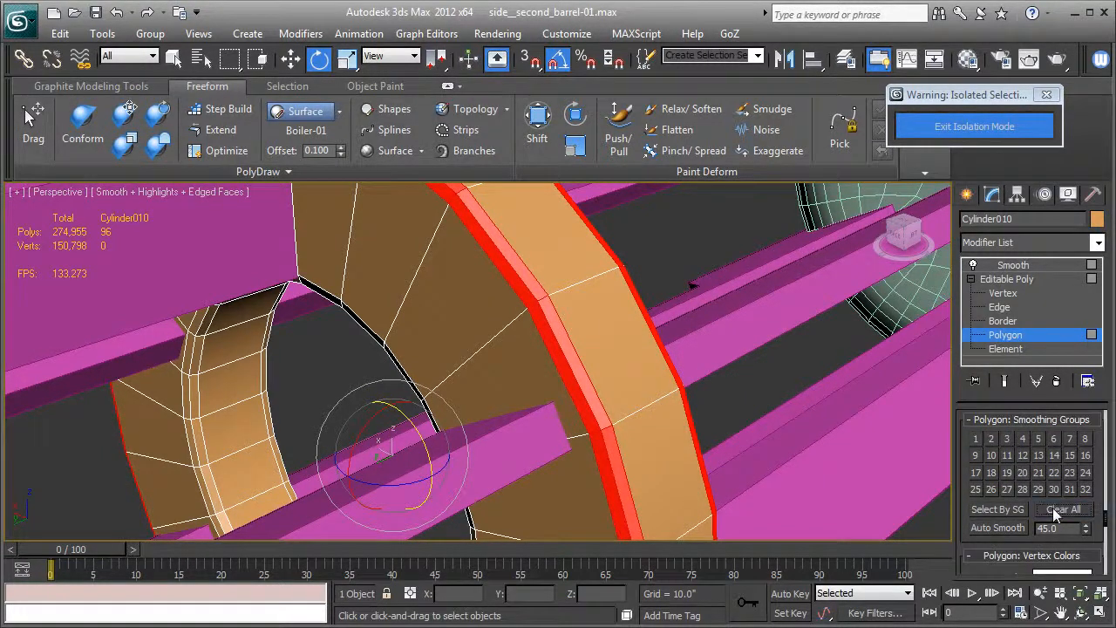
click(975, 438)
click(993, 280)
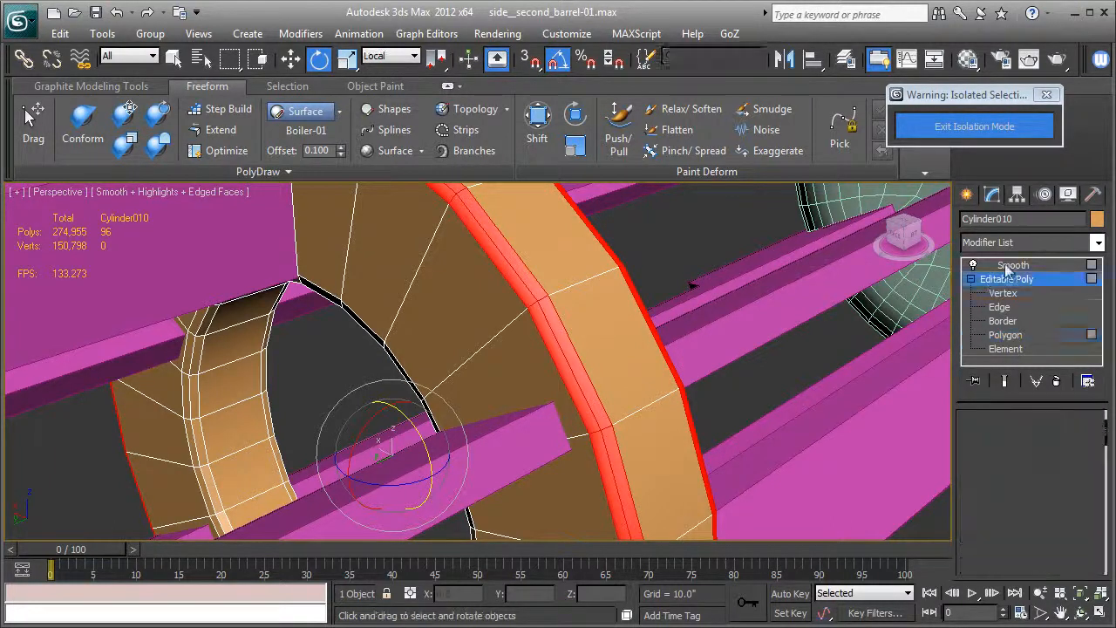
key(F4)
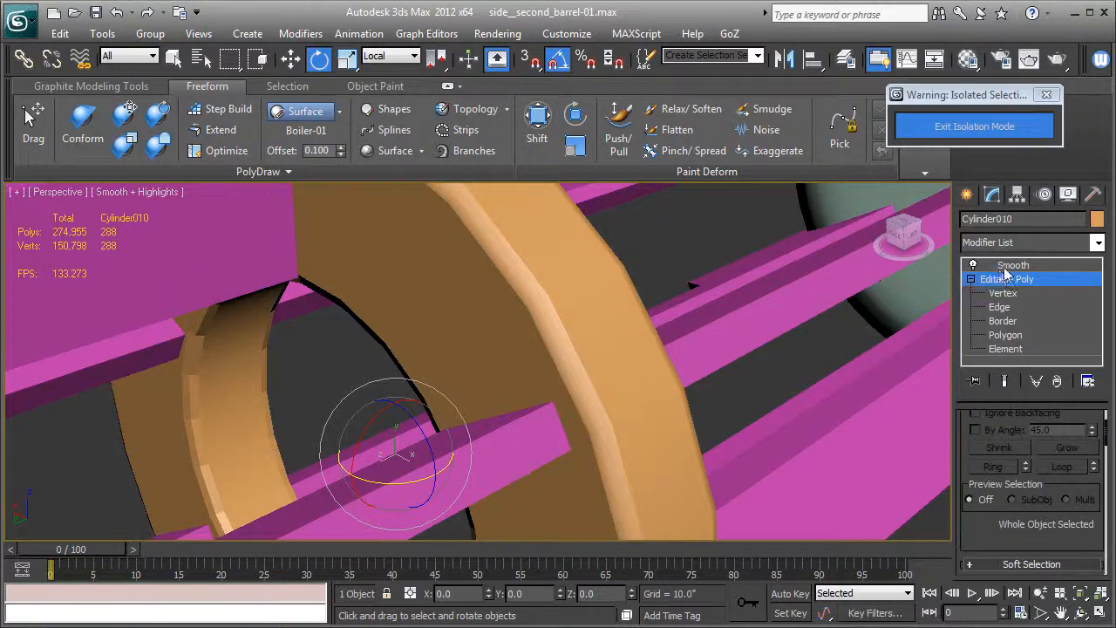
- Turn off the Smooth modifier on the ring disc and delete it from the stack
click(998, 265)
click(973, 265)
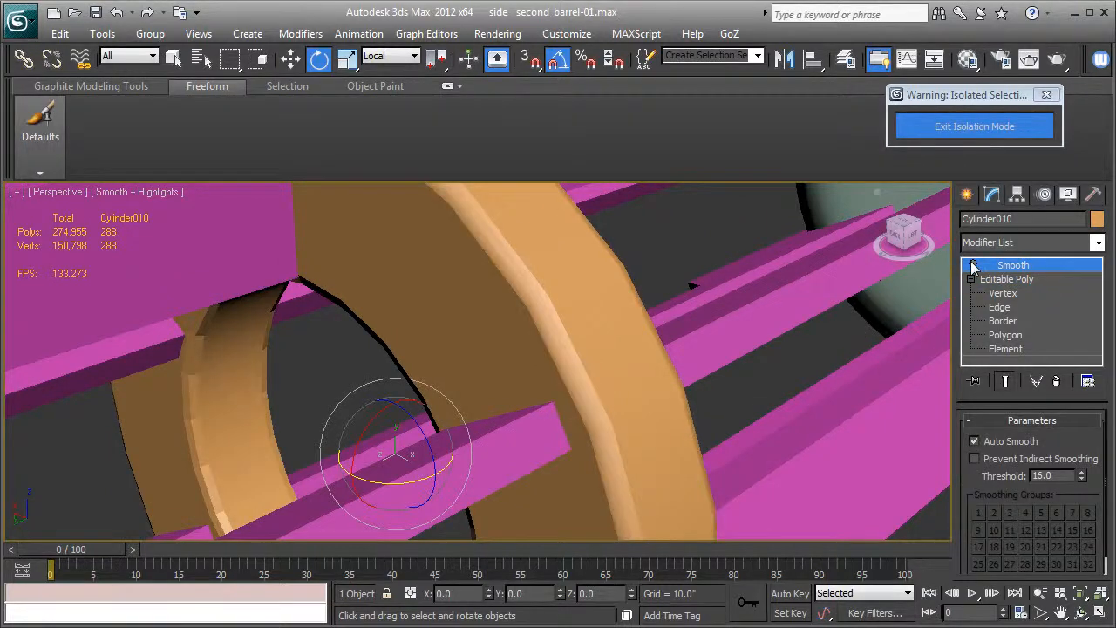
right_click(998, 268)
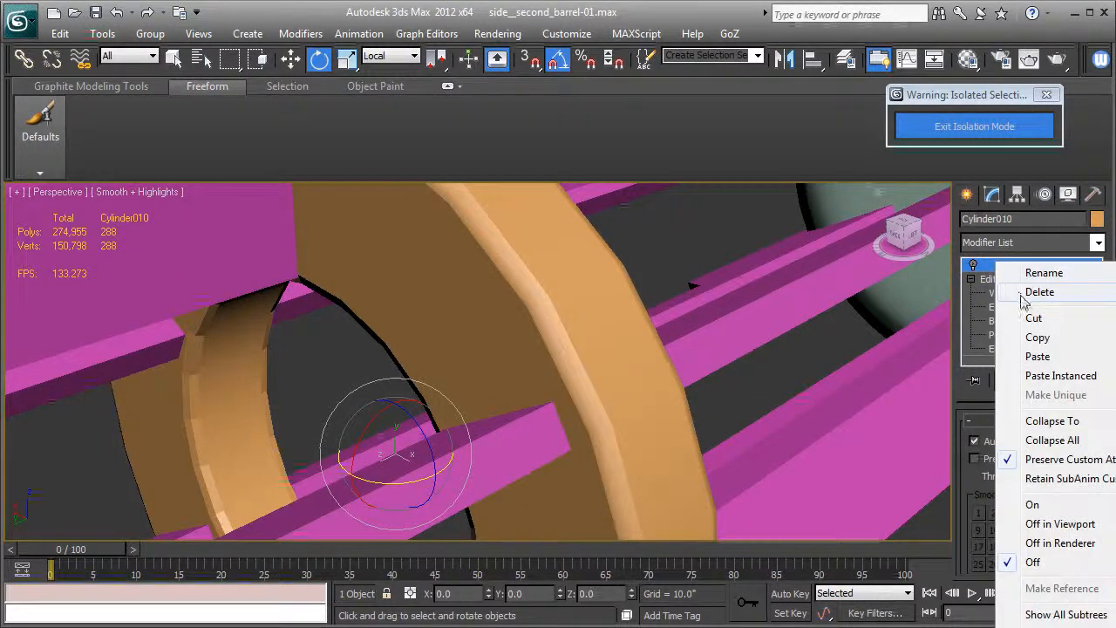
click(1015, 290)
- Clone the ring disc as one instance along the Y axis, a short distance farther from the piston housing
middle_drag(588, 421, 467, 411)
scroll(613, 407, down, 4)
alt+middle_drag(389, 387, 459, 411)
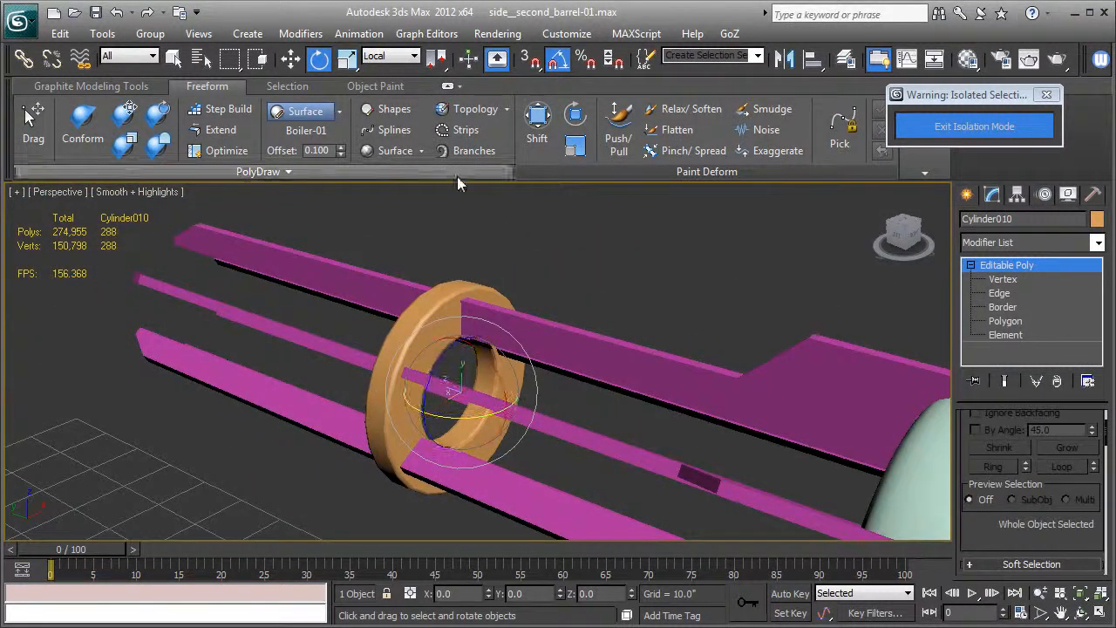
key(w)
alt+middle_drag(353, 385, 453, 420)
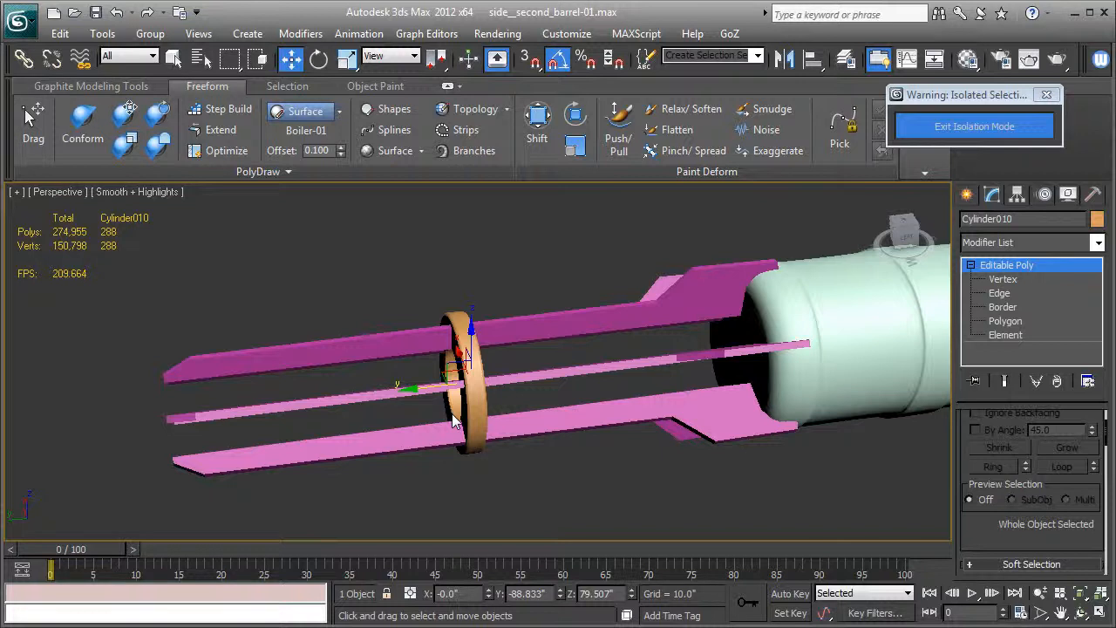
mouse_move(393, 391)
shift+mouse_down()
mouse_move(365, 396)
mouse_move(377, 394)
shift+mouse_up()
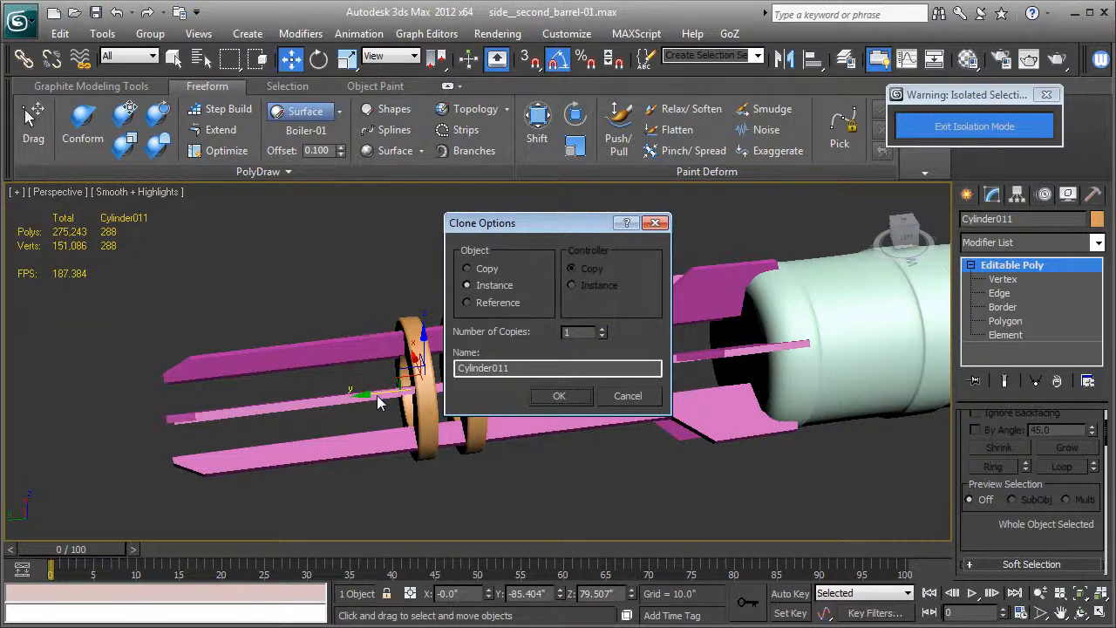
click(559, 399)
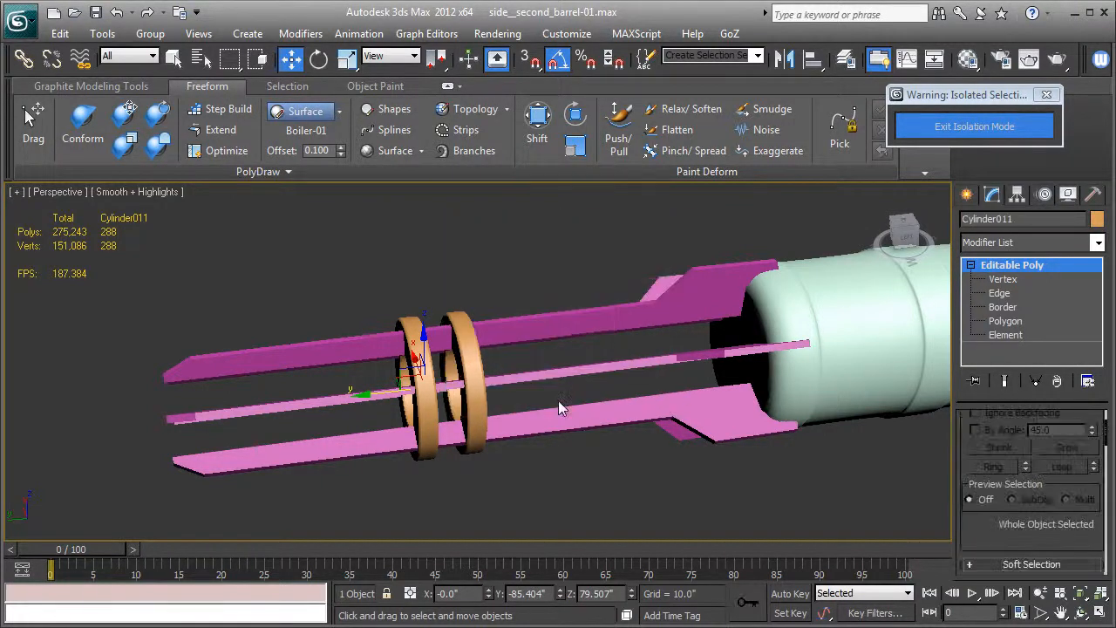
- Select all the plates and both ring discs and batch-rename them with the numbered base name Piston_housing_parts
scroll(450, 398, down, 3)
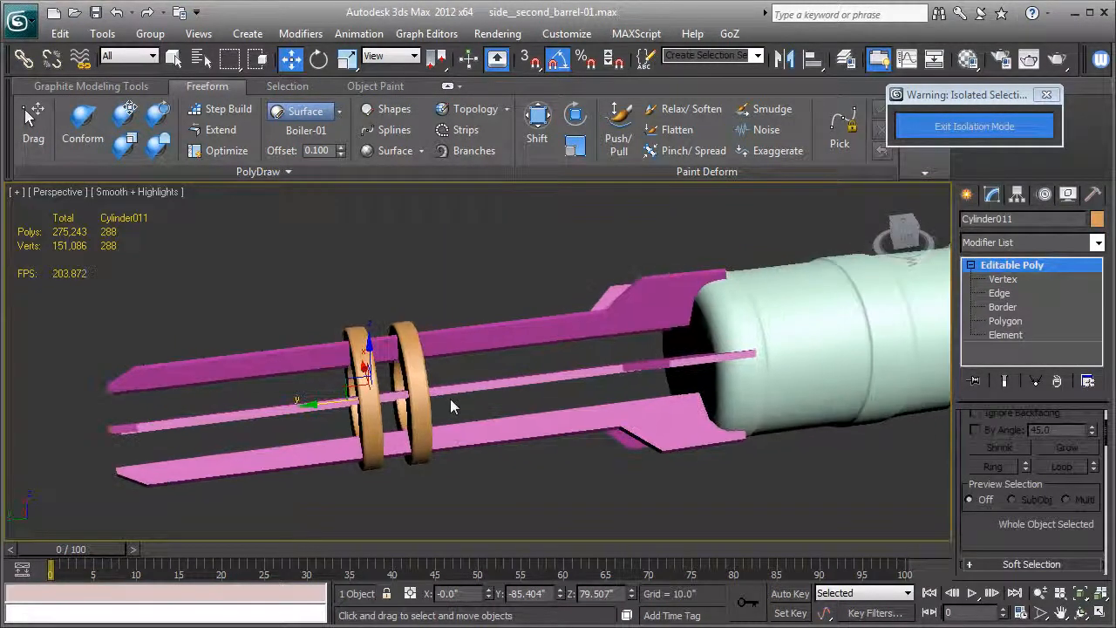
click(668, 341)
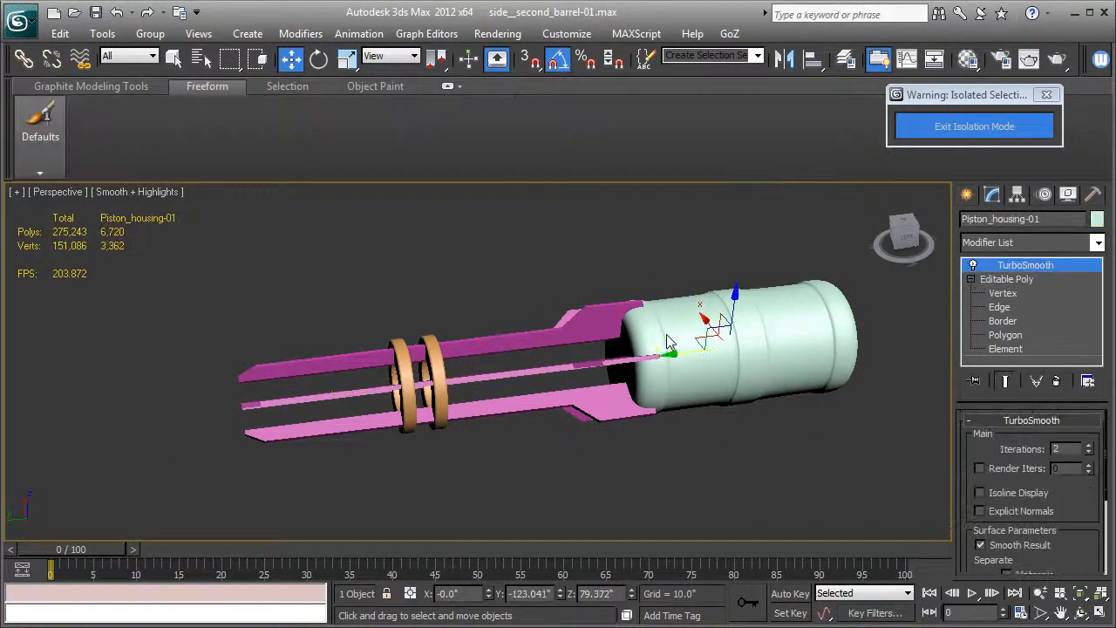
drag(266, 281, 494, 483)
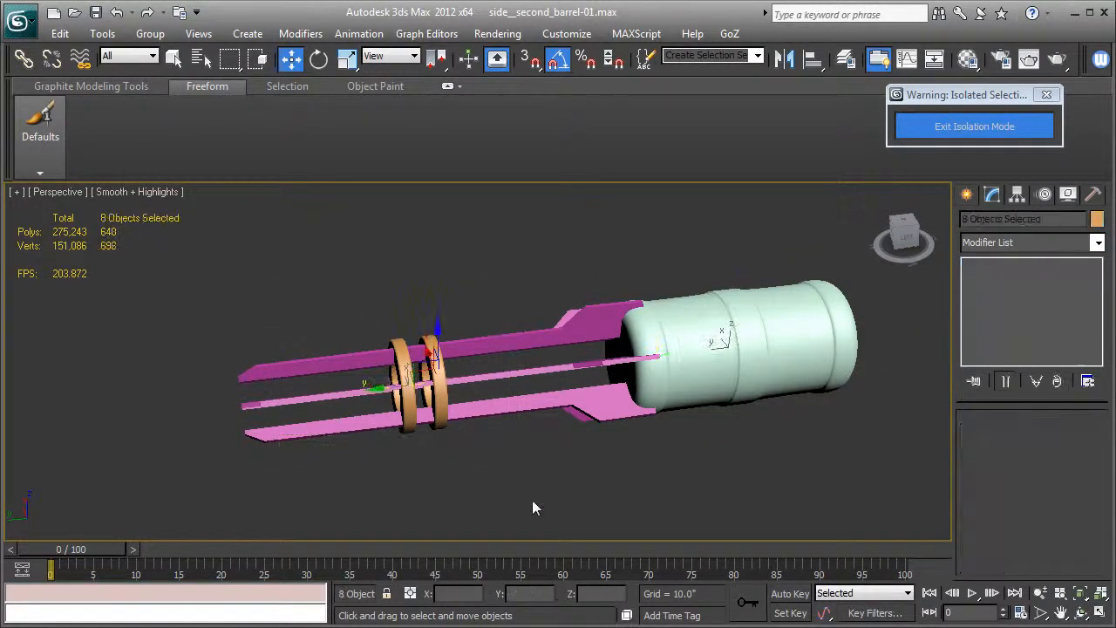
click(48, 169)
click(102, 33)
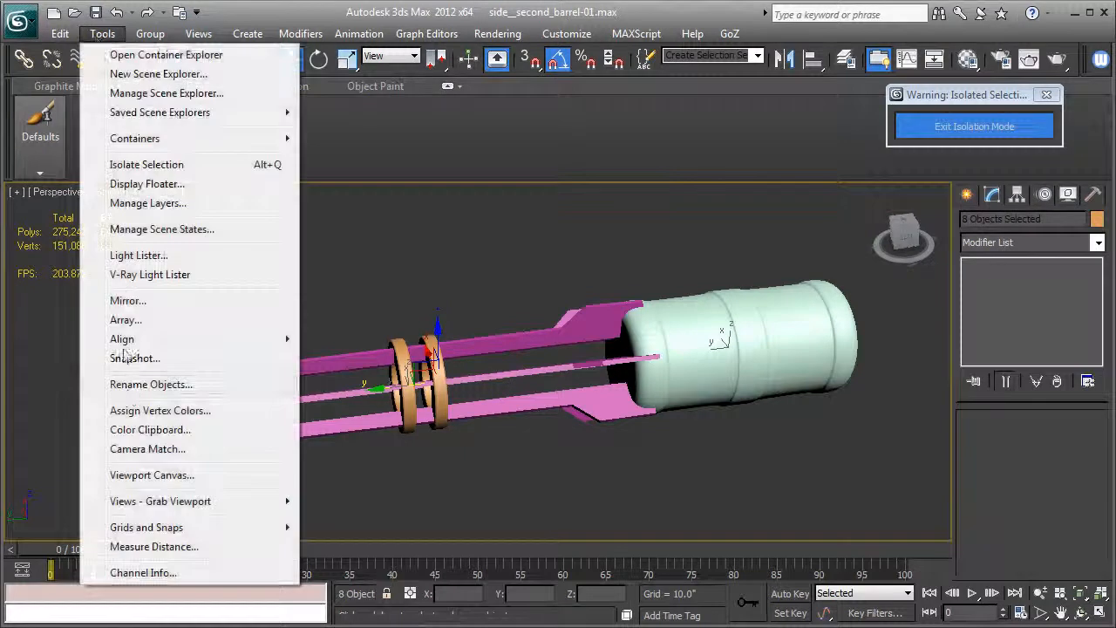
click(127, 388)
drag(551, 188, 834, 406)
click(851, 451)
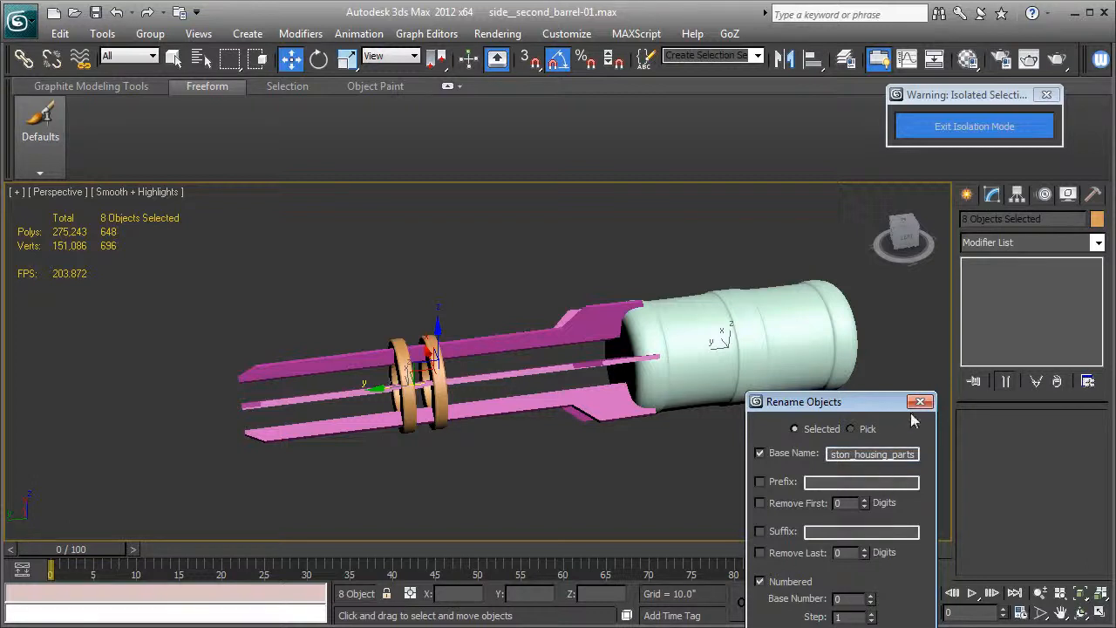
drag(894, 405, 900, 342)
click(919, 340)
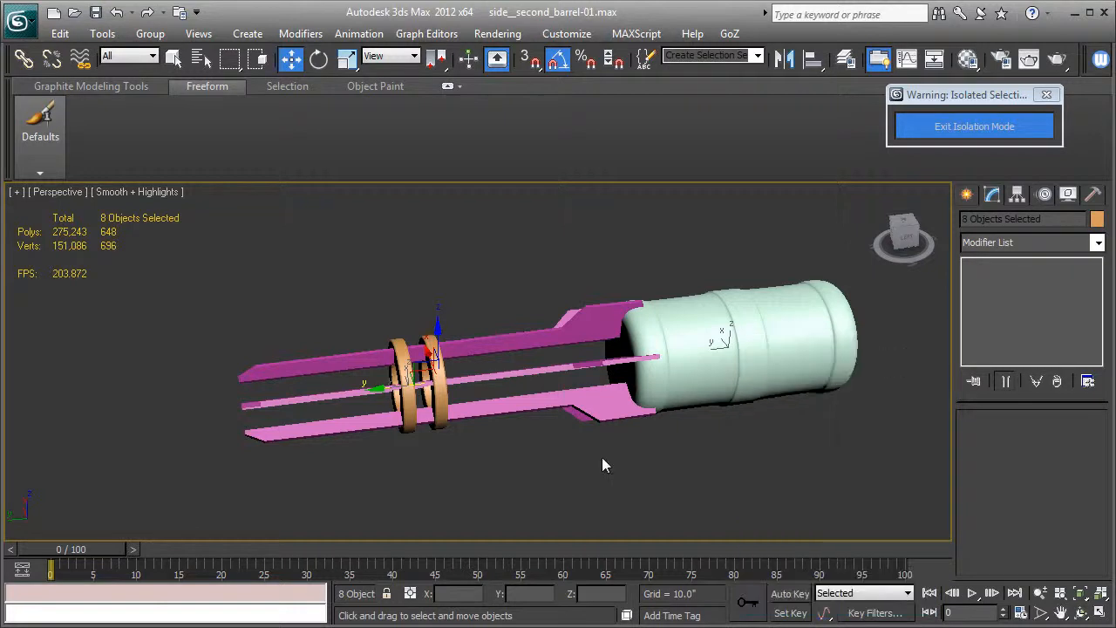
- Exit isolation mode and hide the Blueprints layer
middle_drag(570, 459, 550, 422)
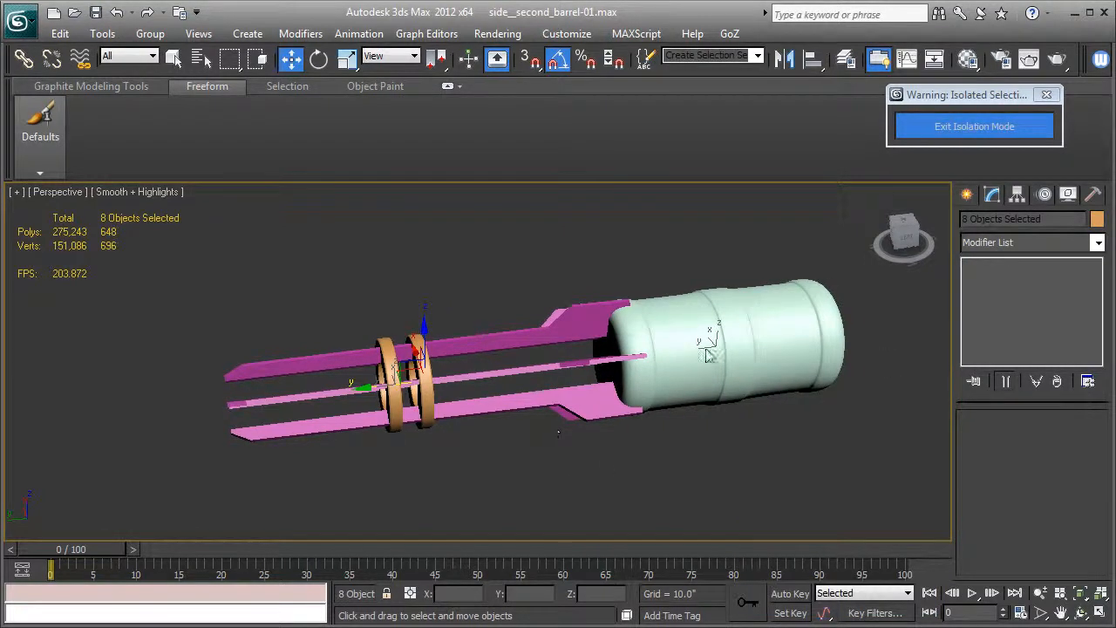
click(933, 125)
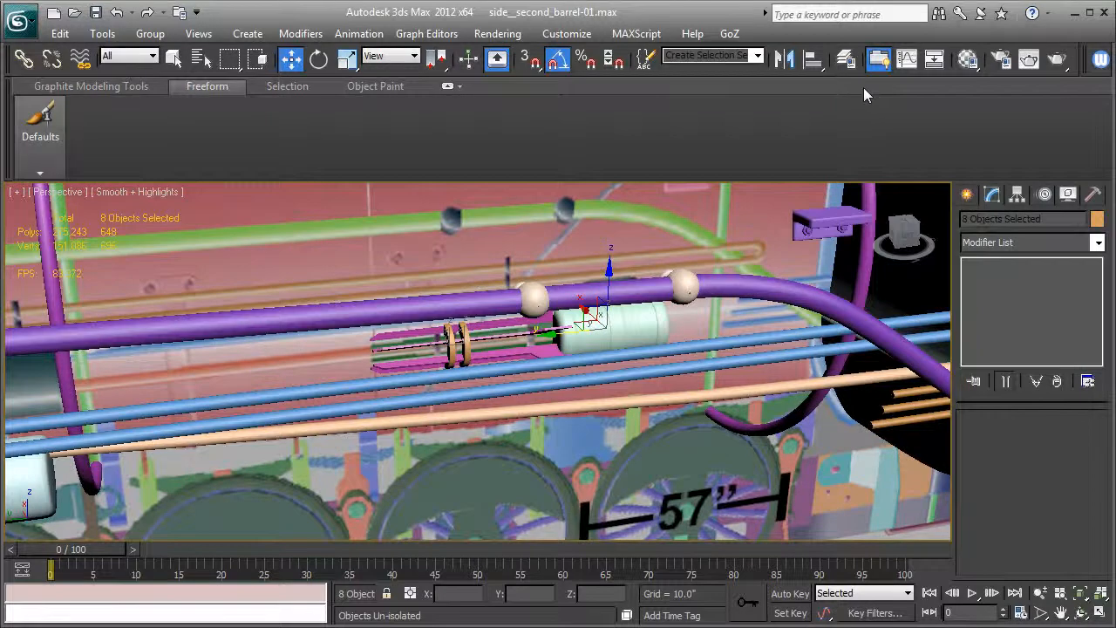
click(846, 59)
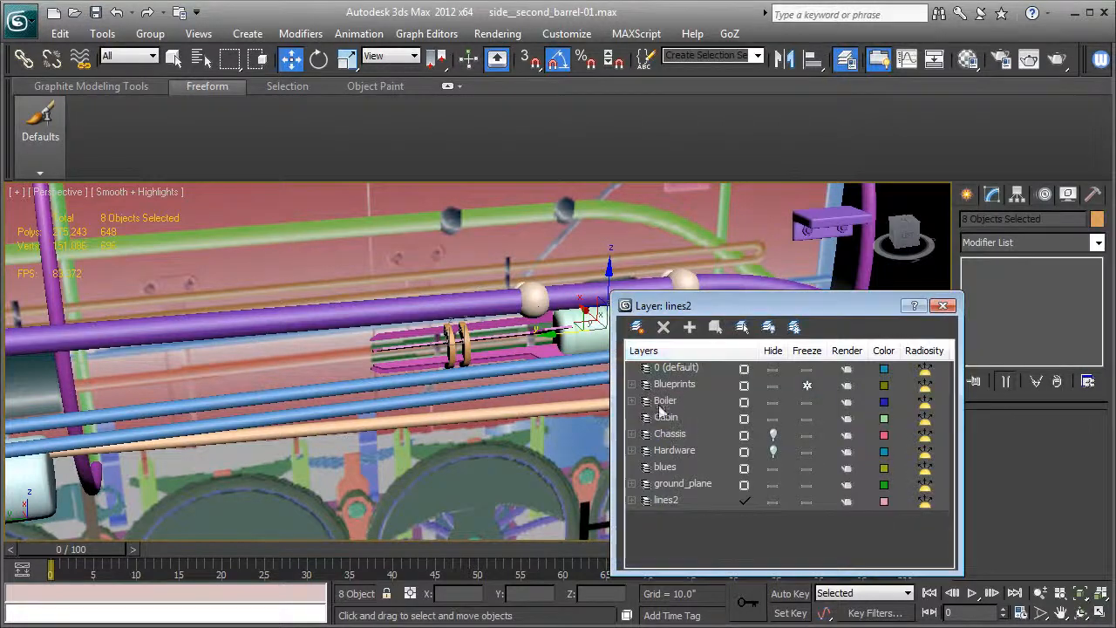
click(772, 385)
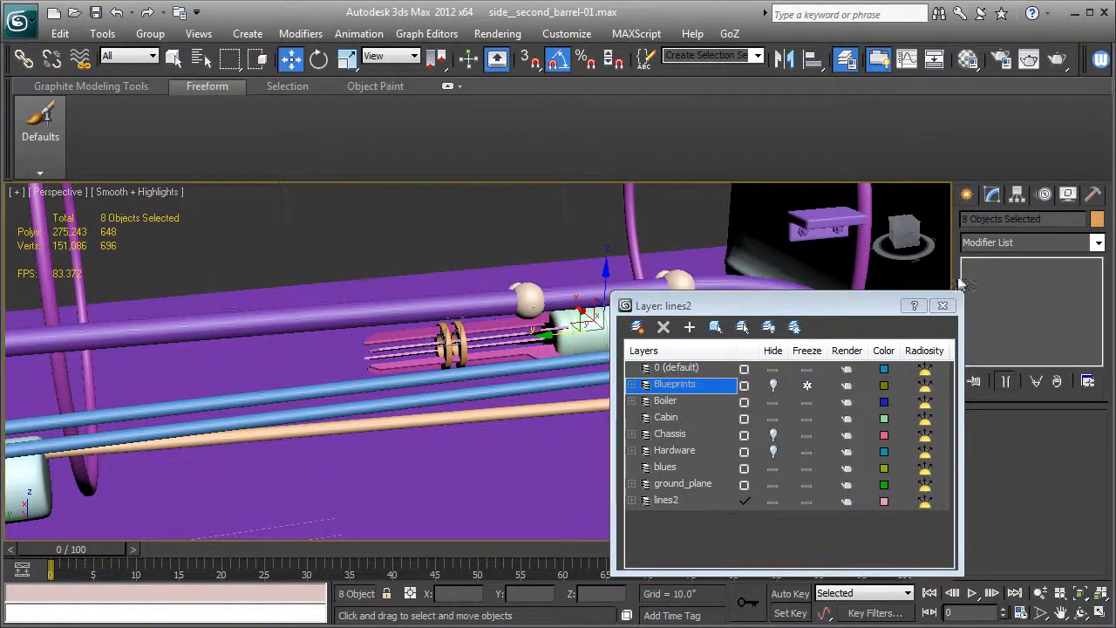
- Unhide all objects without unhiding the hidden layers, and close the layer manager
click(1067, 194)
click(1030, 464)
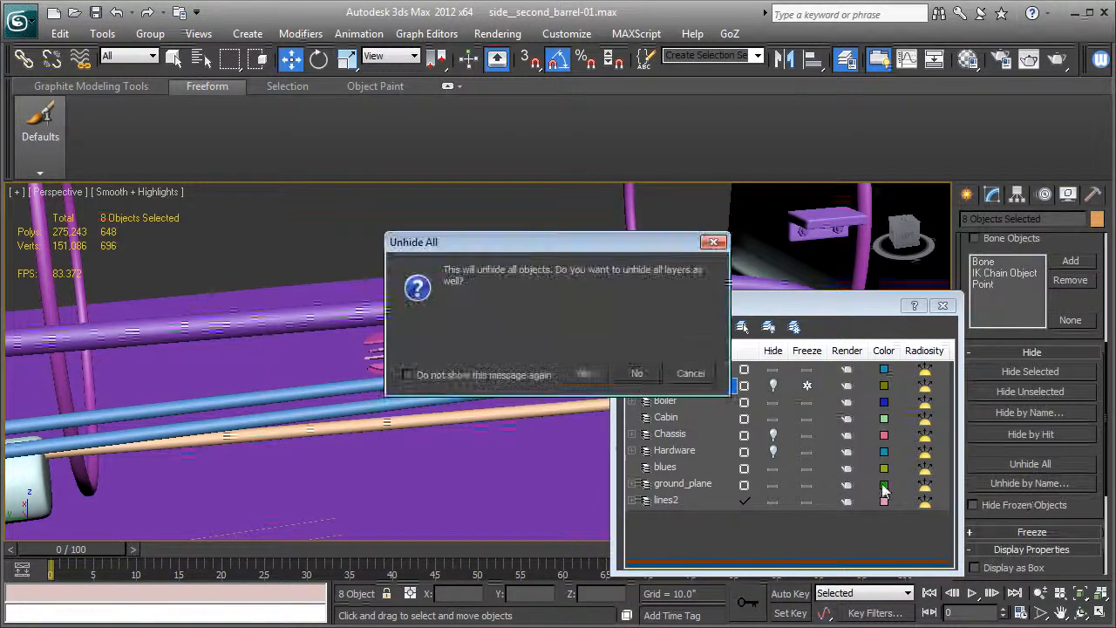
click(637, 373)
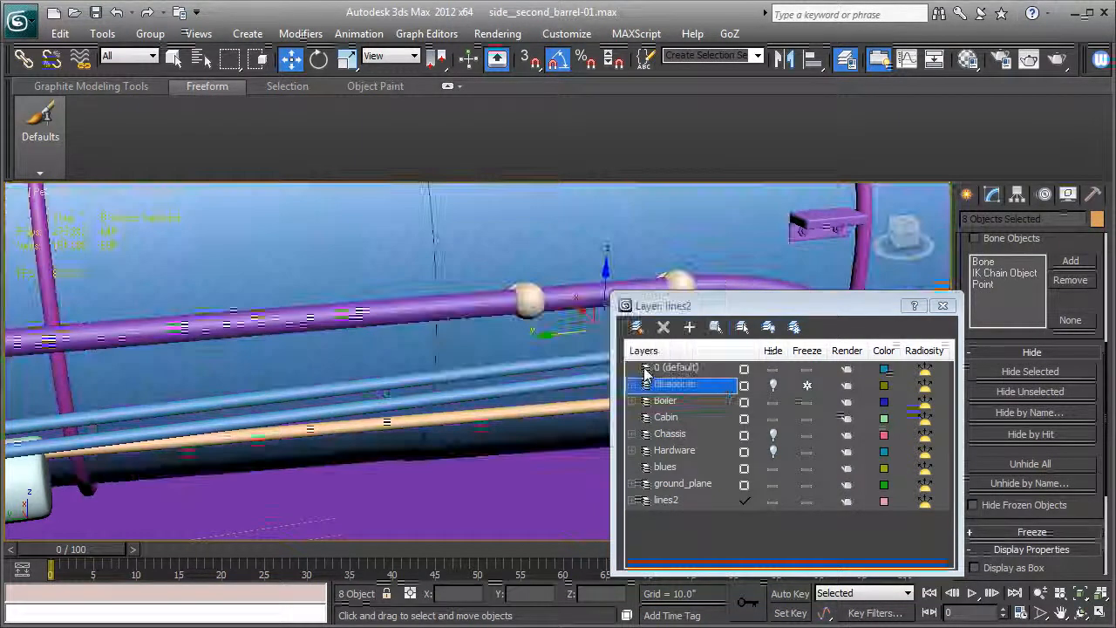
click(943, 306)
- In wireframe display, select the piston housing with its plates and ring discs, excluding the boiler from the selection
scroll(444, 422, down, 4)
mouse_move(446, 421)
alt+middle_down()
mouse_move(486, 391)
mouse_move(433, 460)
mouse_move(416, 530)
mouse_move(408, 478)
alt+middle_up()
key(F3)
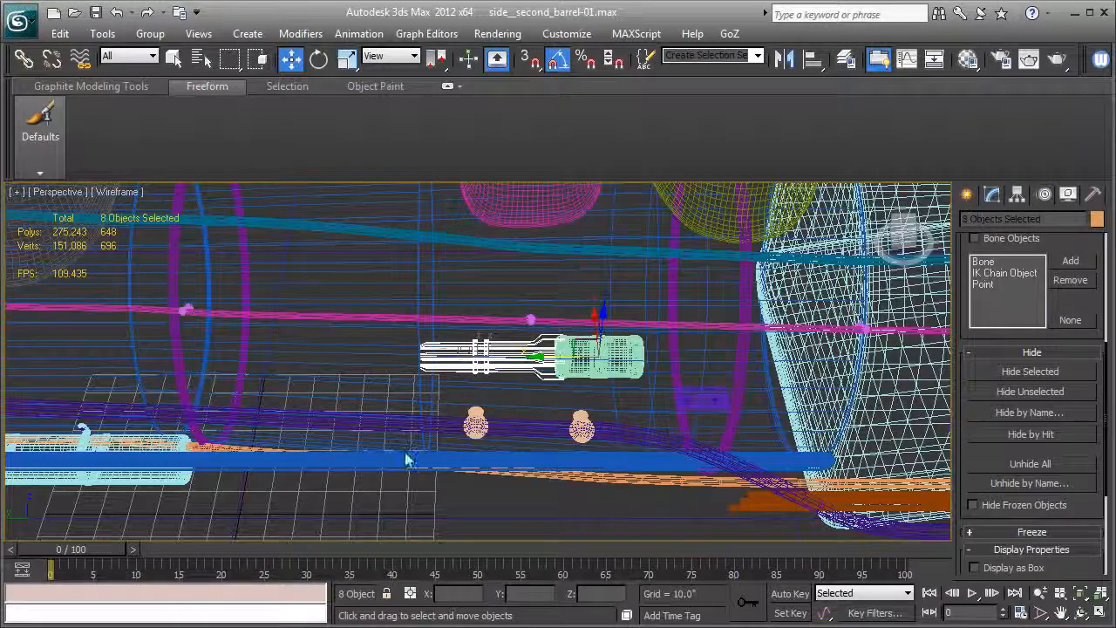
click(367, 333)
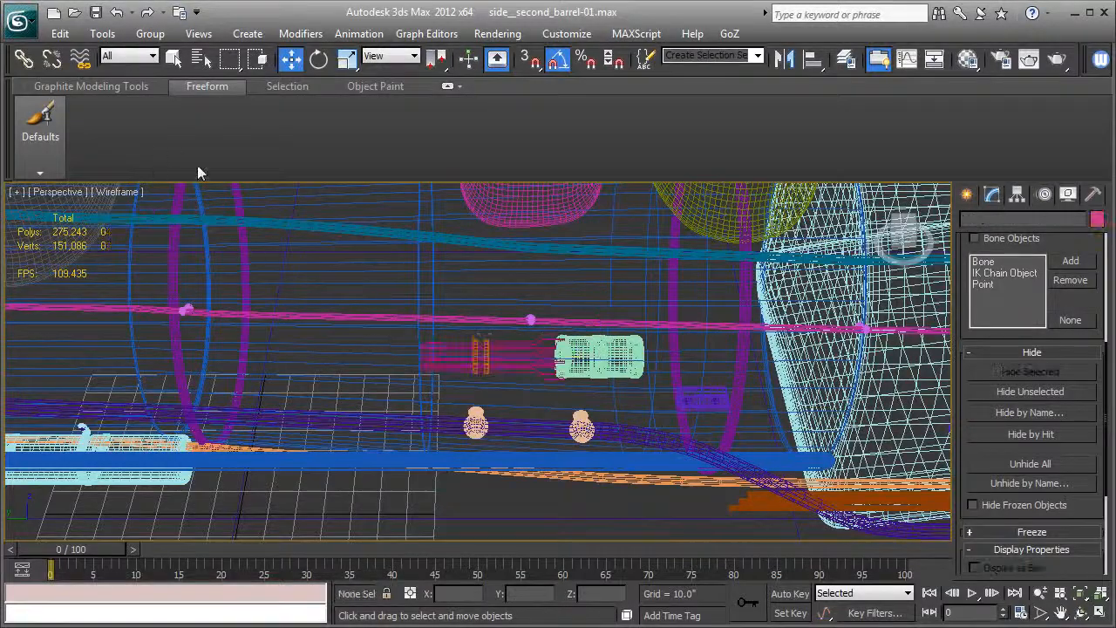
click(175, 62)
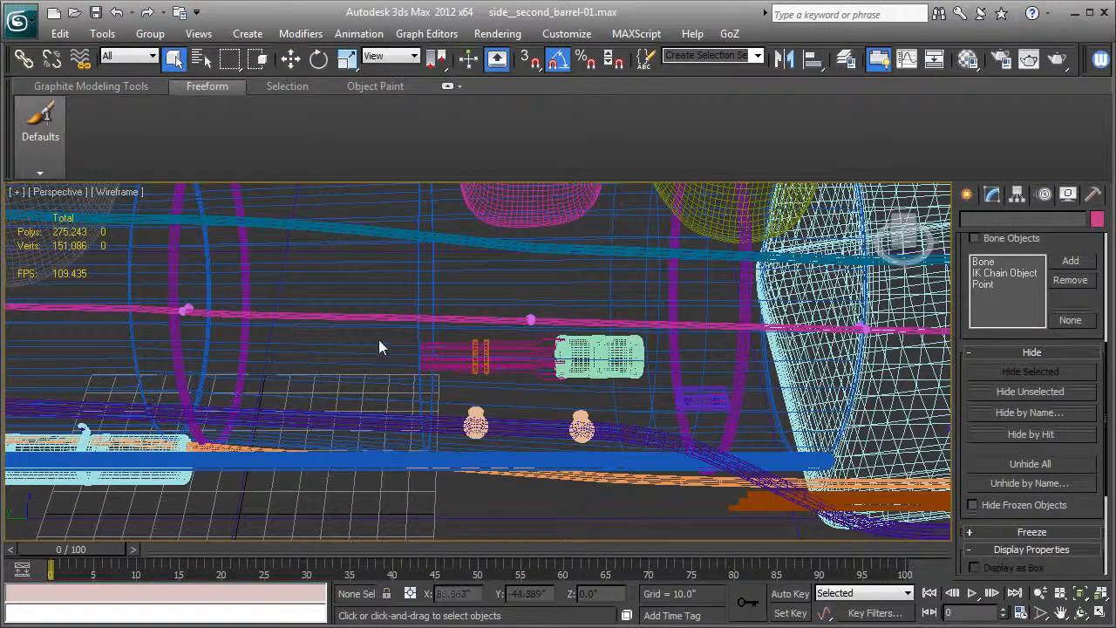
drag(566, 378, 660, 384)
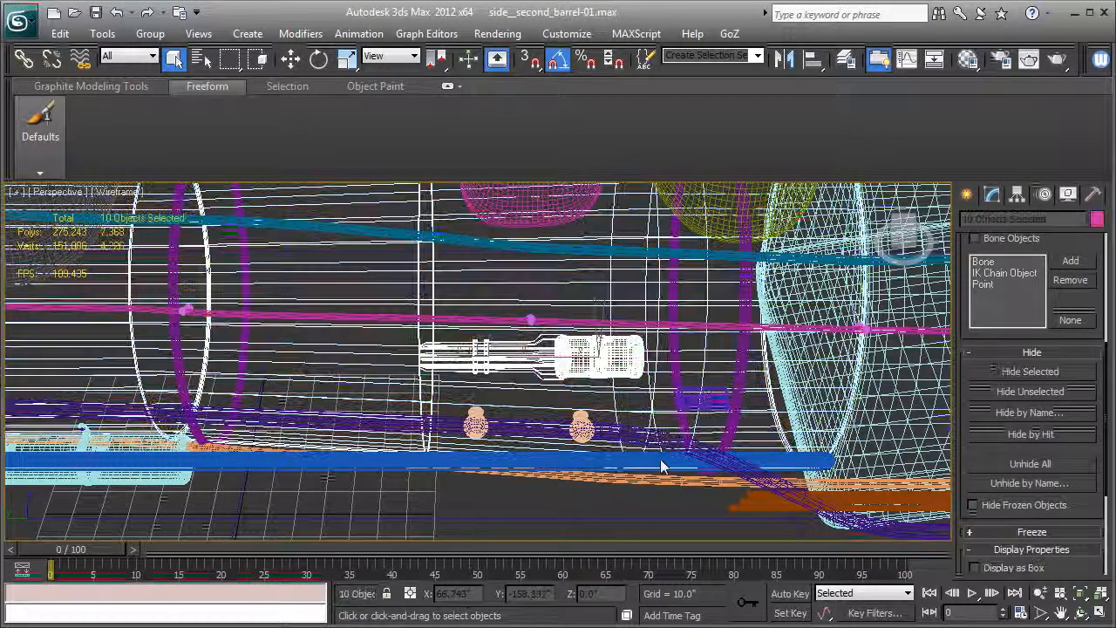
alt+click(688, 415)
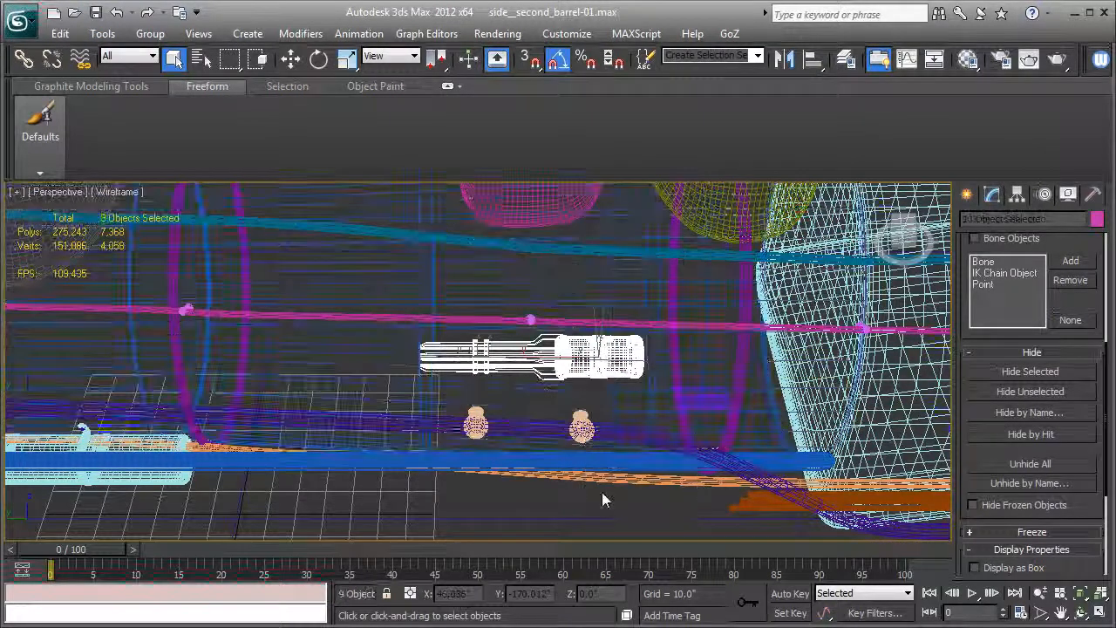
- Return to shaded display and move the piston assembly out against the boiler's side, in line with the thin orange pipe
click(291, 59)
key(F3)
alt+middle_drag(453, 261, 531, 309)
drag(526, 297, 724, 393)
alt+middle_drag(724, 393, 635, 258)
scroll(521, 232, up, 3)
drag(636, 265, 639, 259)
alt+middle_drag(638, 259, 567, 294)
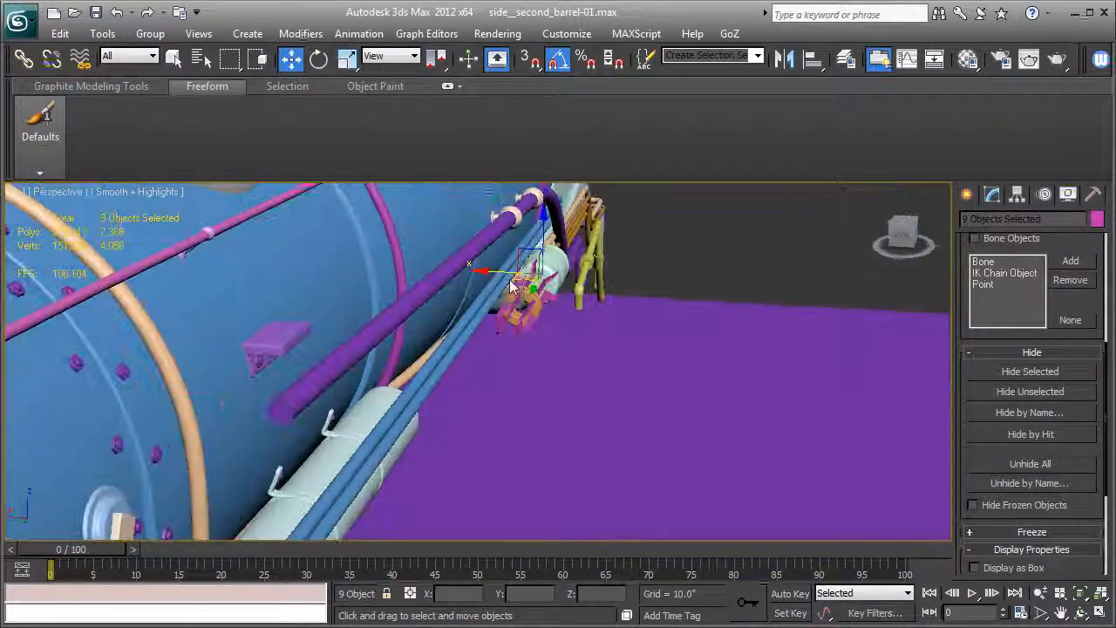
drag(508, 276, 498, 278)
alt+middle_drag(497, 279, 293, 282)
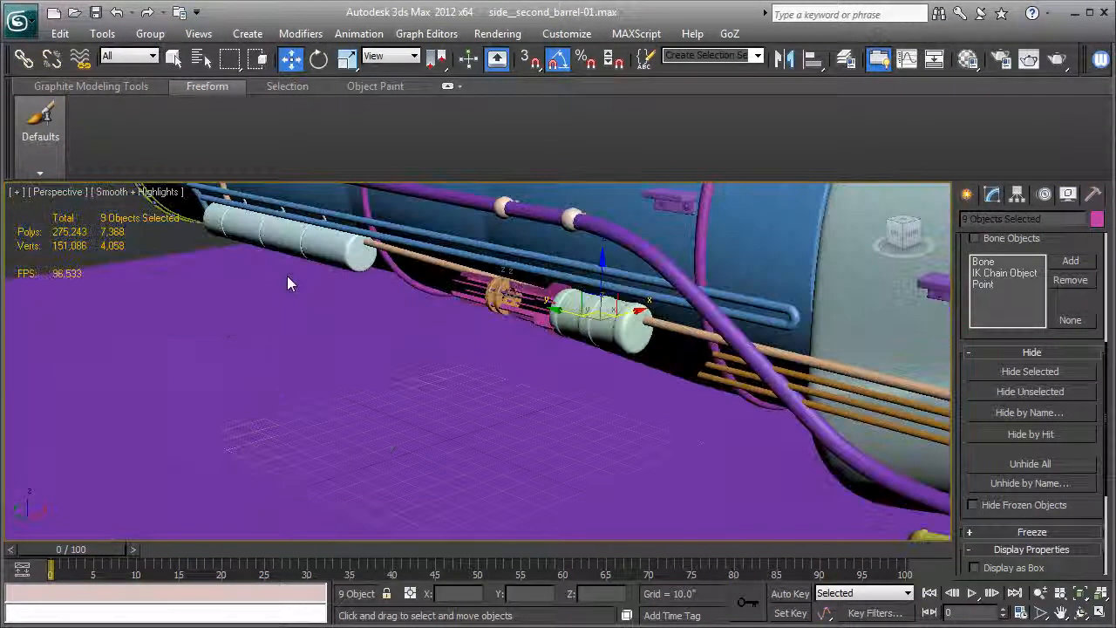
drag(575, 320, 593, 321)
alt+middle_drag(593, 321, 633, 253)
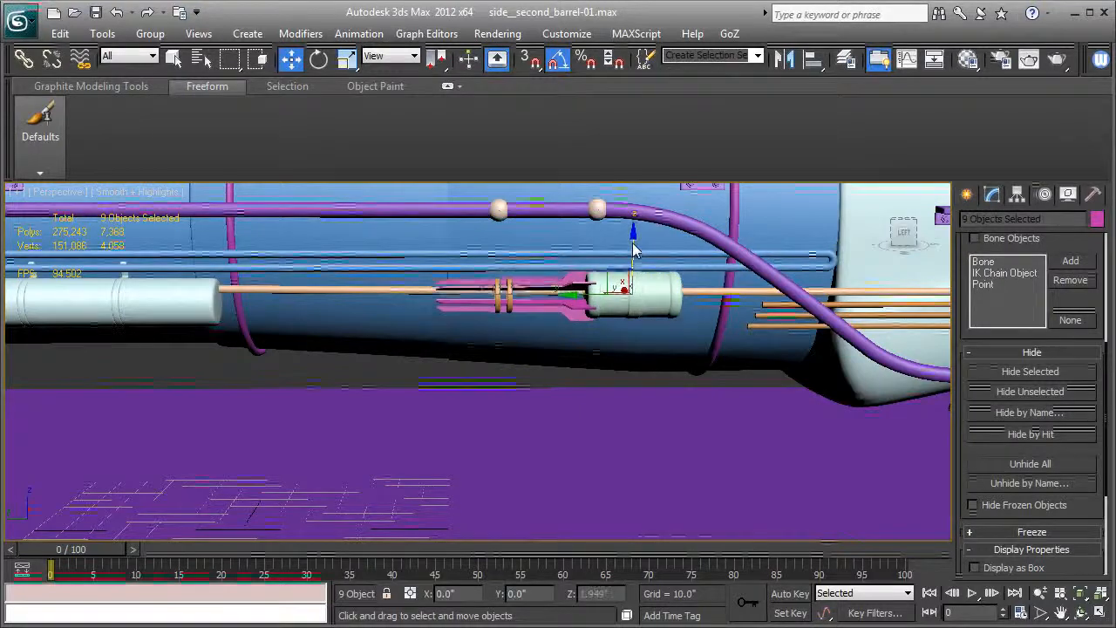
alt+middle_drag(634, 253, 650, 262)
- Examine the piston assembly's placement and the surrounding pipes along the boiler's side, from the rear section to the front
alt+middle_drag(577, 281, 541, 314)
scroll(541, 315, down, 3)
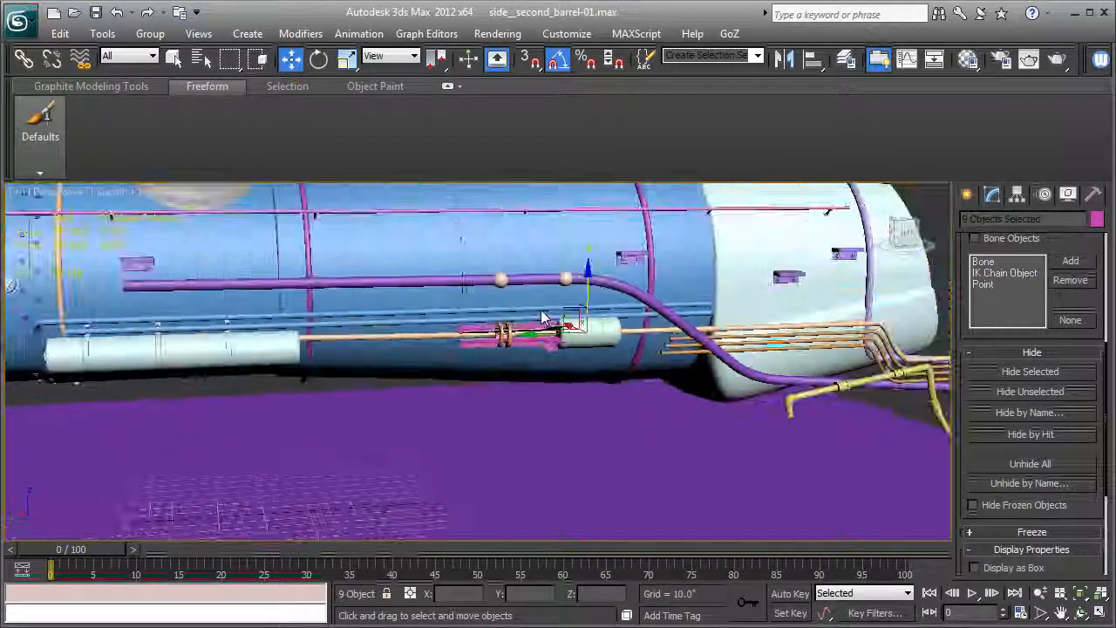
middle_drag(284, 317, 373, 324)
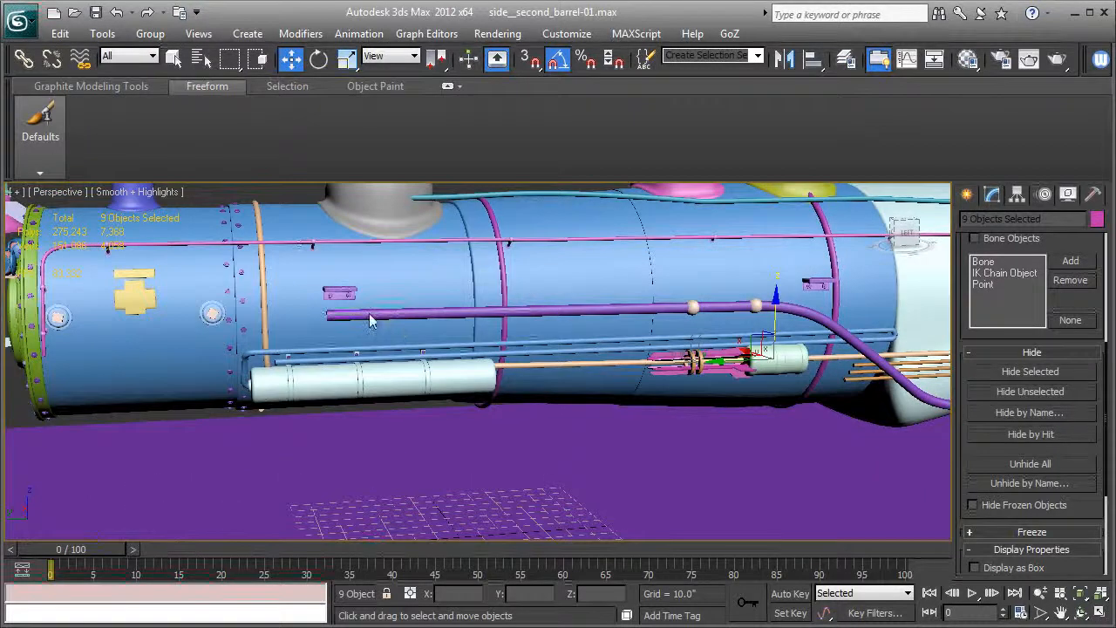
scroll(672, 331, down, 3)
middle_drag(733, 382, 582, 392)
scroll(582, 392, up, 3)
middle_drag(675, 397, 541, 348)
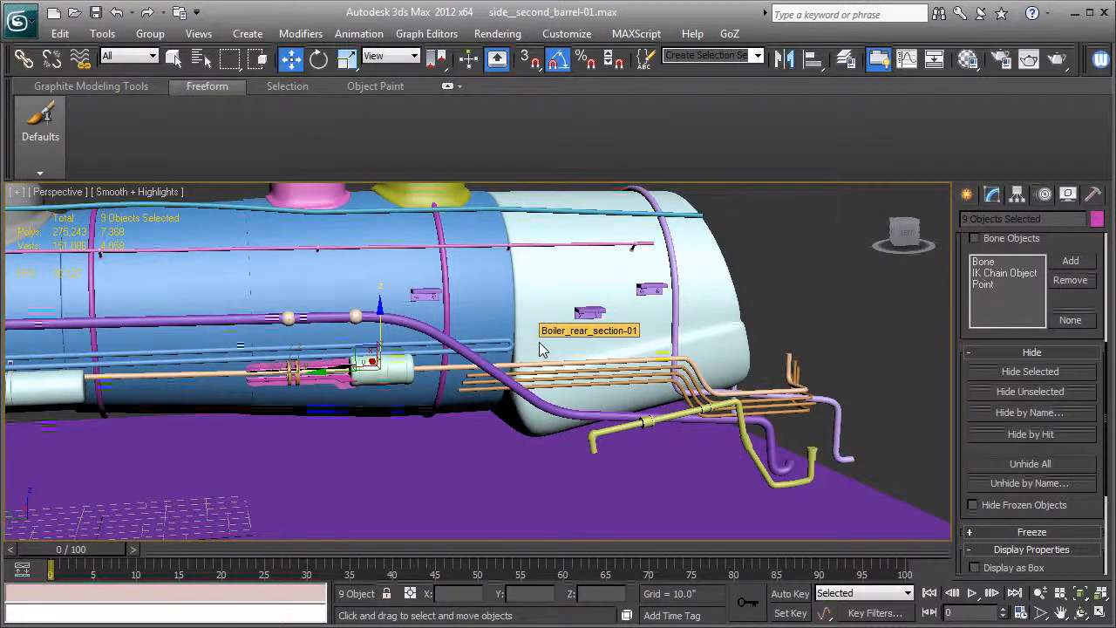
middle_drag(346, 400, 593, 410)
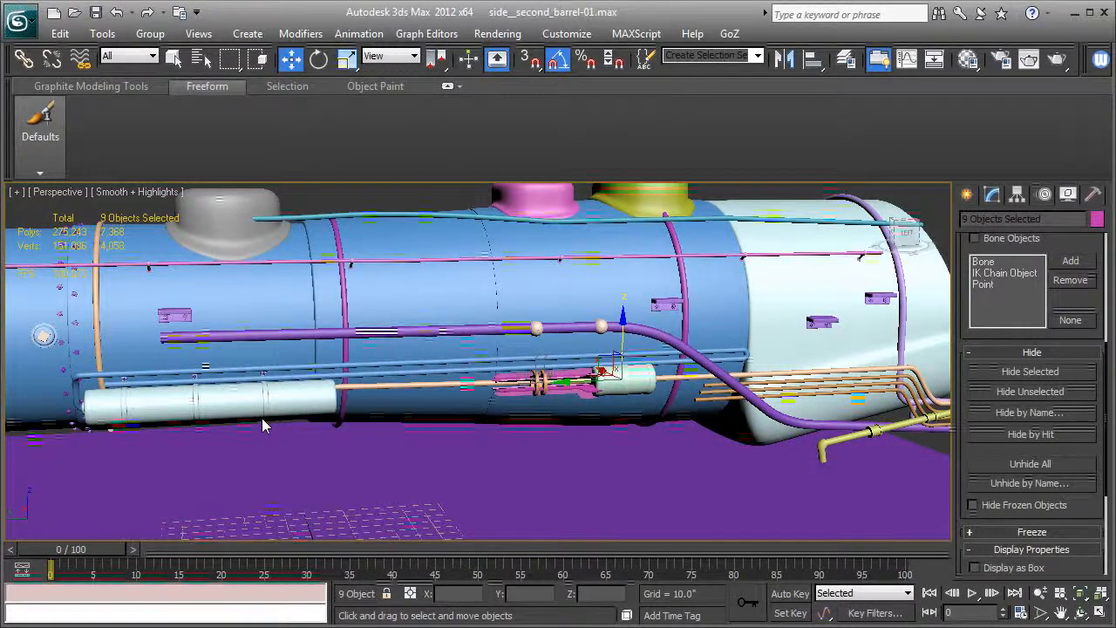
middle_drag(276, 414, 535, 426)
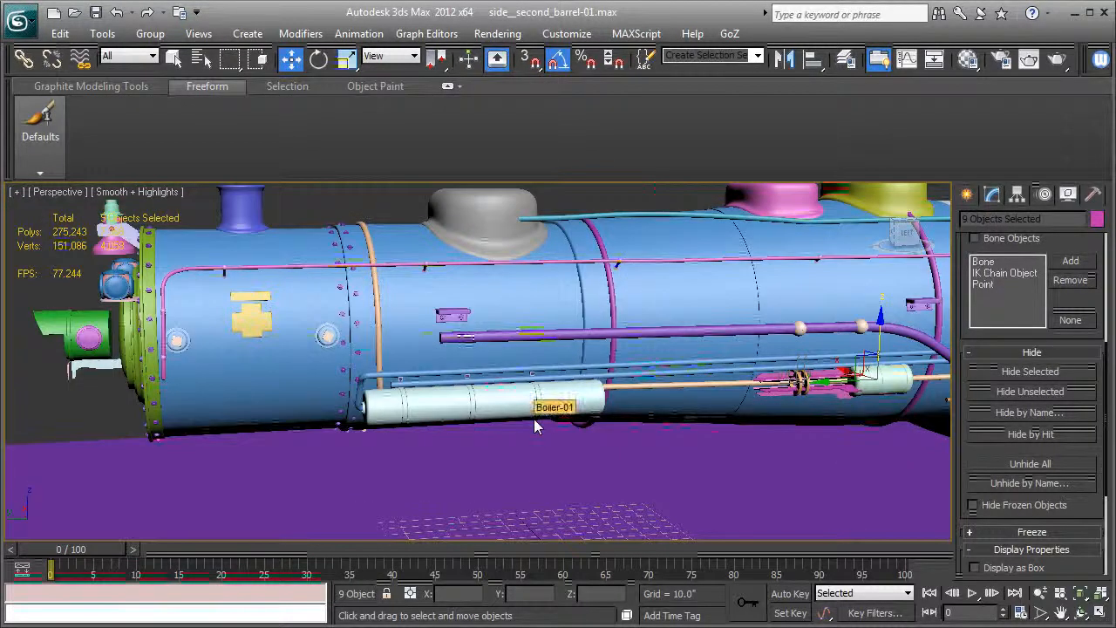